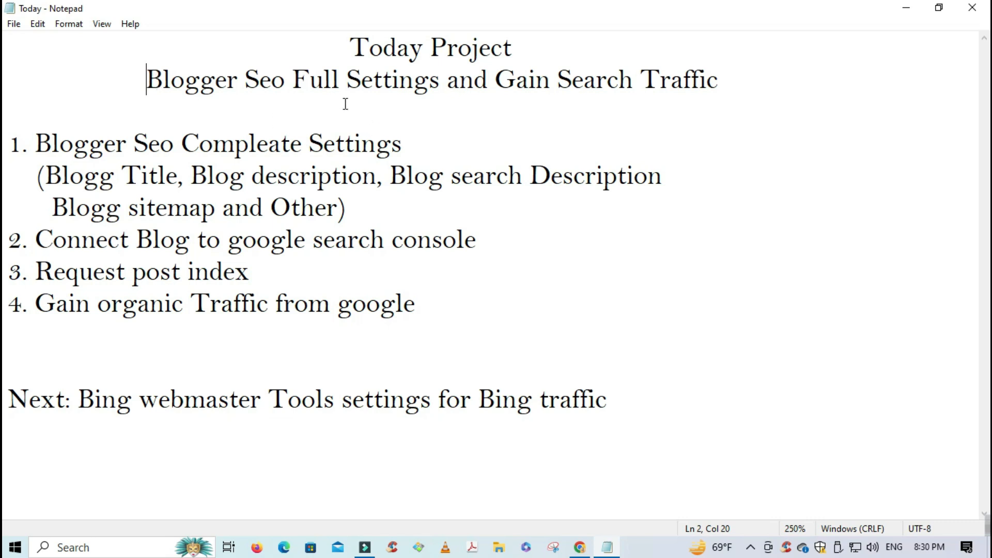
# - Review the plan's subtitle and first item: blog description, search description and sitemap settings
pyautogui.moveTo(734, 80); pyautogui.dragTo(154, 85)
pyautogui.moveTo(9, 129); pyautogui.dragTo(413, 327)
pyautogui.click(516, 314)
pyautogui.moveTo(35, 148); pyautogui.dragTo(405, 152)
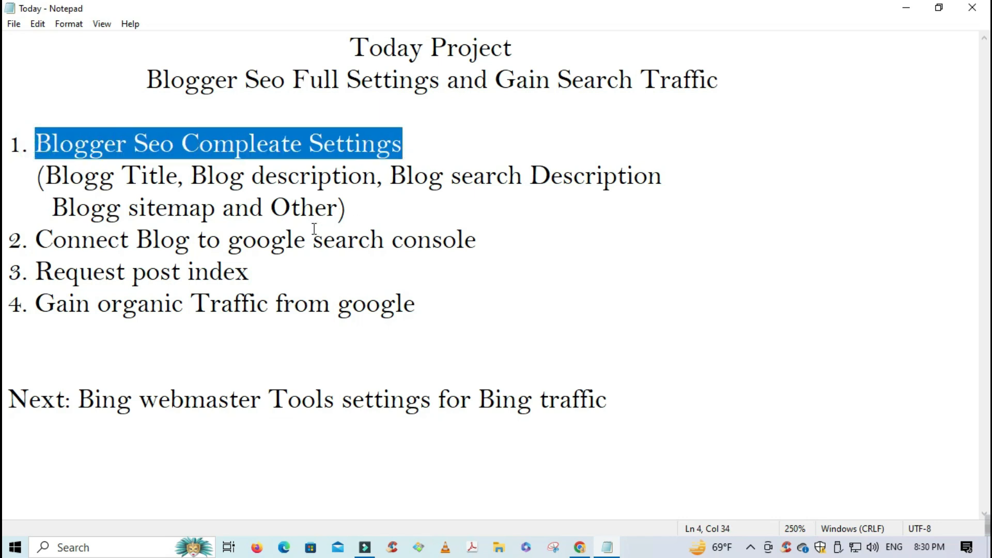
pyautogui.moveTo(184, 190); pyautogui.dragTo(317, 190)
pyautogui.moveTo(425, 191); pyautogui.dragTo(565, 190)
pyautogui.moveTo(66, 217); pyautogui.dragTo(216, 221)
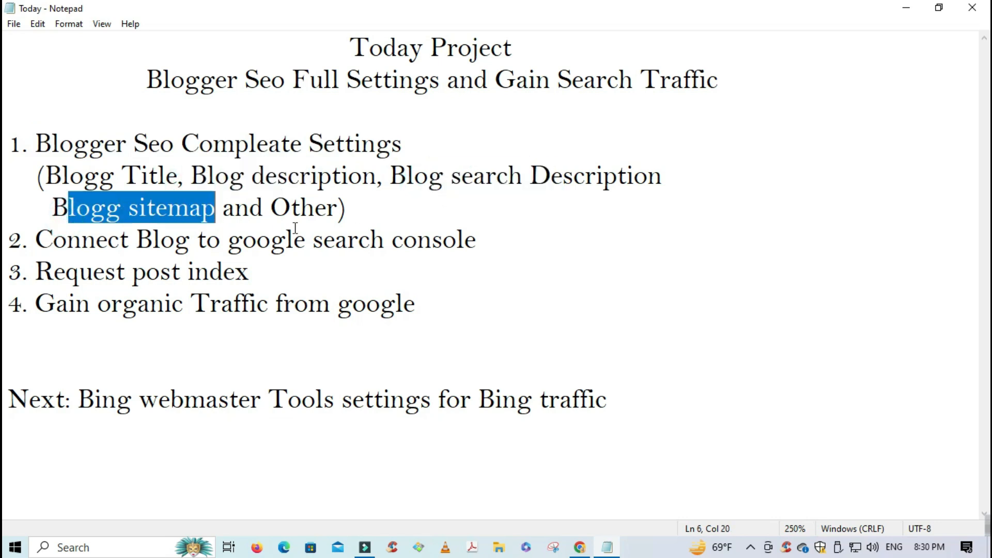
pyautogui.moveTo(351, 216); pyautogui.dragTo(39, 178)
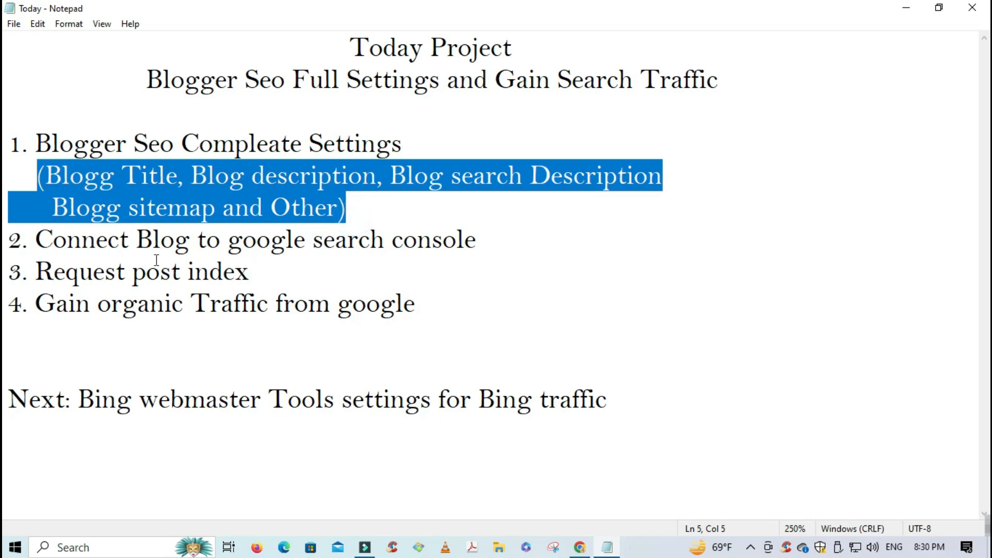
pyautogui.click(161, 196)
pyautogui.moveTo(35, 144); pyautogui.dragTo(369, 205)
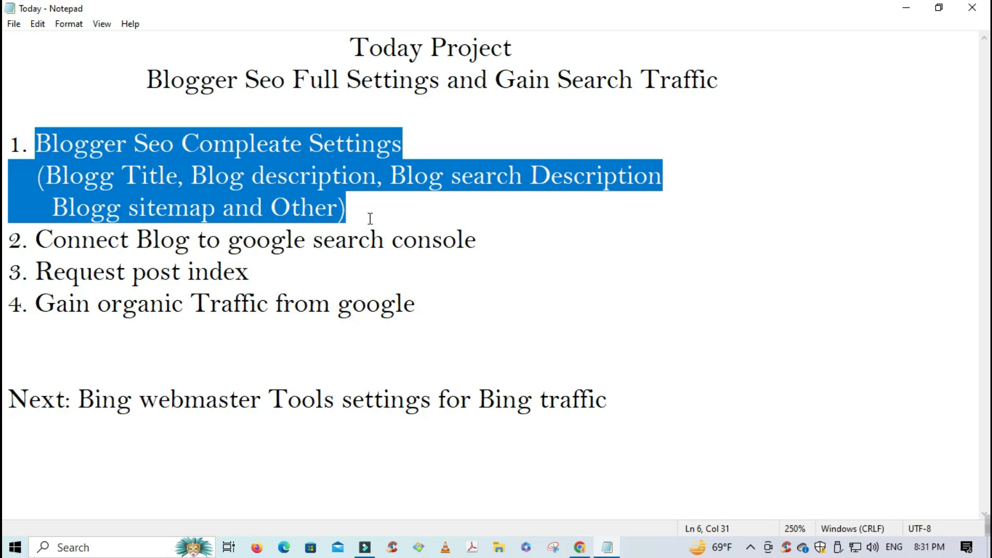
pyautogui.click(364, 215)
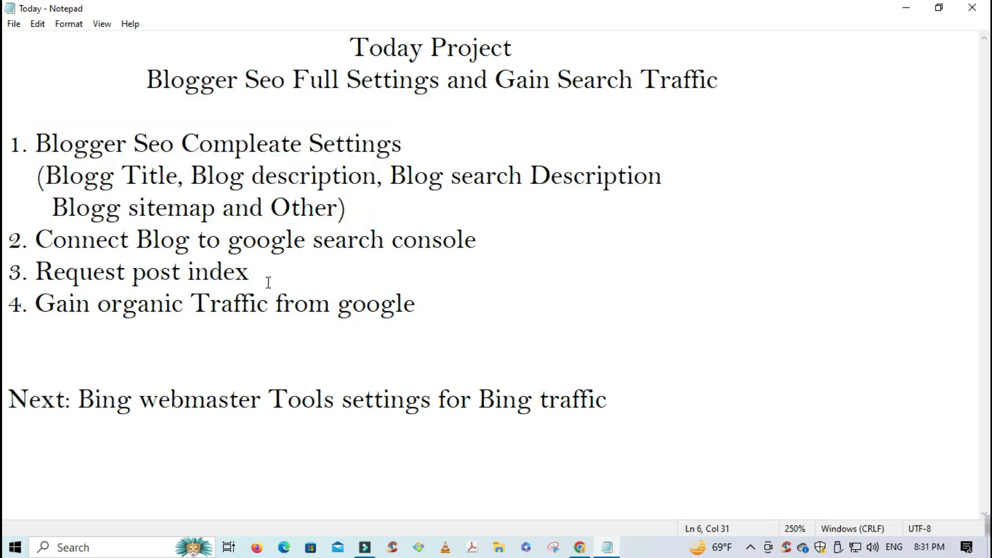
# - Review the Search Console connection and Request post index steps, then bring Chrome forward
pyautogui.moveTo(36, 239); pyautogui.dragTo(475, 252)
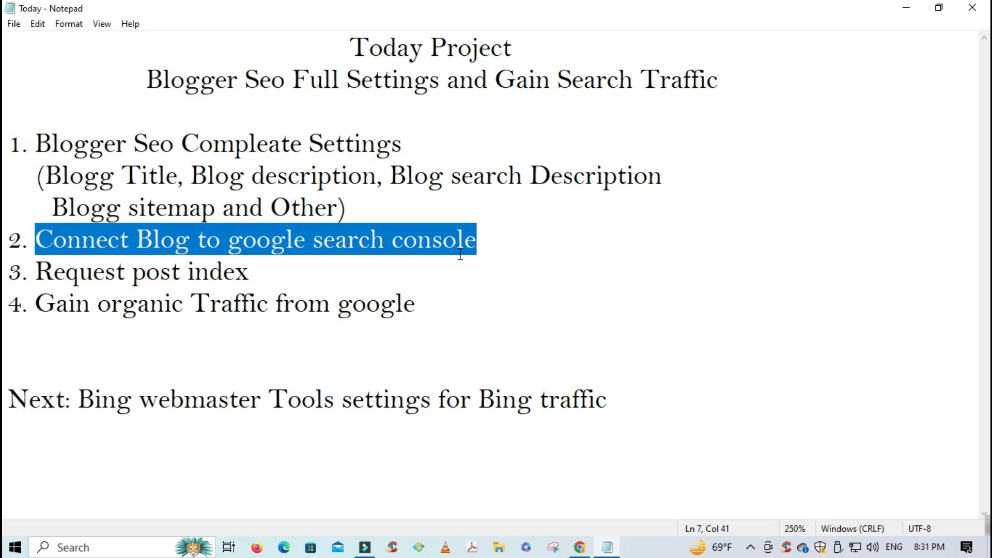
pyautogui.moveTo(37, 271); pyautogui.dragTo(275, 275)
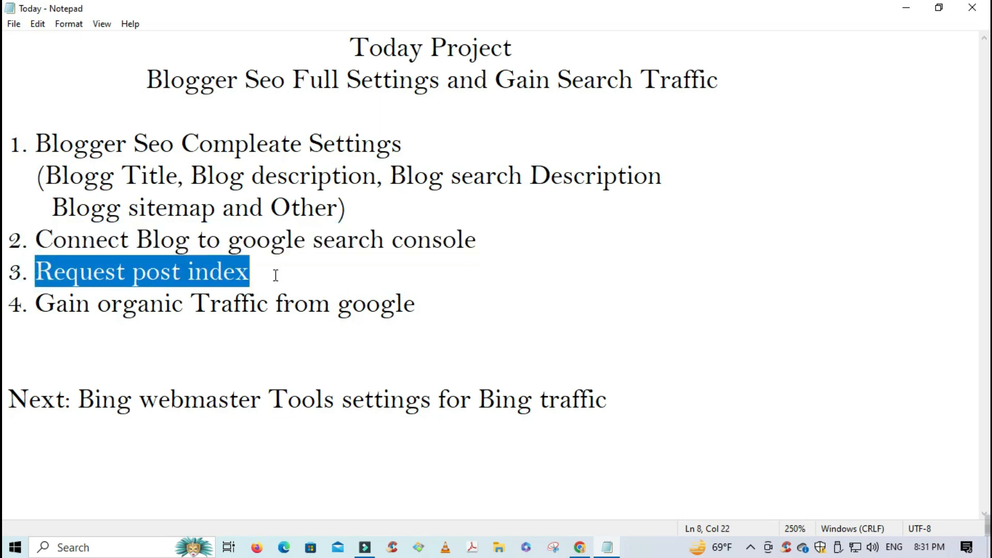
pyautogui.click(109, 285)
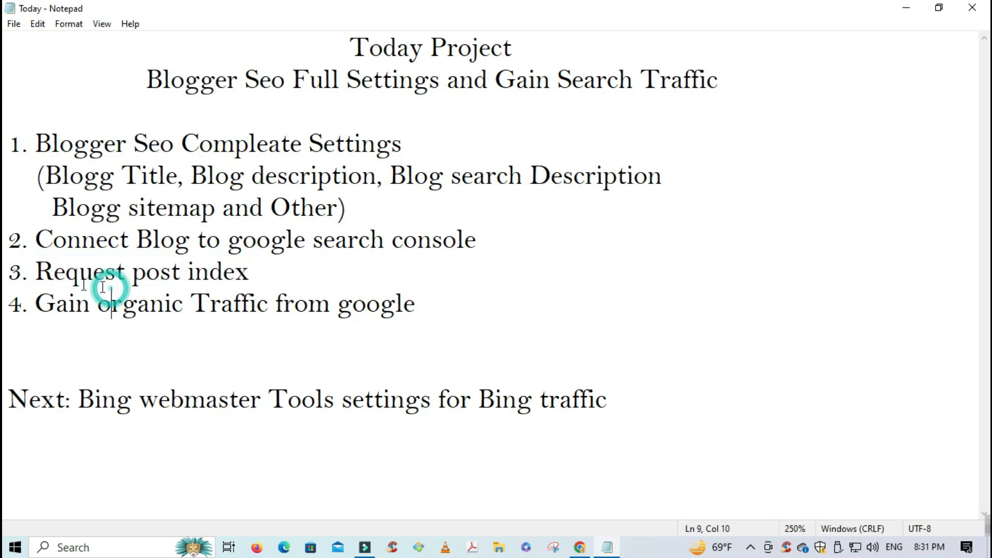
pyautogui.moveTo(33, 270); pyautogui.dragTo(319, 272)
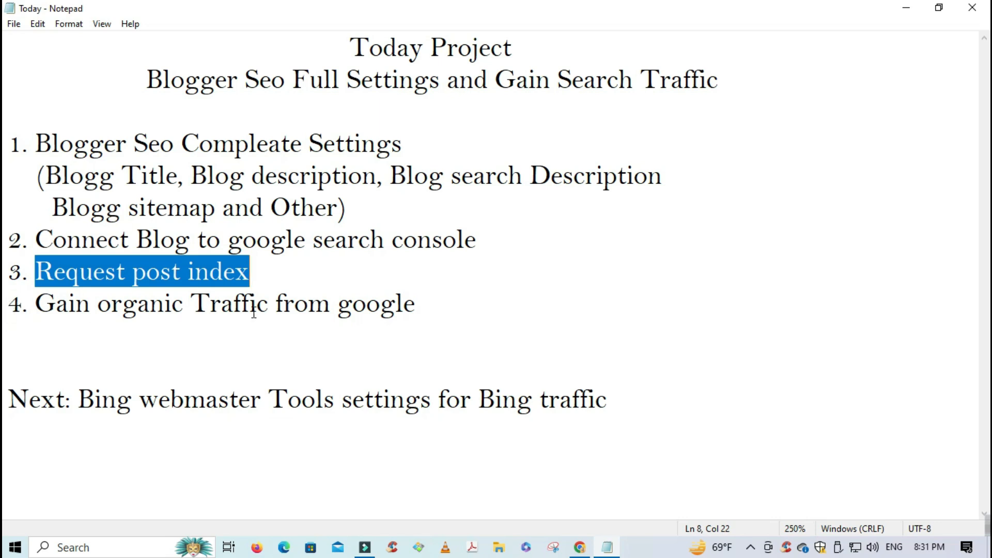
pyautogui.click(443, 303)
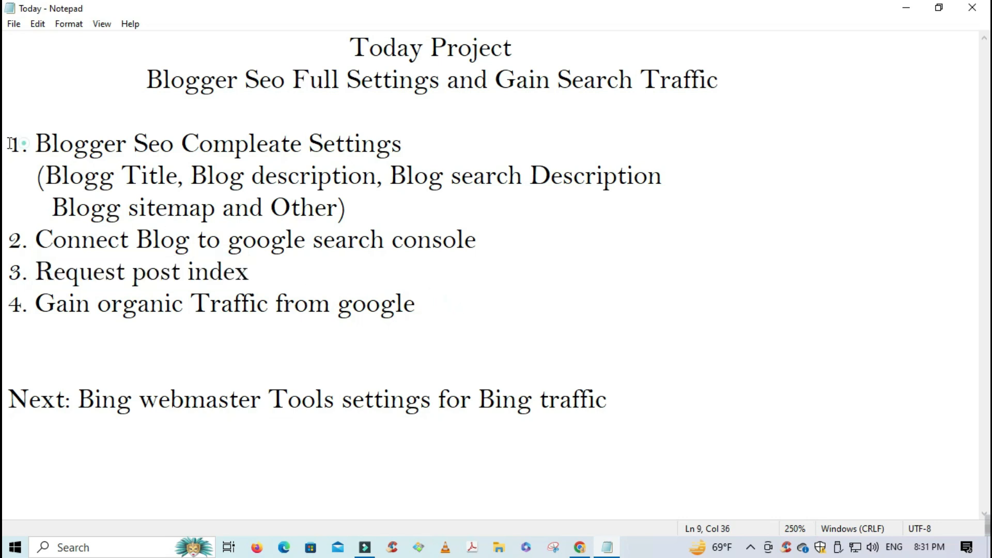
pyautogui.moveTo(10, 144); pyautogui.dragTo(408, 263)
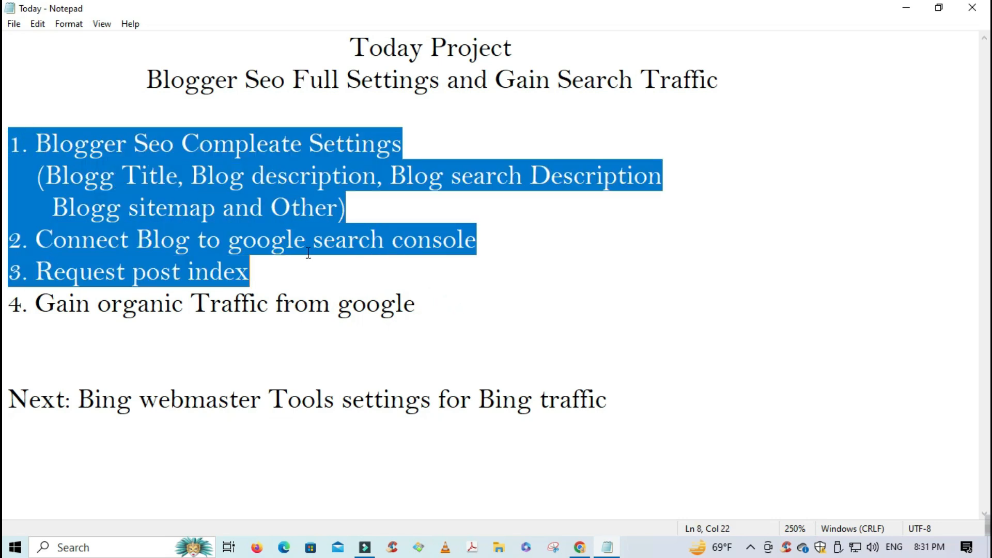
pyautogui.moveTo(254, 279); pyautogui.dragTo(10, 155)
pyautogui.moveTo(419, 304); pyautogui.dragTo(18, 163)
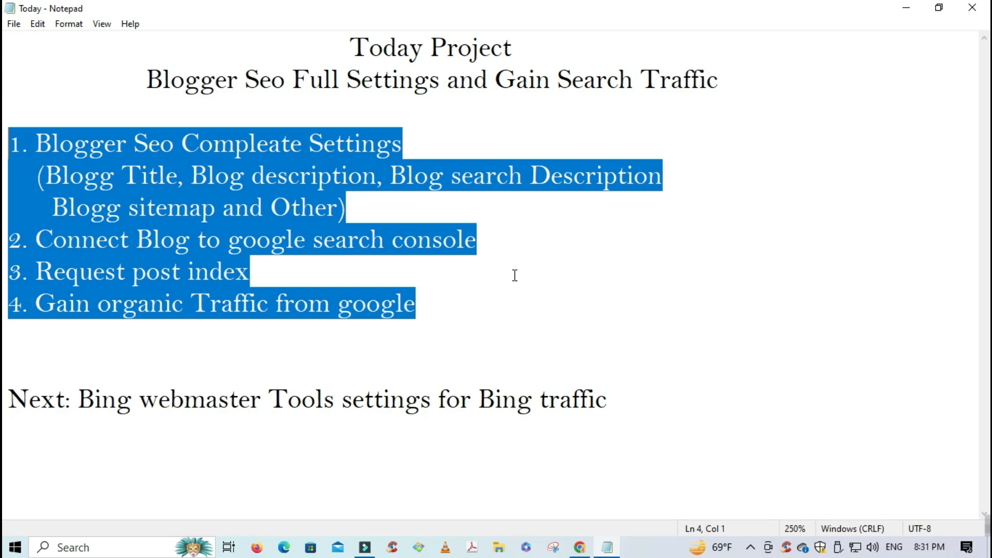
pyautogui.moveTo(581, 551)
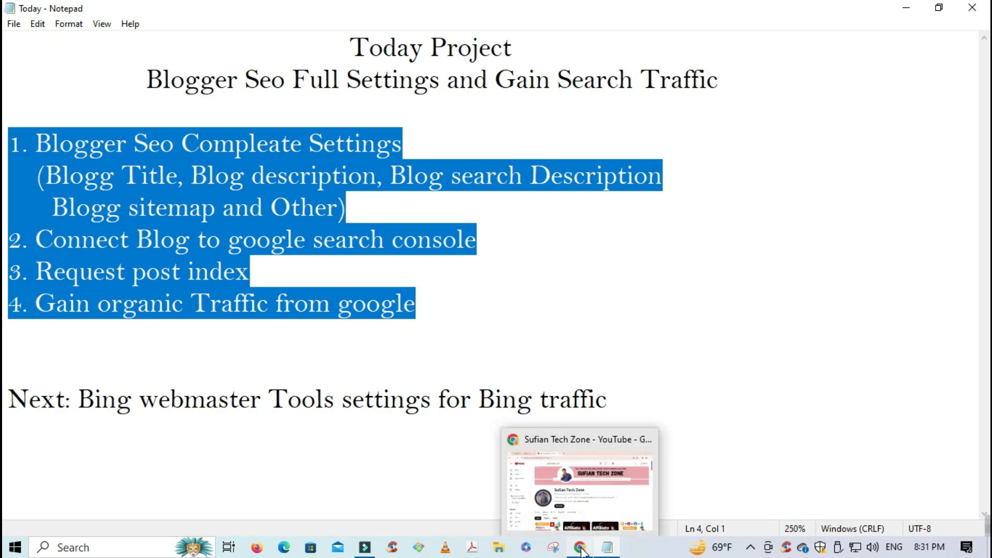
pyautogui.click(598, 445)
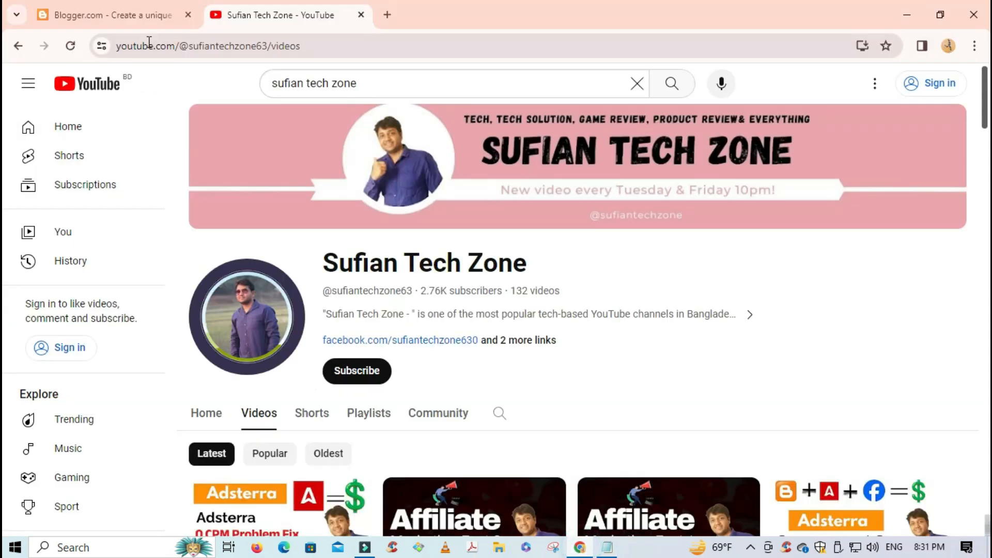
# - Switch to the Blogger page and check which Google profile is signed in
pyautogui.click(138, 24)
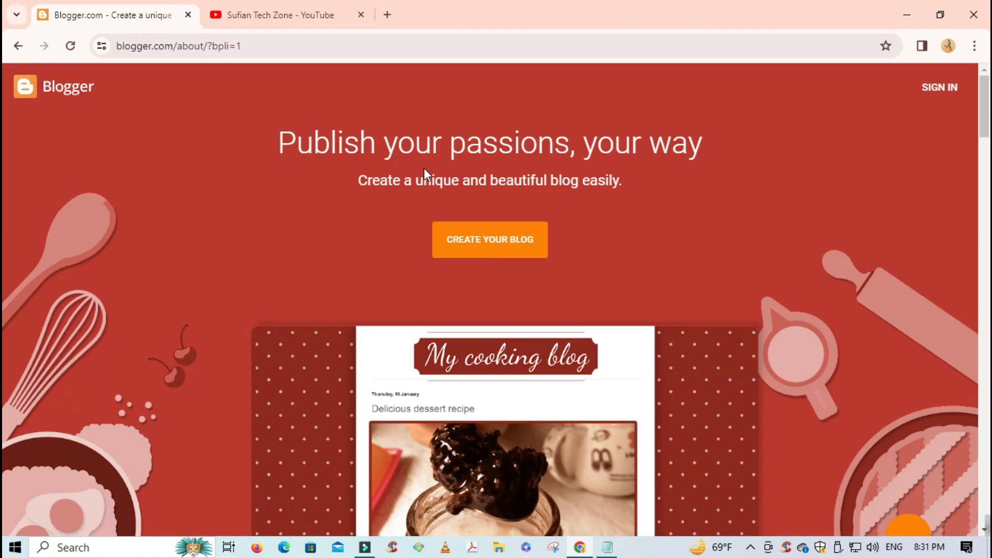
pyautogui.click(308, 50)
pyautogui.scroll(-5, 285, 153)
pyautogui.scroll(5, 281, 160)
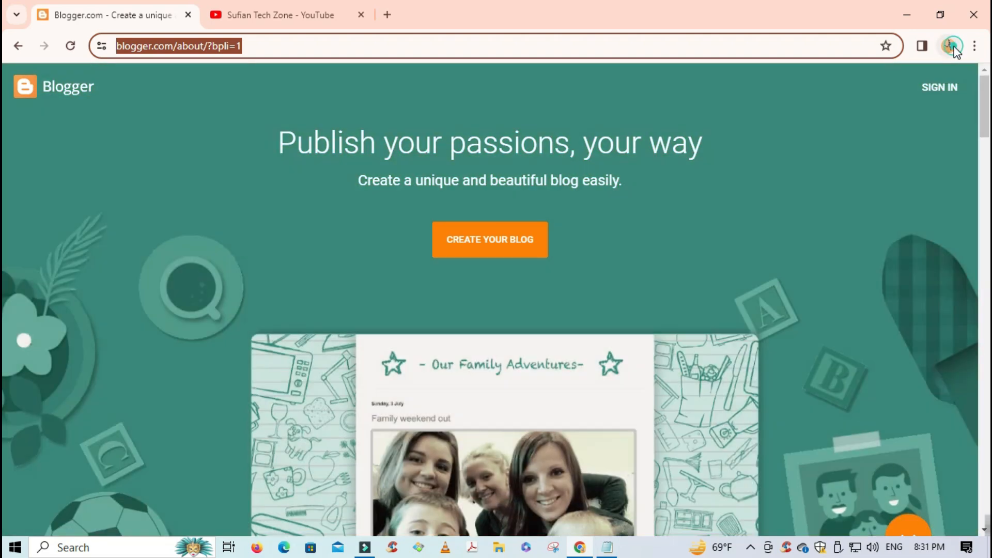
pyautogui.click(952, 46)
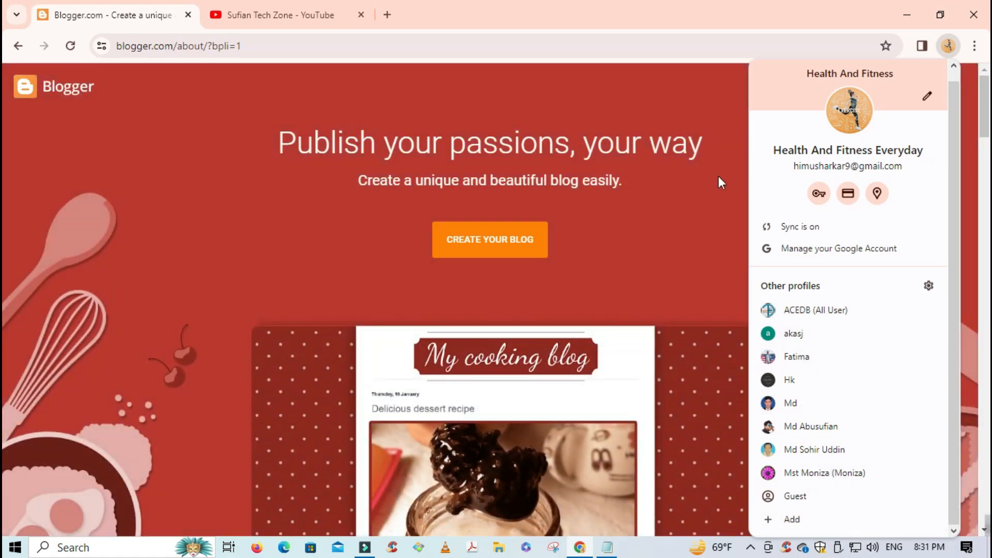
pyautogui.click(724, 136)
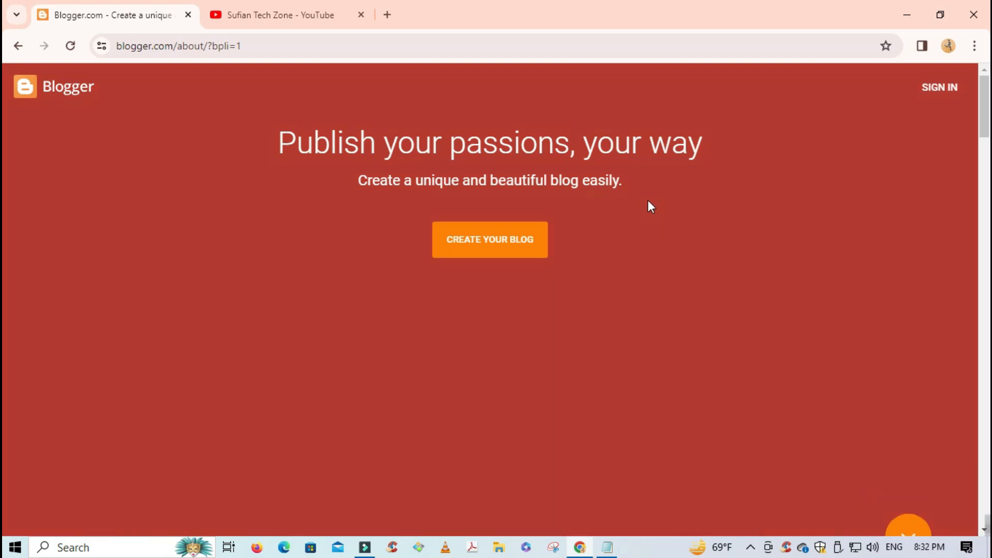
# - Recheck the profile and highlight the 'Publish your passions, your way' headline and subtitle
pyautogui.scroll(-4, 764, 225)
pyautogui.scroll(5, 913, 204)
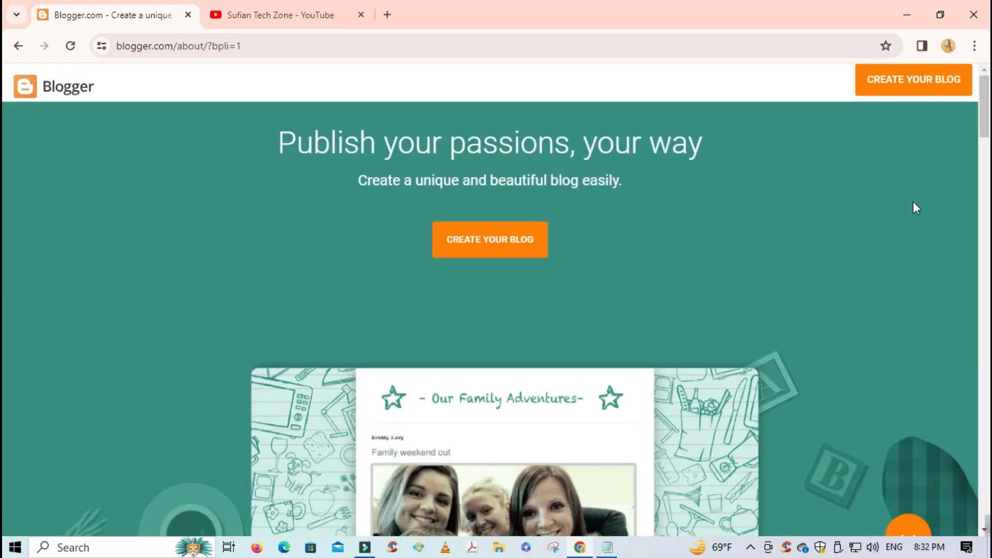
pyautogui.click(948, 45)
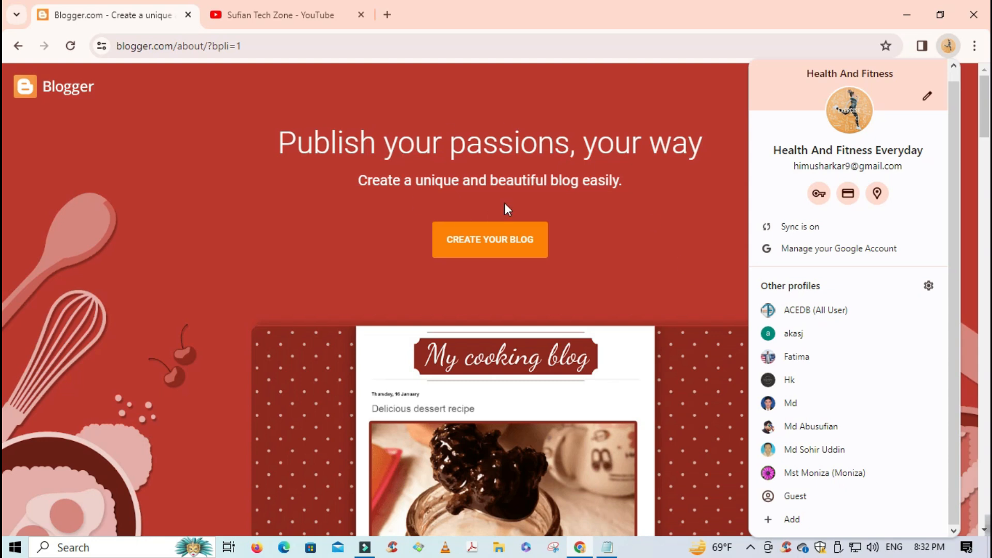
pyautogui.moveTo(285, 139); pyautogui.dragTo(703, 145)
pyautogui.moveTo(366, 181); pyautogui.dragTo(683, 186)
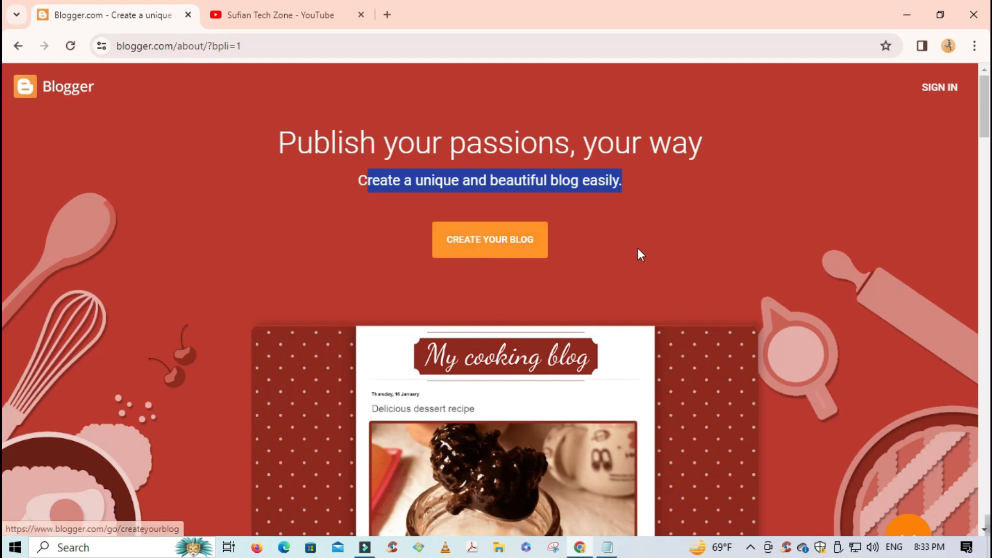
# - Start a new blog with CREATE YOUR BLOG and sign in using the existing Google account's password
pyautogui.click(523, 256)
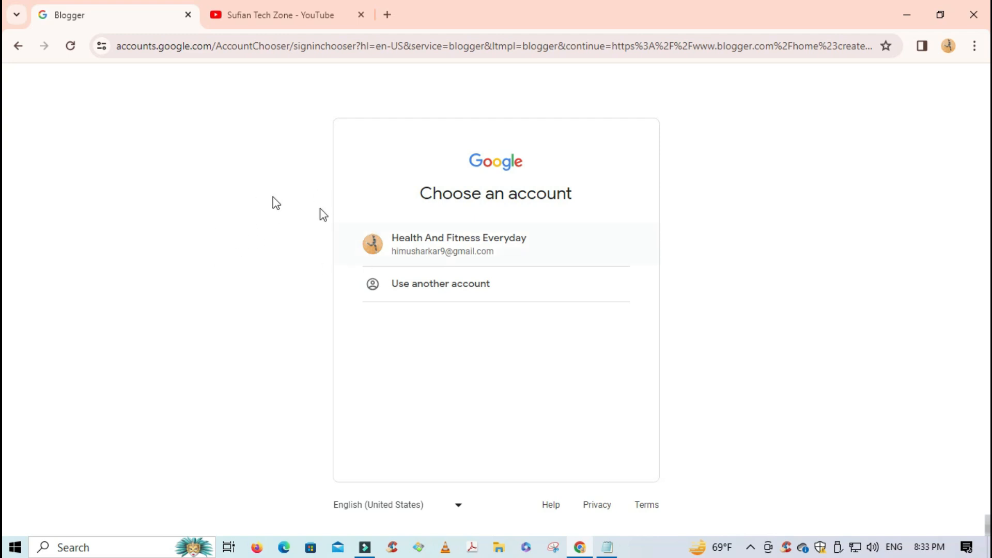
pyautogui.click(449, 246)
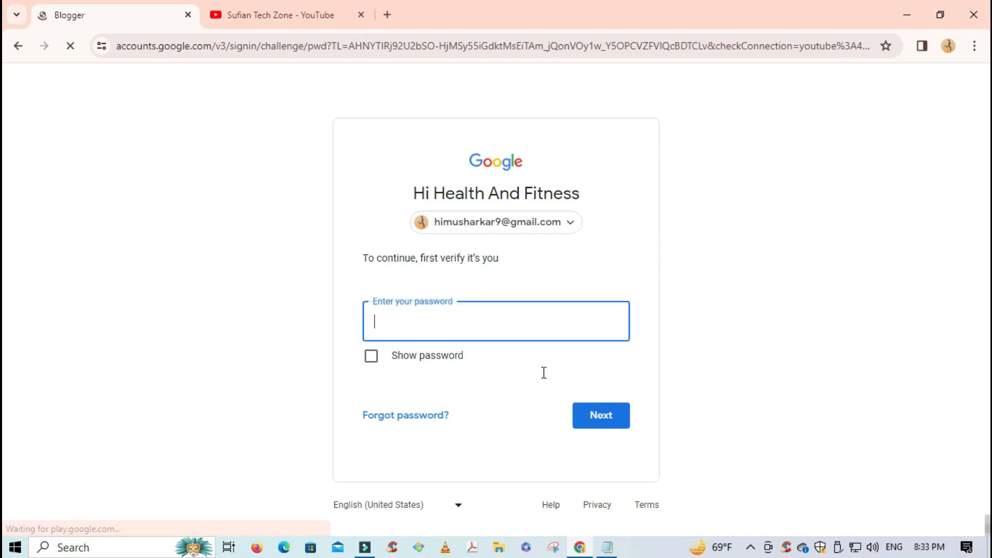
pyautogui.click(471, 328)
pyautogui.click(432, 327)
pyautogui.click(433, 330)
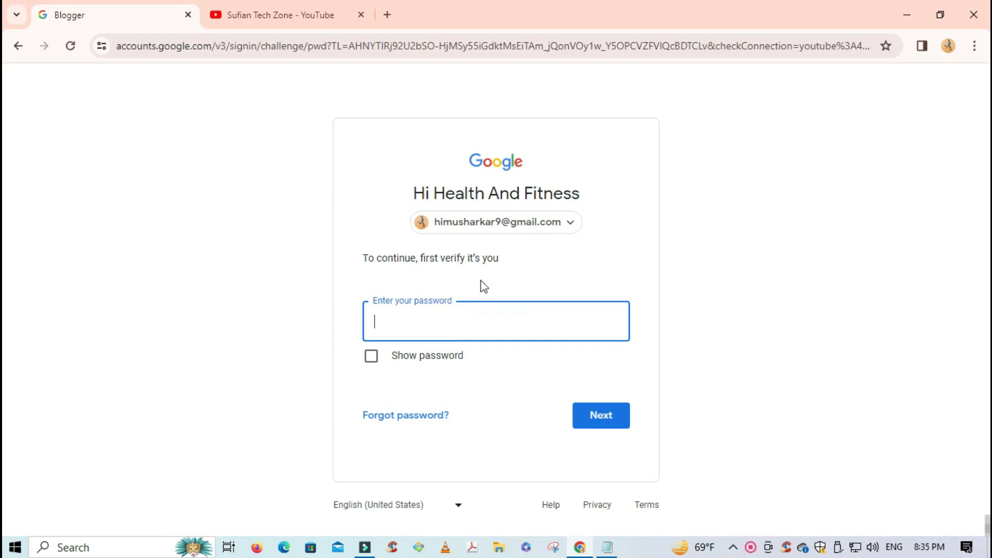
pyautogui.click(455, 311)
pyautogui.click(437, 321)
pyautogui.press('Return')
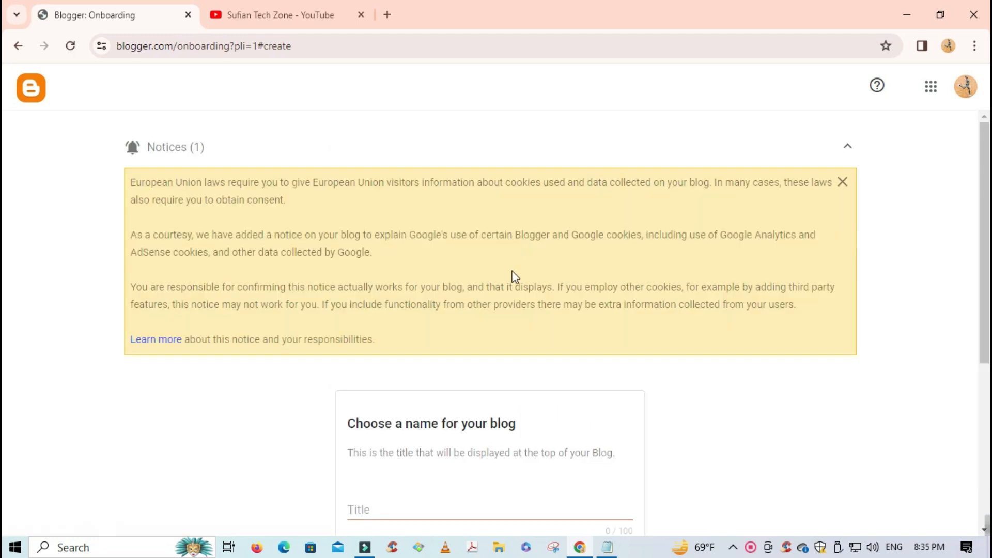
# - Dismiss the cookie notice and create the blog at fitnesstricks2424.blogspot.com with display name Fitness Tricks
pyautogui.scroll(-5, 389, 292)
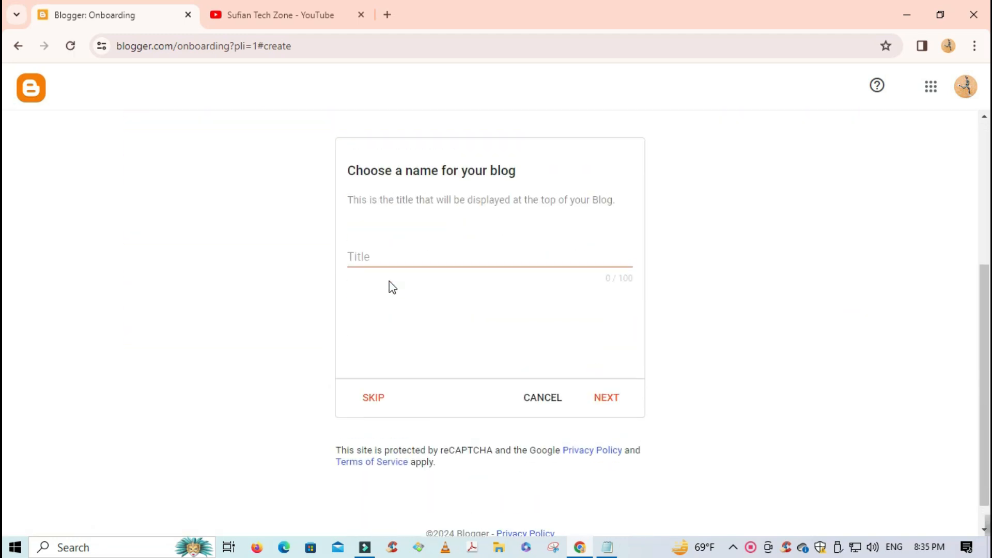
pyautogui.scroll(4, 389, 282)
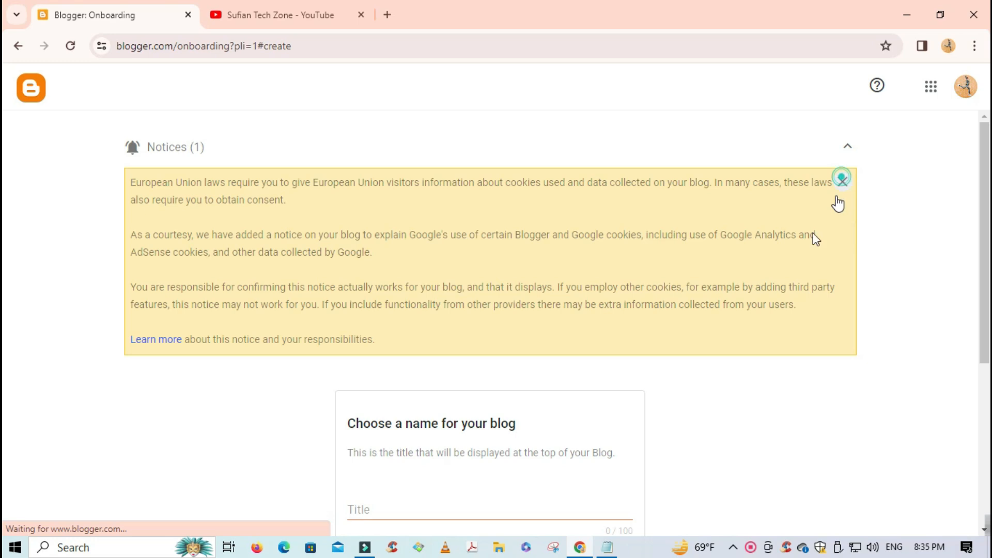
pyautogui.click(842, 182)
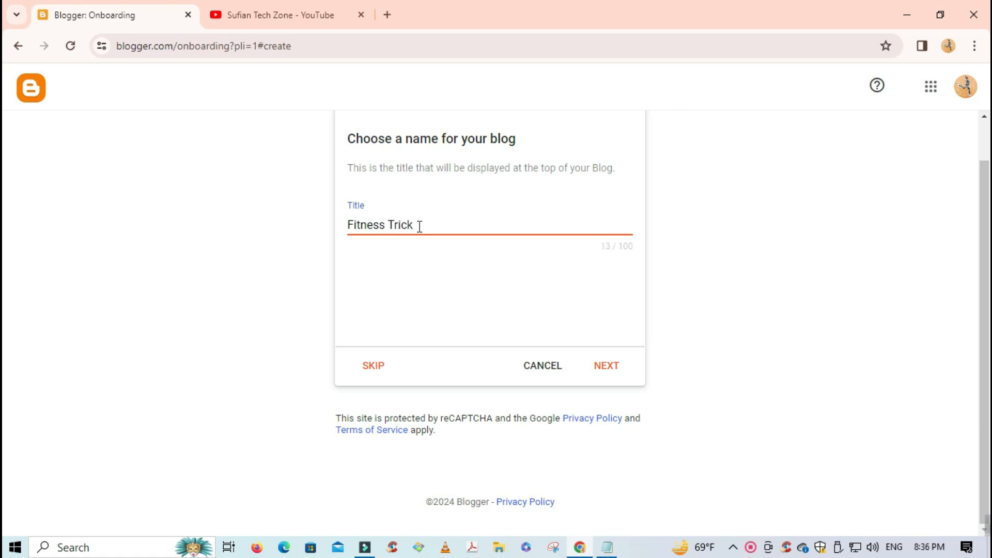
pyautogui.click(612, 360)
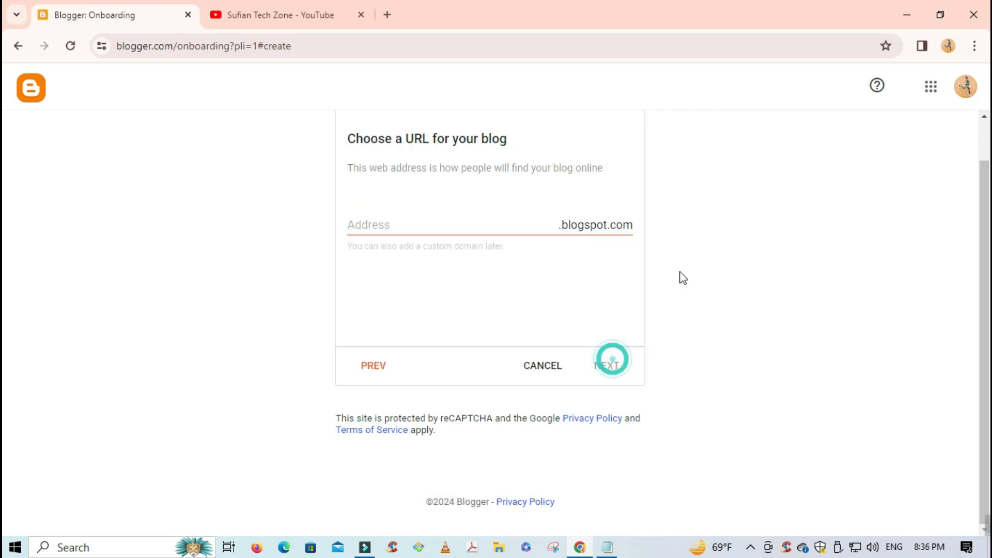
pyautogui.click(452, 222)
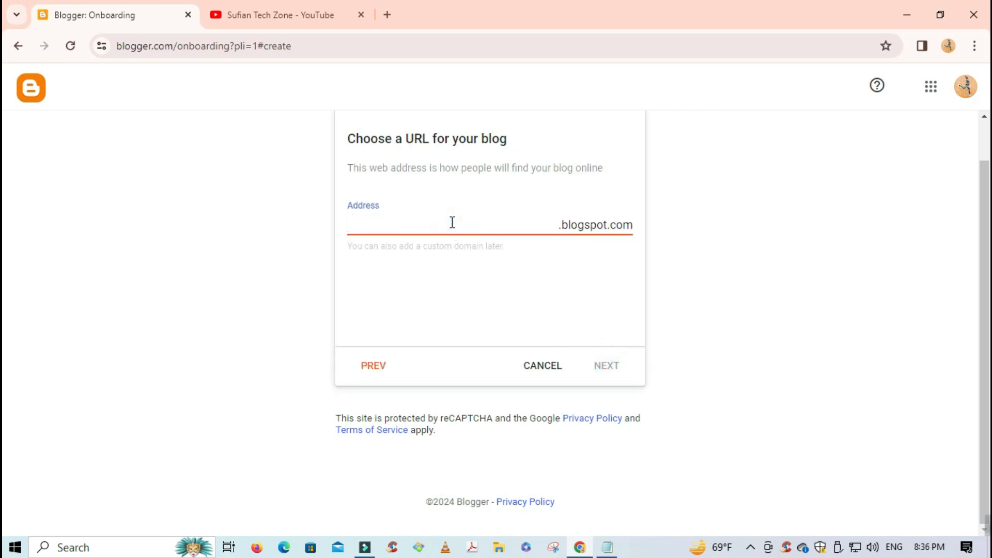
pyautogui.write('fitnesstricks24')
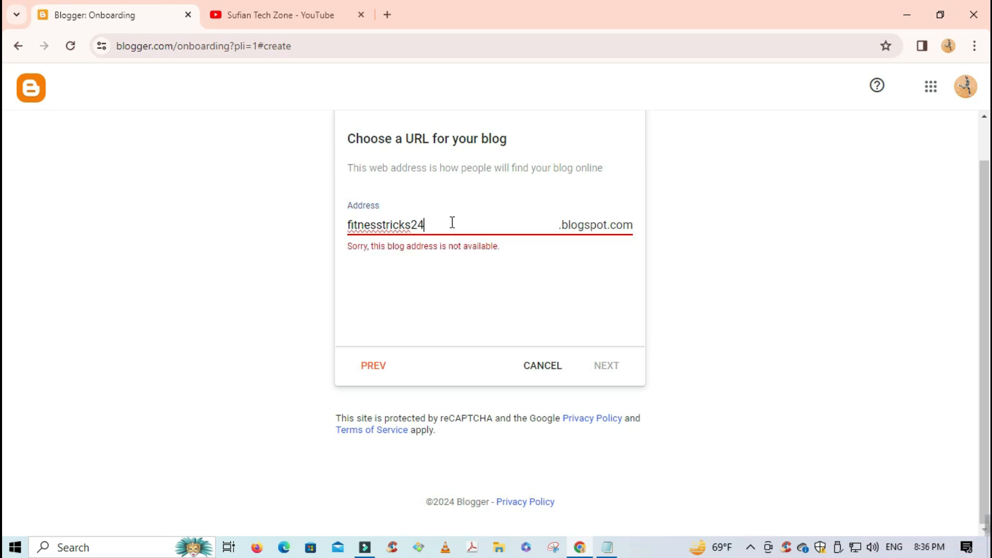
pyautogui.write('24')
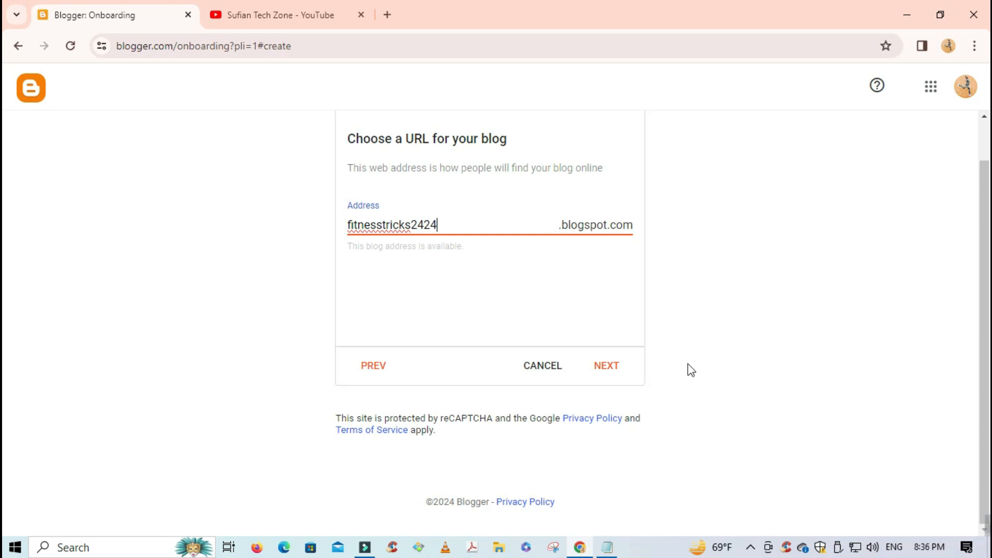
pyautogui.click(619, 370)
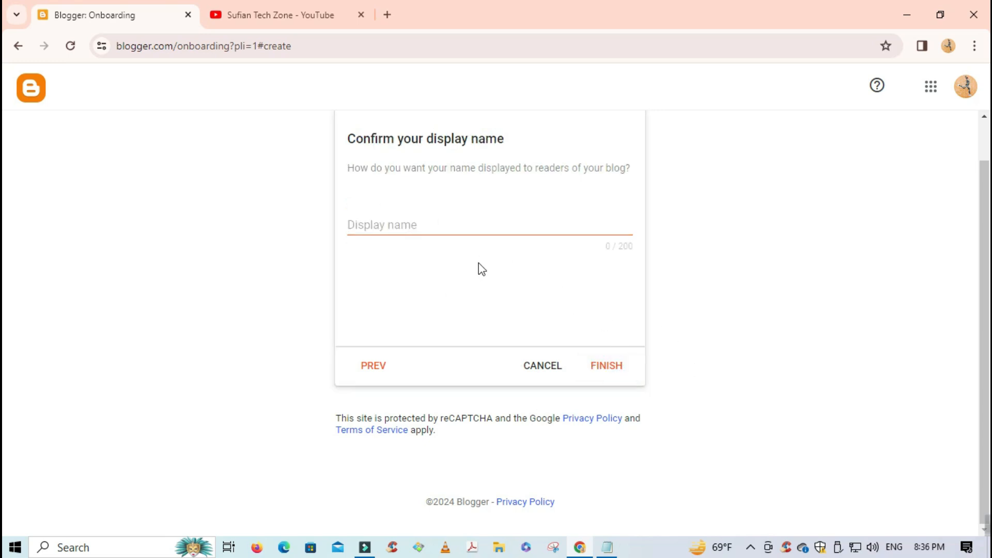
pyautogui.click(422, 229)
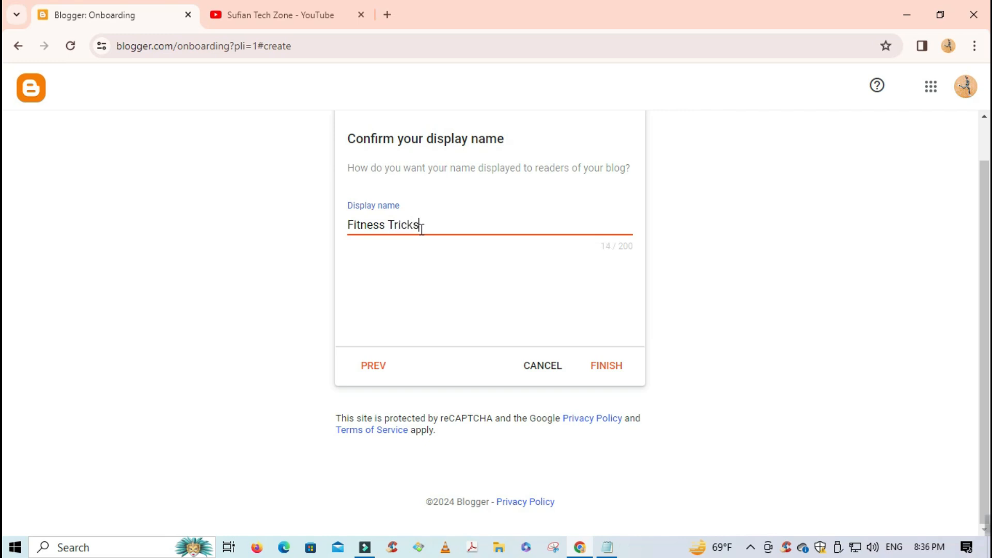
pyautogui.click(612, 365)
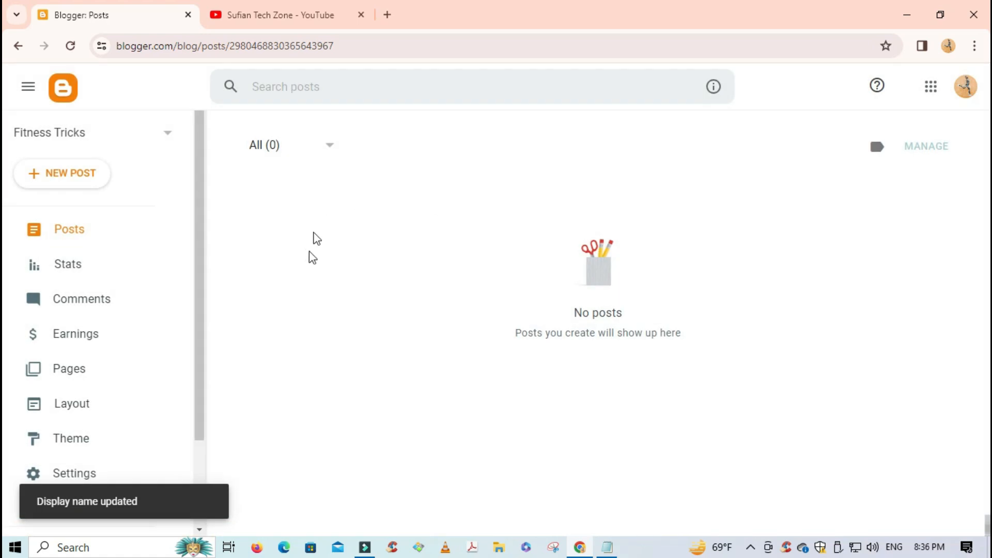
pyautogui.click(943, 185)
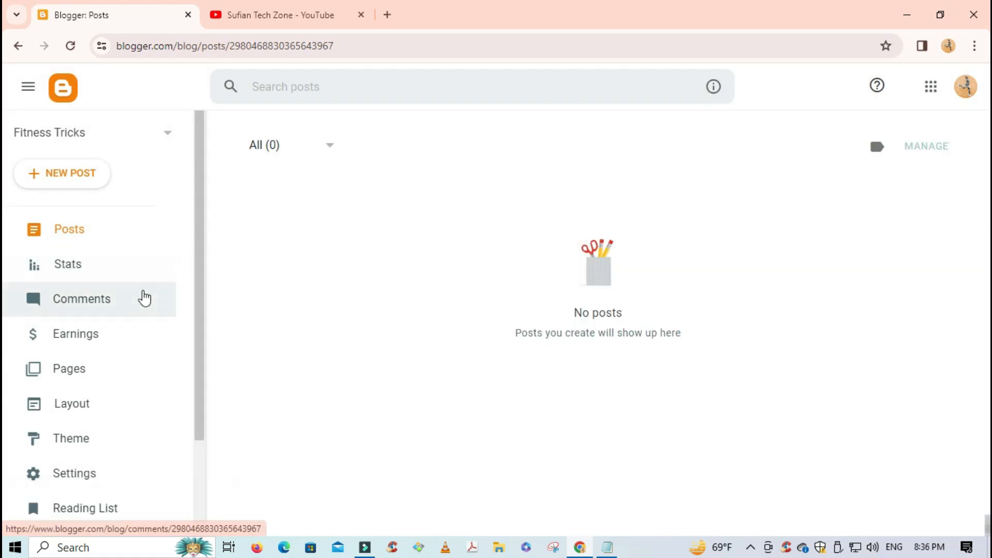
pyautogui.scroll(-2, 140, 310)
pyautogui.scroll(3, 140, 312)
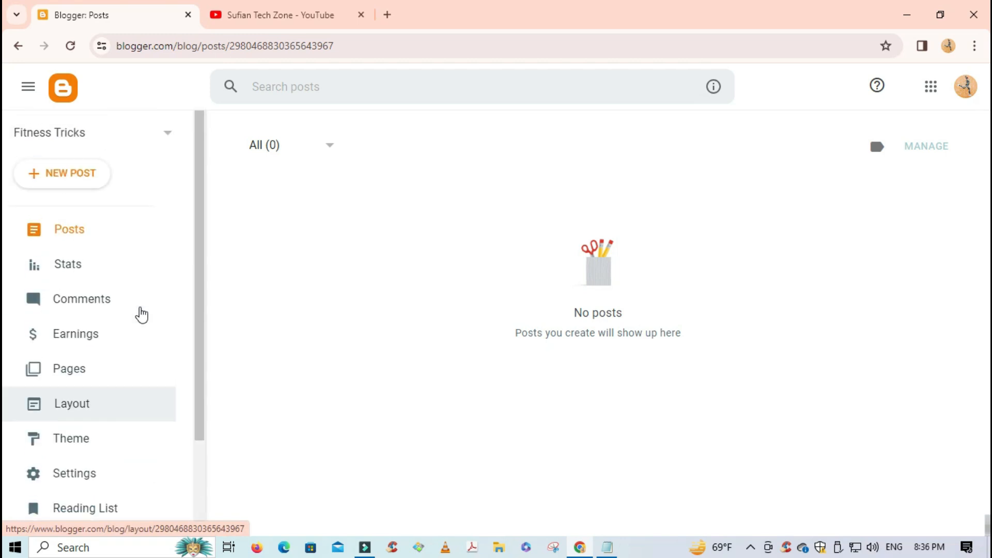
pyautogui.scroll(-1, 141, 312)
pyautogui.scroll(-2, 140, 315)
pyautogui.scroll(3, 124, 310)
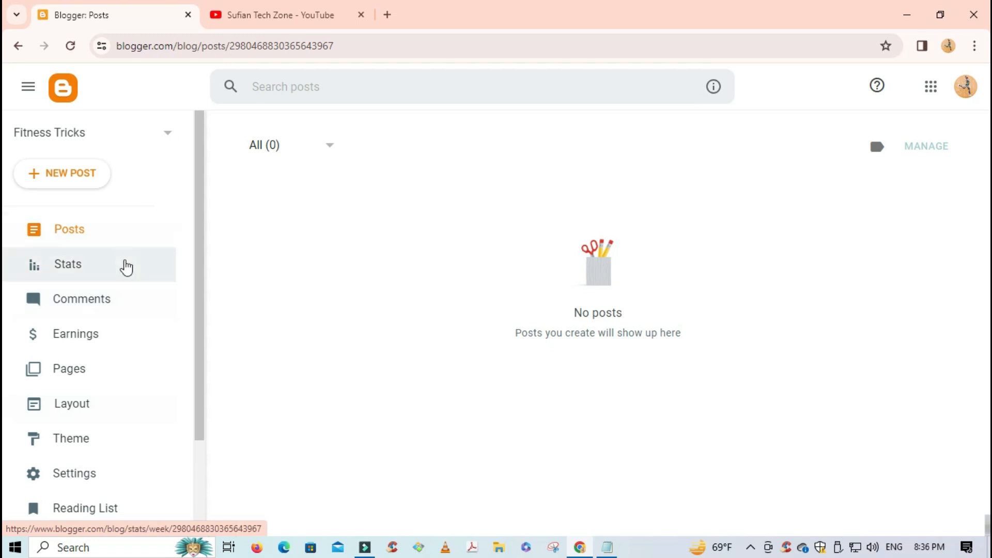
pyautogui.scroll(-1, 123, 275)
pyautogui.scroll(2, 121, 310)
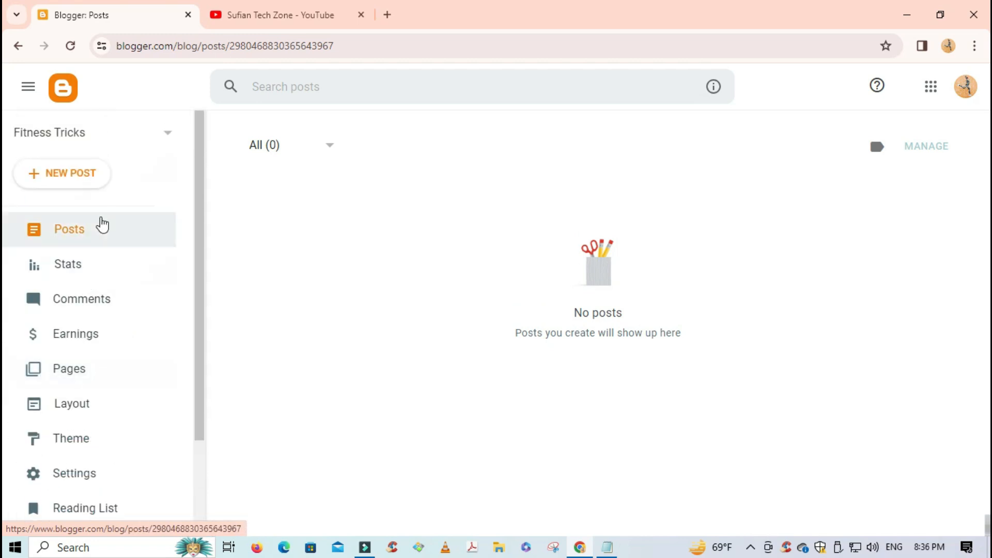
pyautogui.scroll(-2, 88, 389)
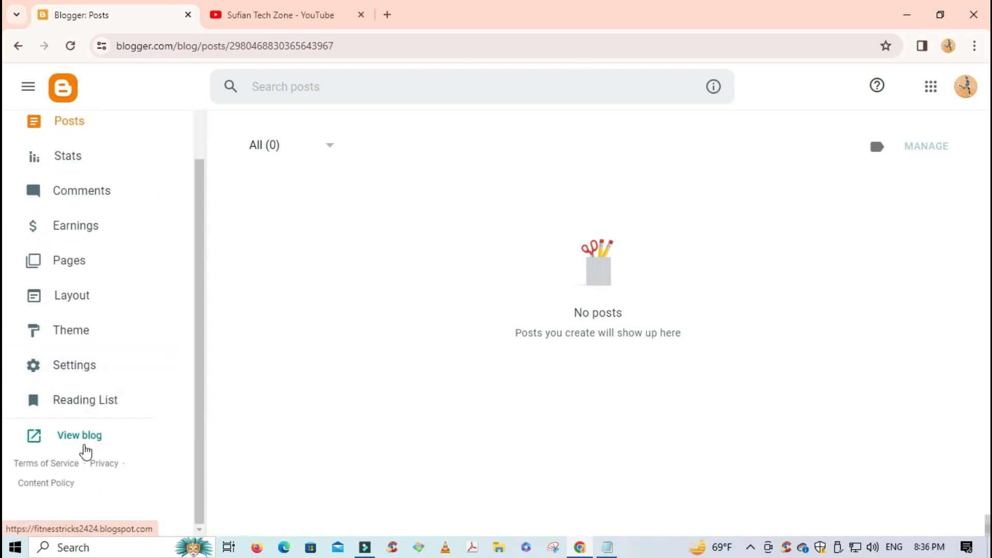
pyautogui.click(101, 375)
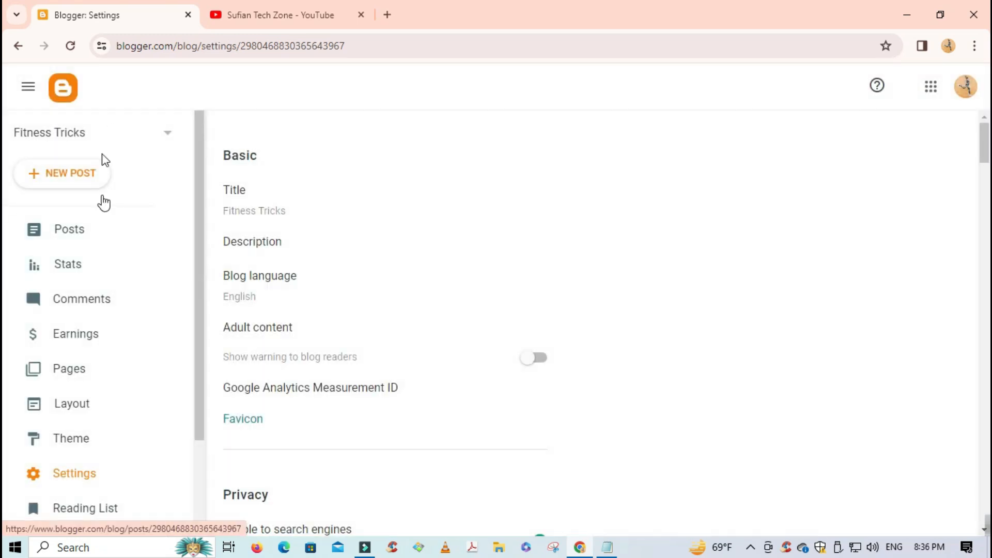
pyautogui.click(106, 227)
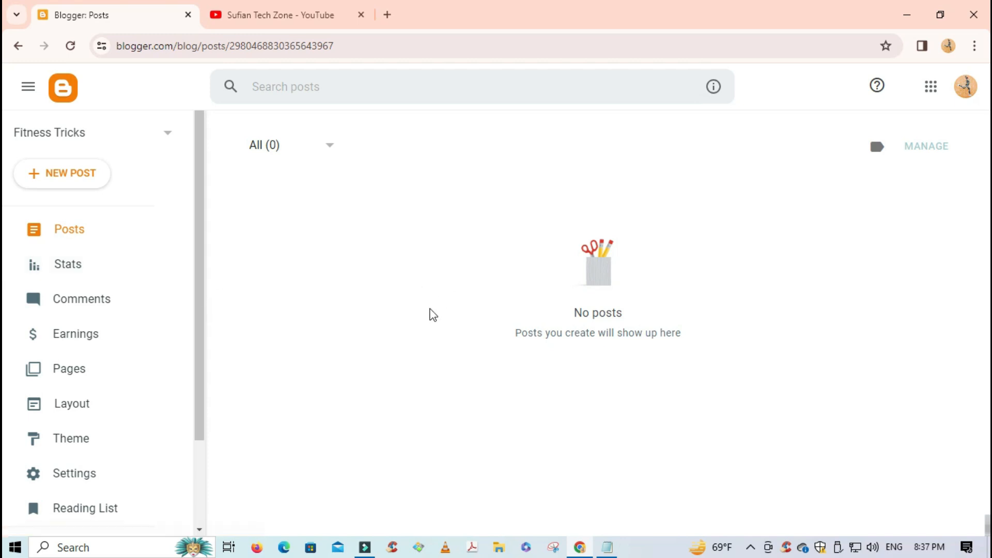
# - Create a new post titled '5 Simple tips for fitness success' and select the title text
pyautogui.click(66, 172)
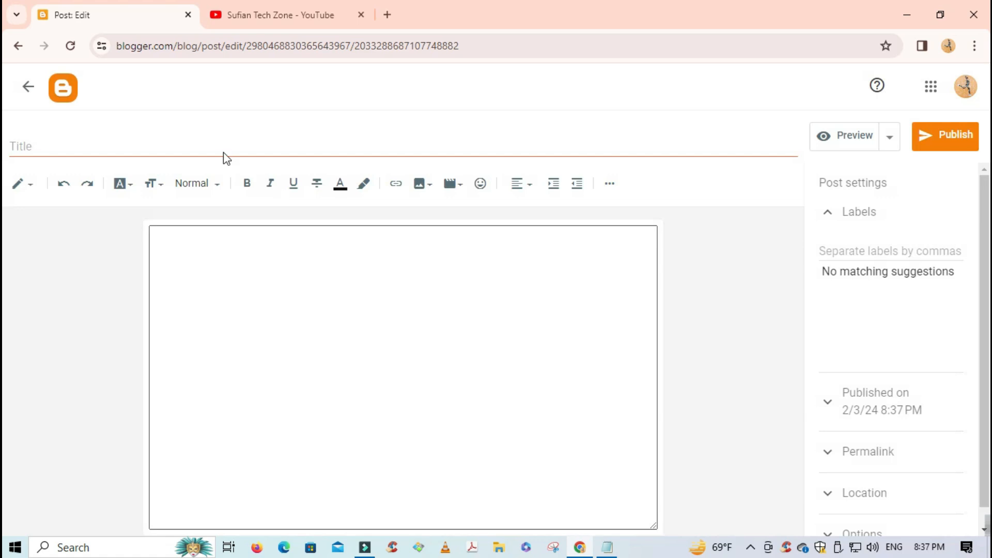
pyautogui.click(223, 150)
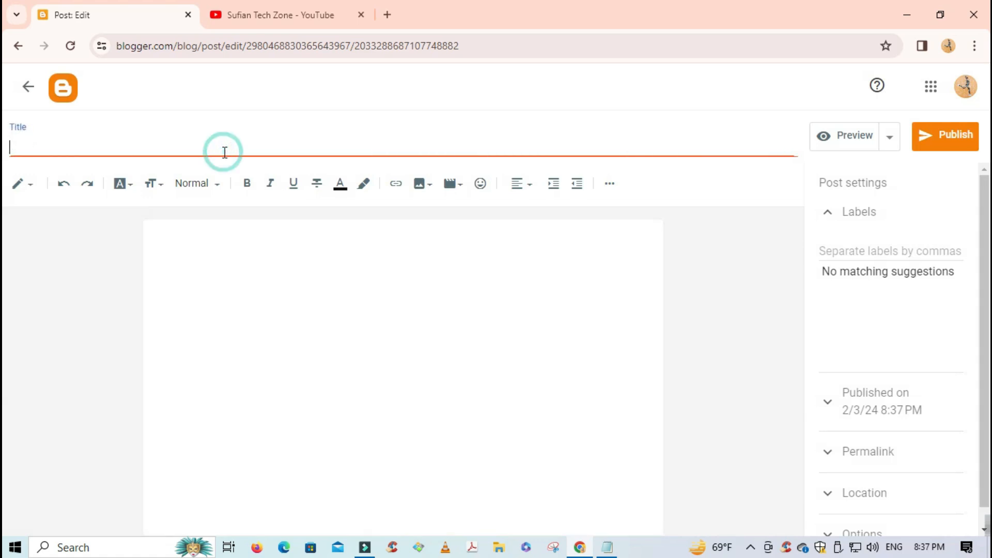
pyautogui.write('5')
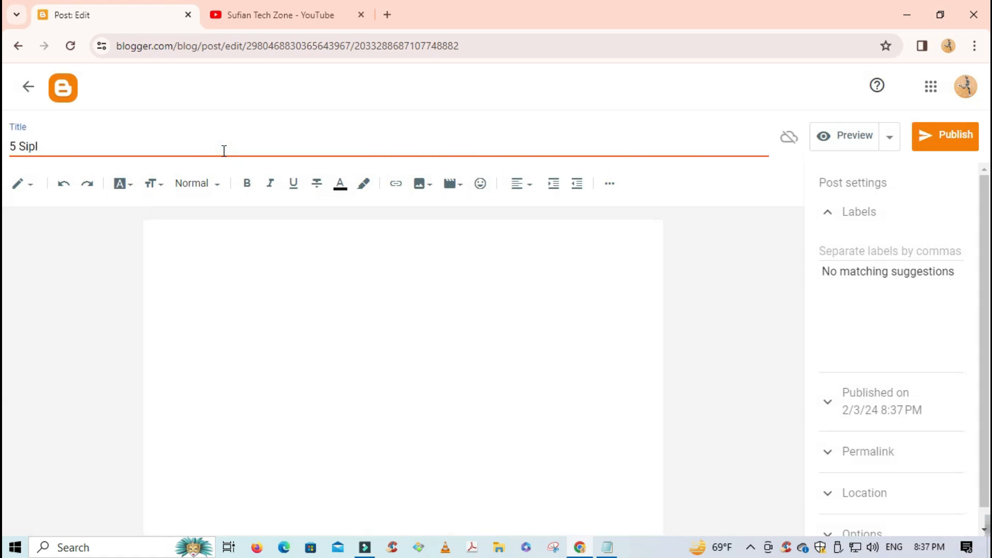
pyautogui.write(' Sipl')
pyautogui.press('BackSpace')
pyautogui.press('BackSpace')
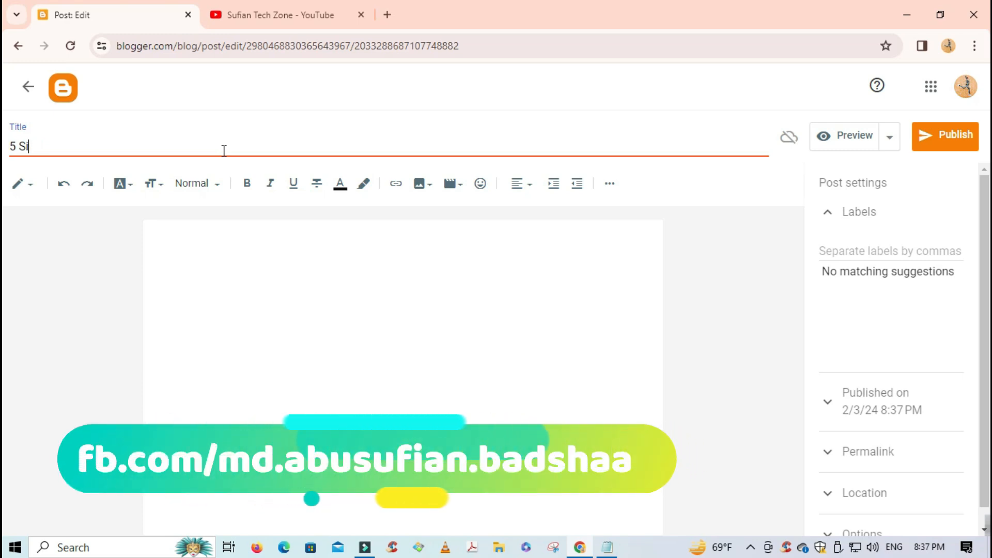
pyautogui.write('mp')
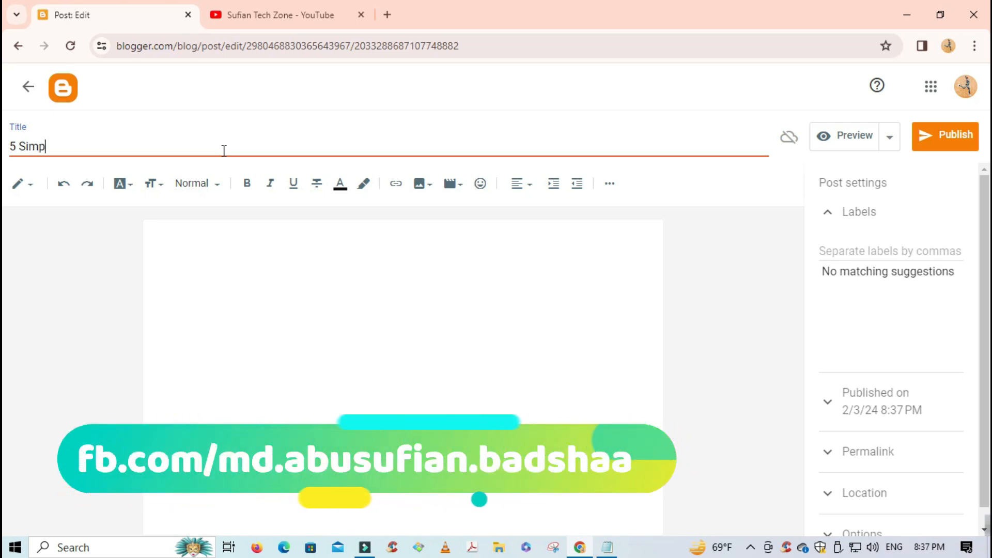
pyautogui.write('le ti')
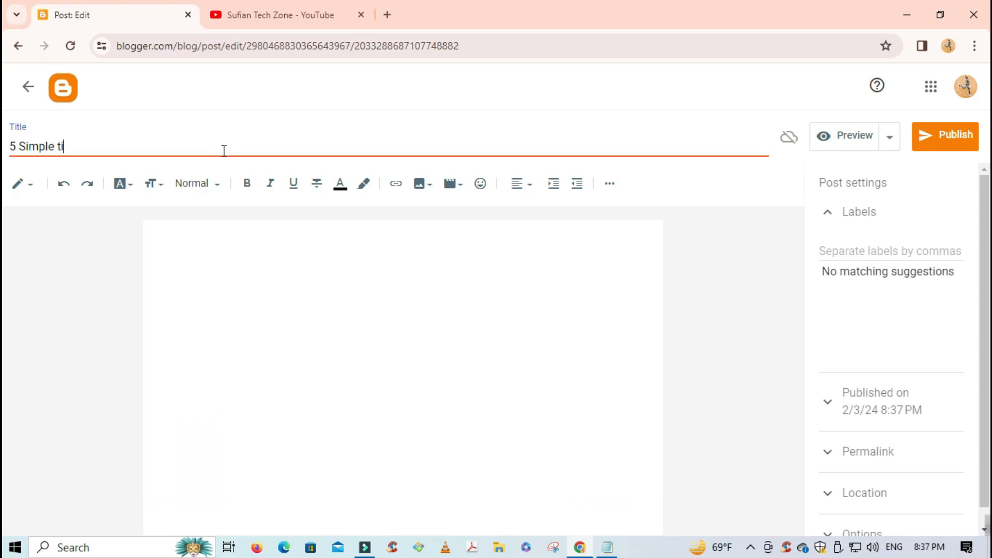
pyautogui.write('ps ffor ')
pyautogui.write('fitness success')
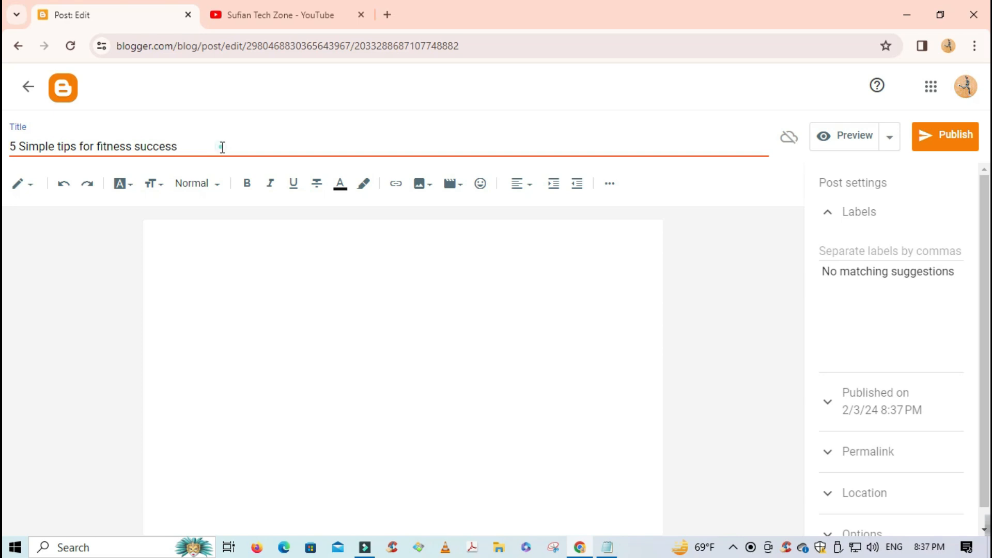
pyautogui.tripleClick(222, 147)
pyautogui.hotkey('ctrl', 'c')
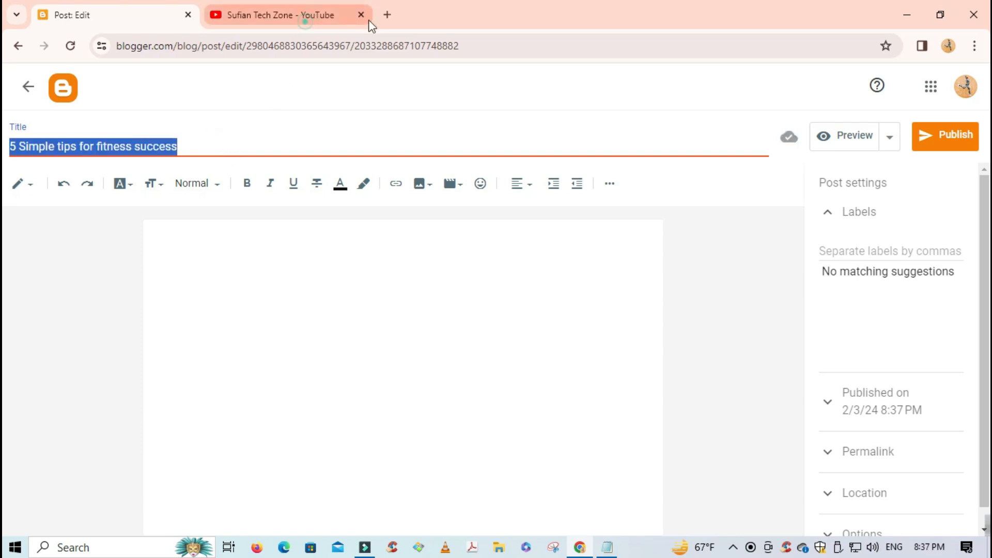
pyautogui.click(305, 18)
# - Search Google in a new tab for '5 Simple tips for fitness success'
pyautogui.click(387, 15)
pyautogui.click(386, 39)
pyautogui.hotkey('ctrl', 'v')
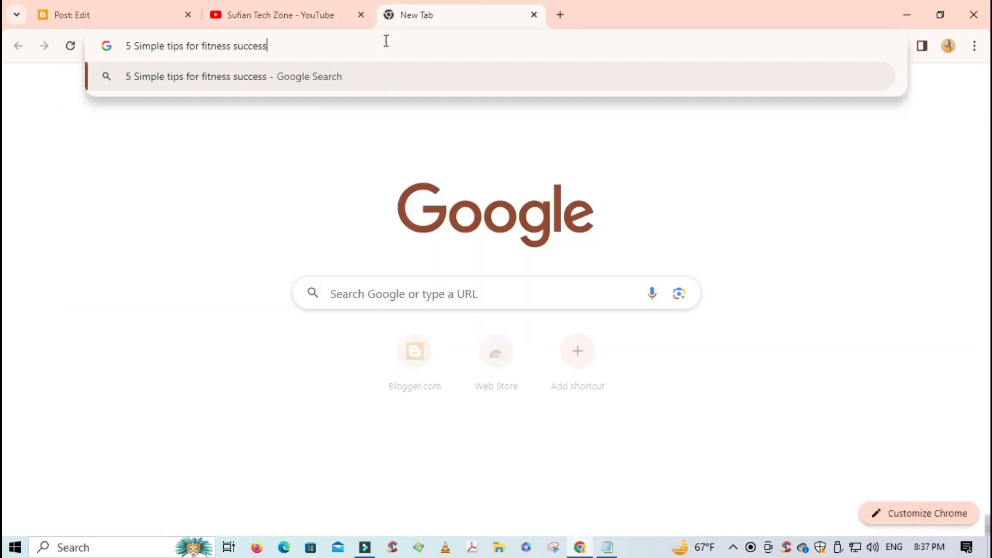
pyautogui.press('Return')
pyautogui.scroll(-1, 463, 238)
pyautogui.scroll(1, 463, 238)
pyautogui.scroll(-1, 404, 252)
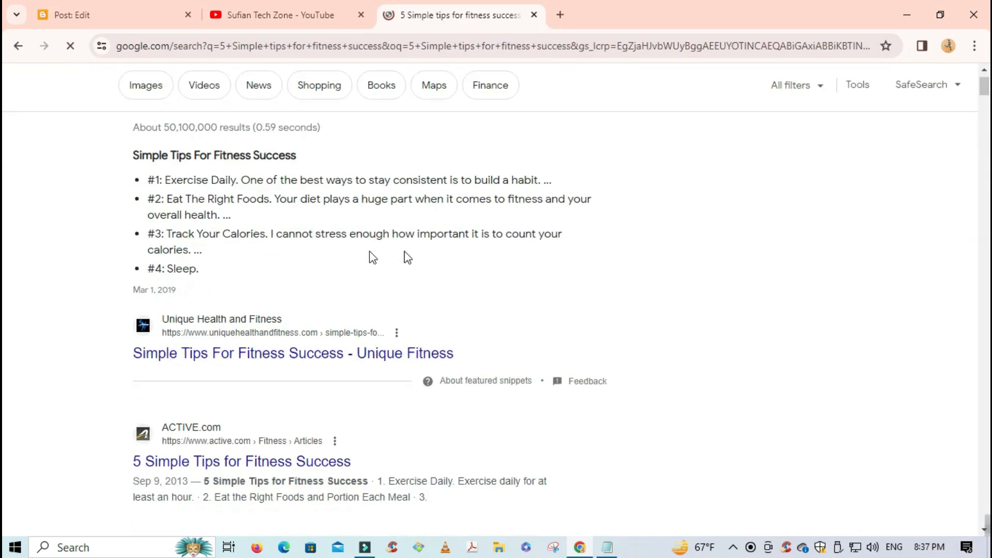
# - Copy the featured snippet's list of tips and return to the post editor
pyautogui.moveTo(132, 139); pyautogui.dragTo(234, 256)
pyautogui.rightClick(309, 201)
pyautogui.click(343, 213)
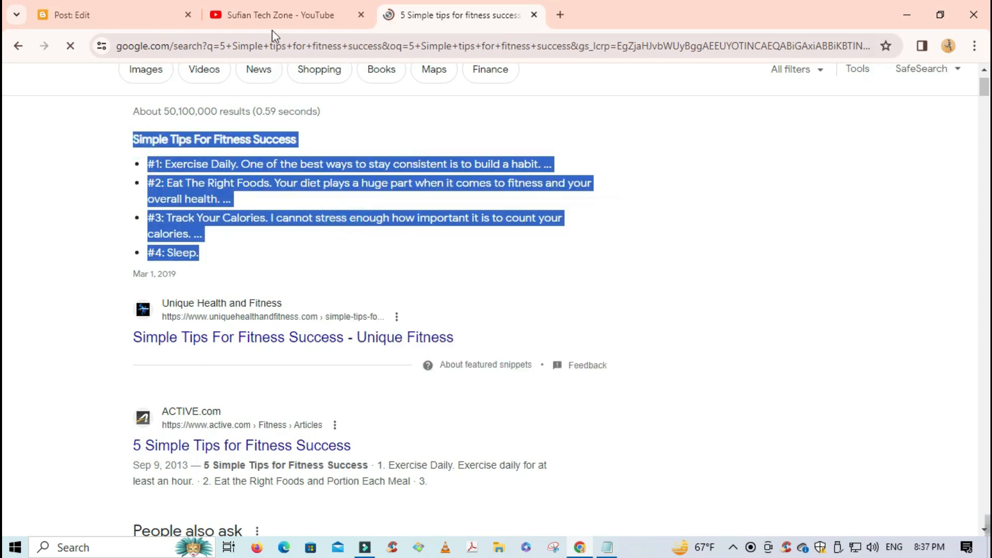
pyautogui.click(270, 19)
pyautogui.click(89, 19)
# - Paste the copied tips into the post body, add the Fitness label, and publish it
pyautogui.click(218, 234)
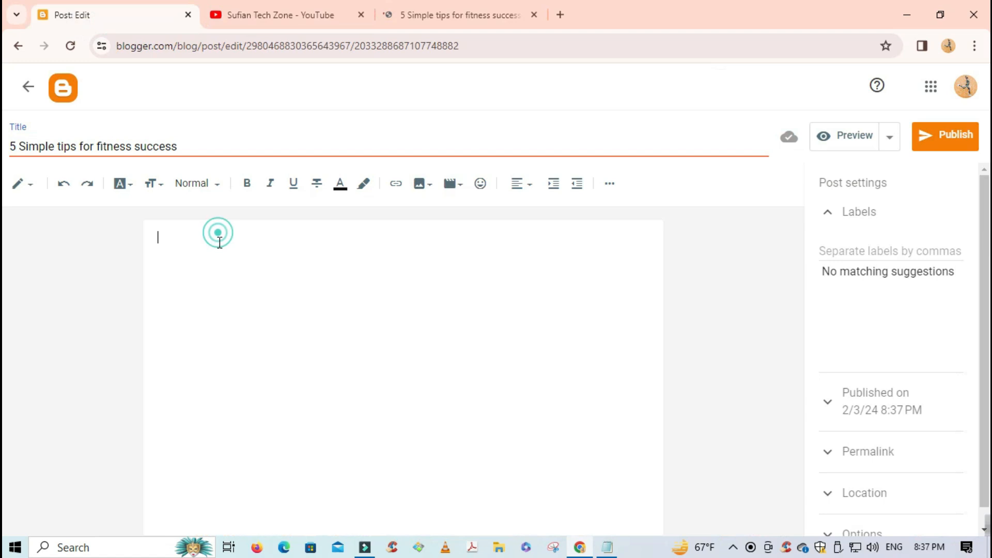
pyautogui.hotkey('ctrl', 'v')
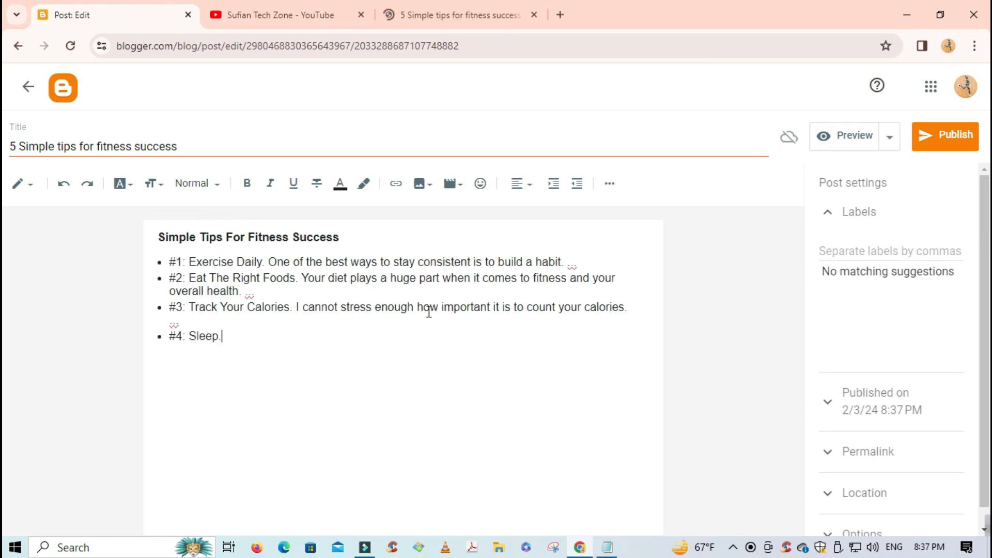
pyautogui.click(913, 252)
pyautogui.write('Fitness')
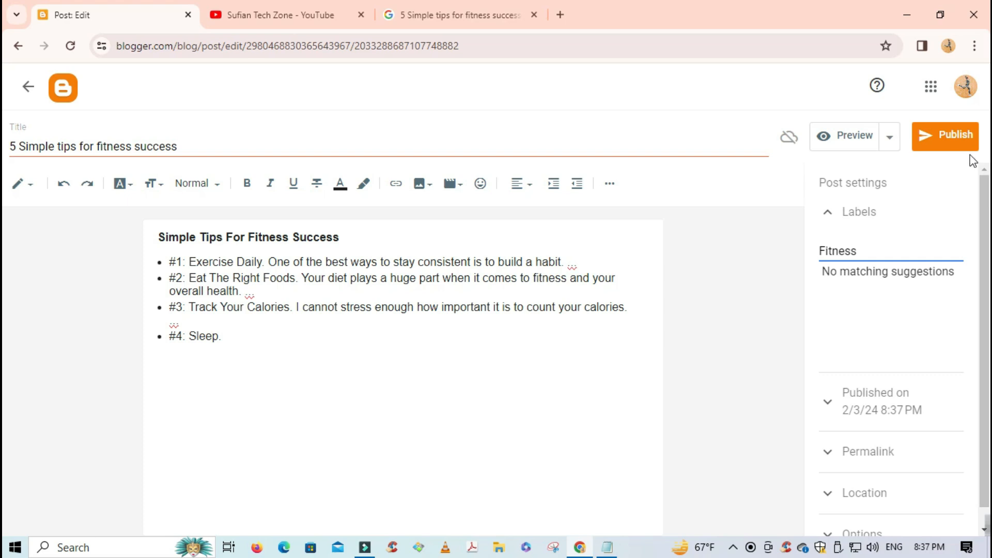
pyautogui.click(957, 137)
pyautogui.click(571, 334)
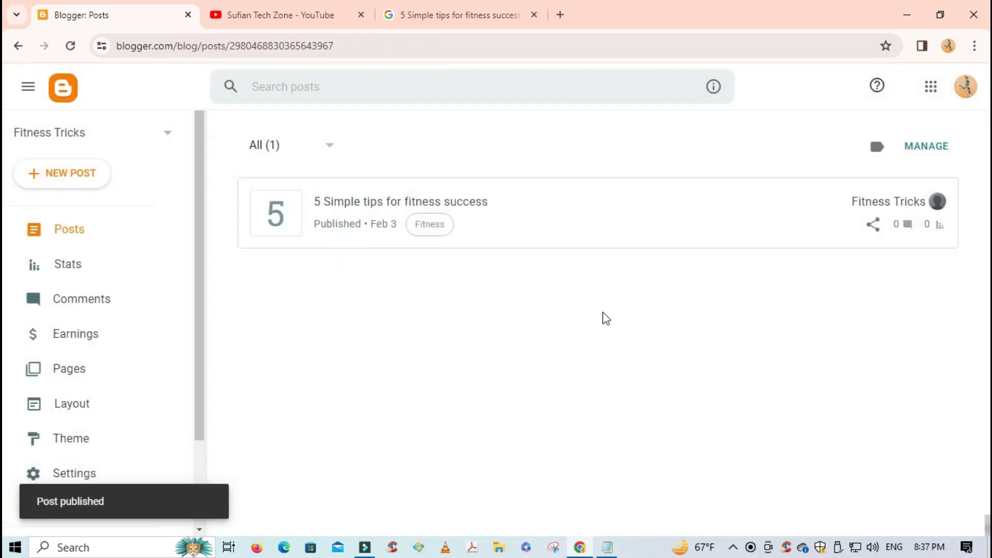
pyautogui.scroll(-1, 125, 335)
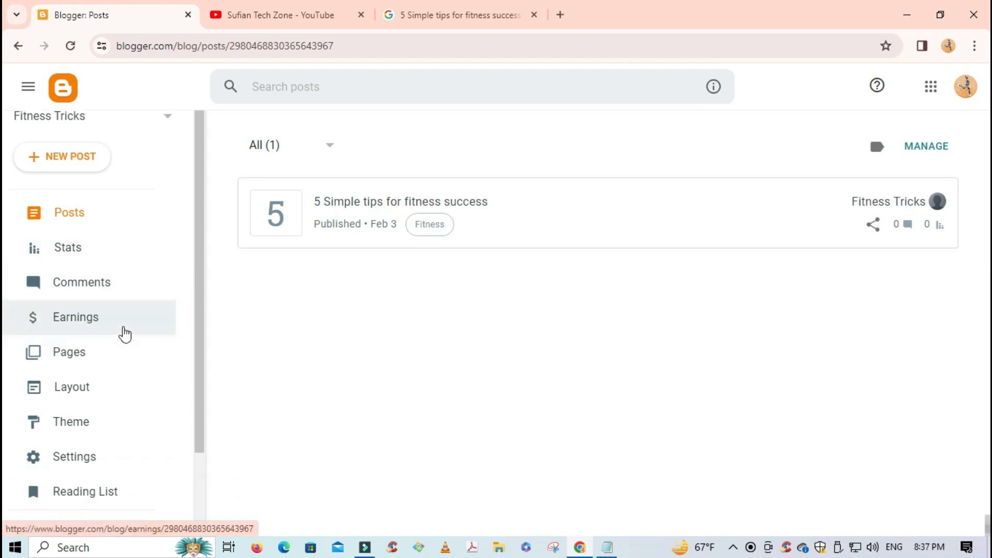
pyautogui.scroll(-2, 124, 334)
pyautogui.click(93, 366)
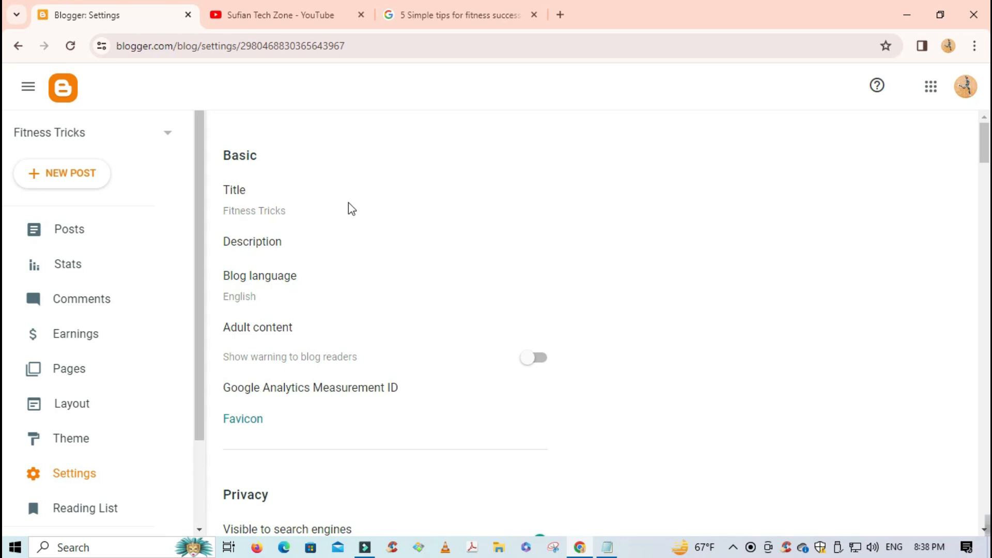
pyautogui.click(261, 198)
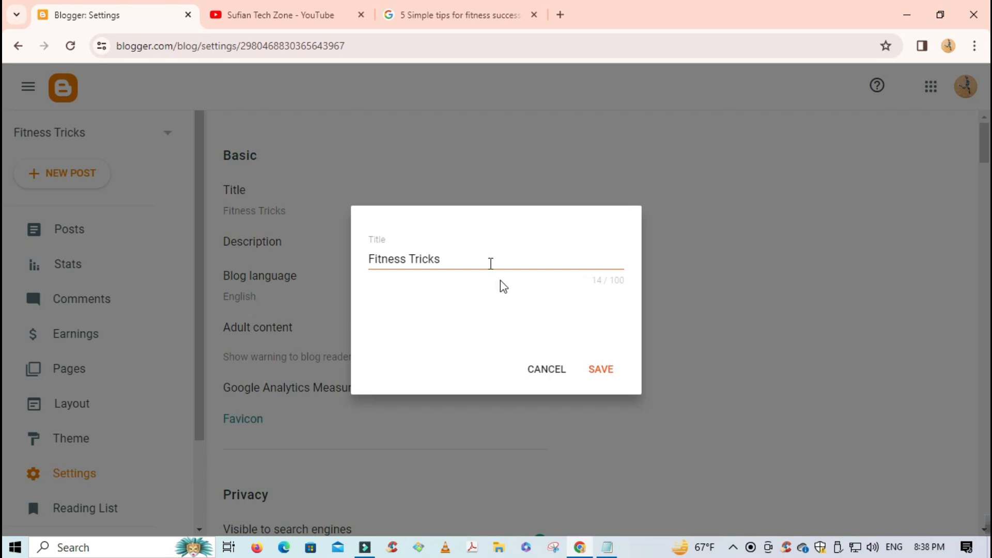
pyautogui.moveTo(451, 259); pyautogui.dragTo(363, 263)
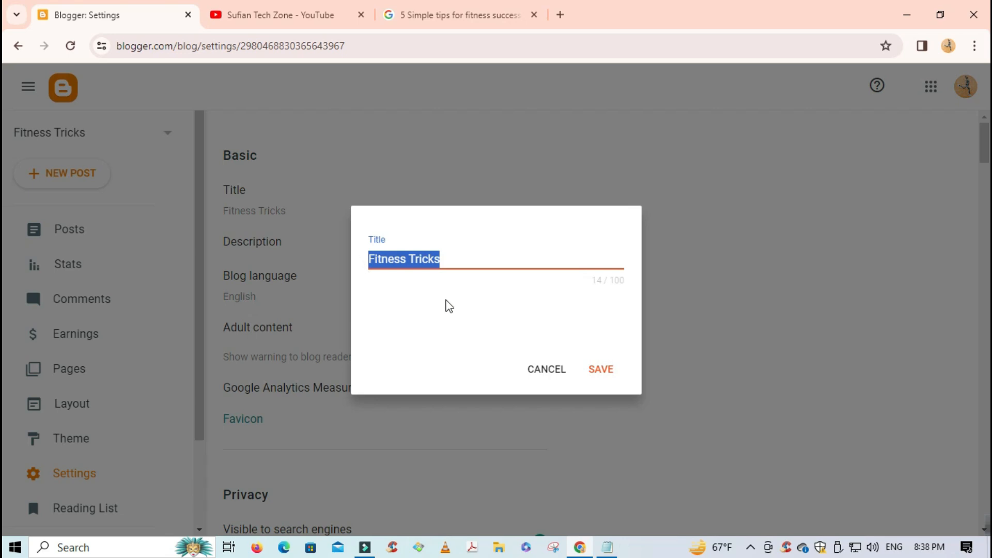
pyautogui.click(546, 368)
pyautogui.click(275, 254)
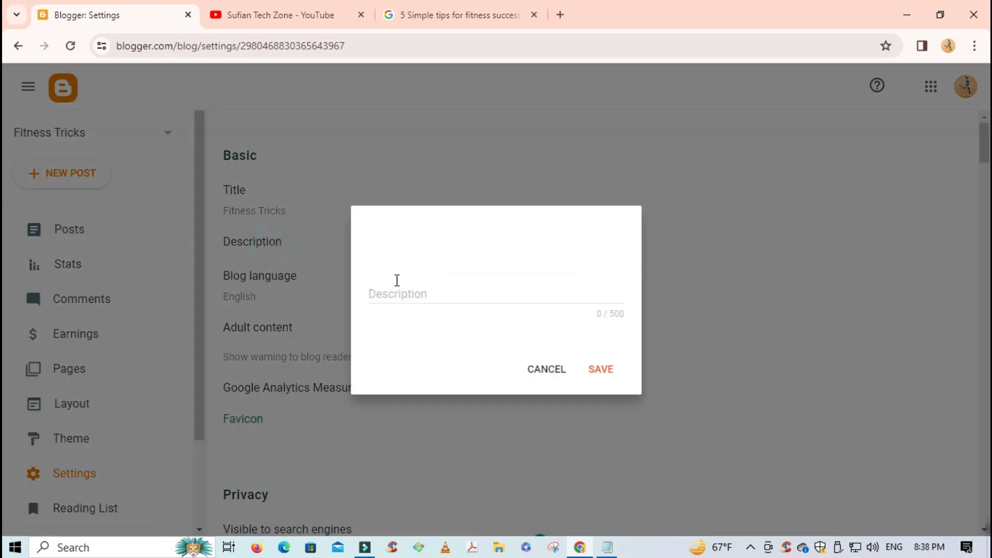
pyautogui.click(462, 299)
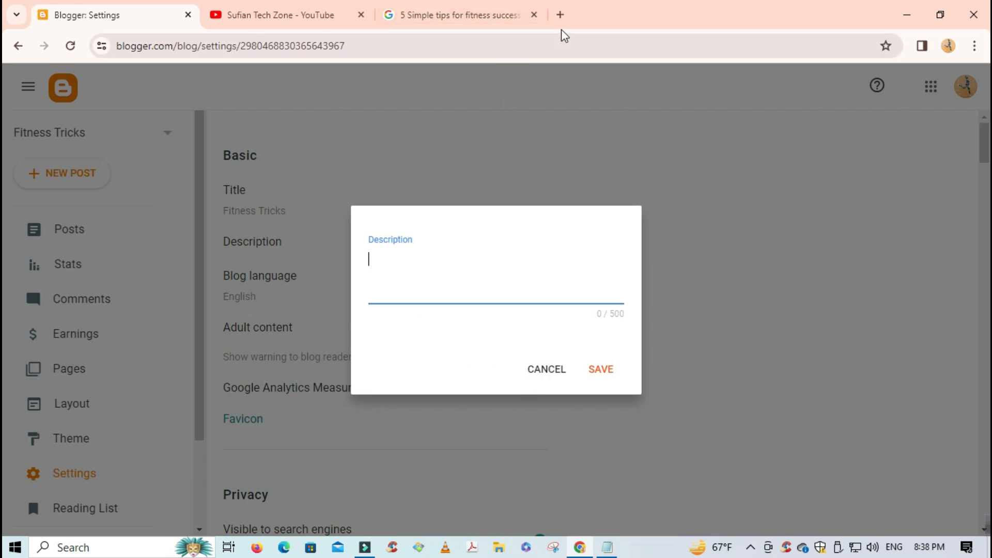
pyautogui.click(545, 373)
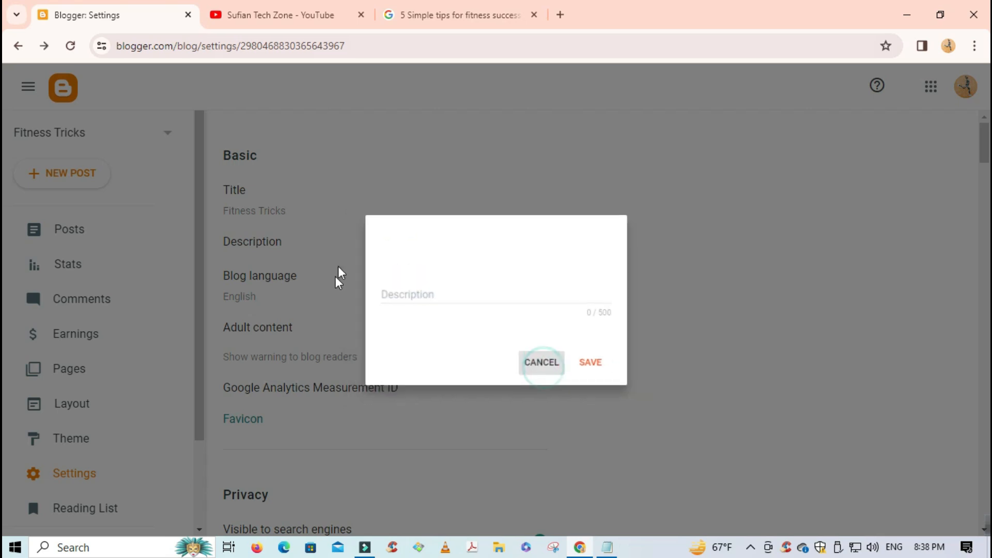
pyautogui.scroll(-3, 332, 290)
pyautogui.click(274, 148)
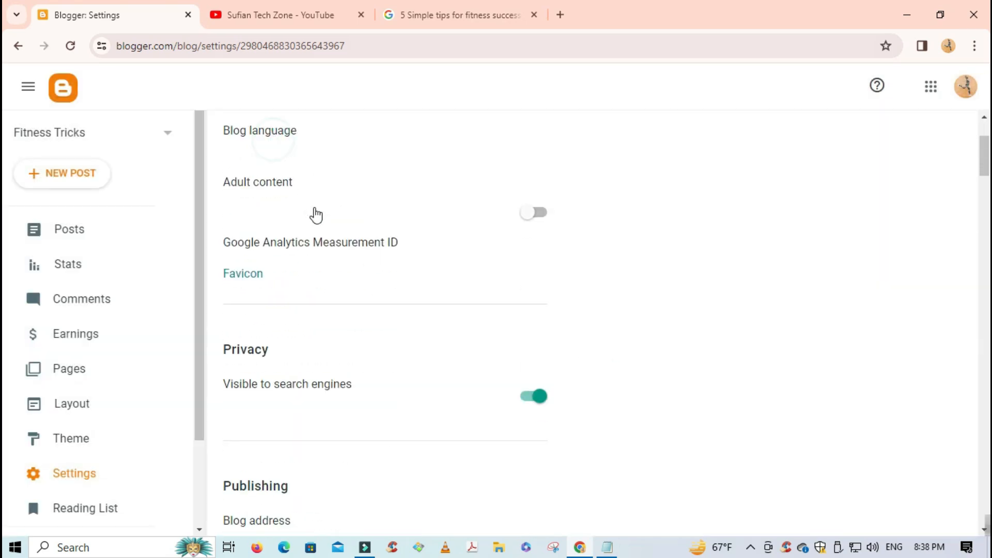
pyautogui.click(564, 481)
pyautogui.scroll(1, 265, 178)
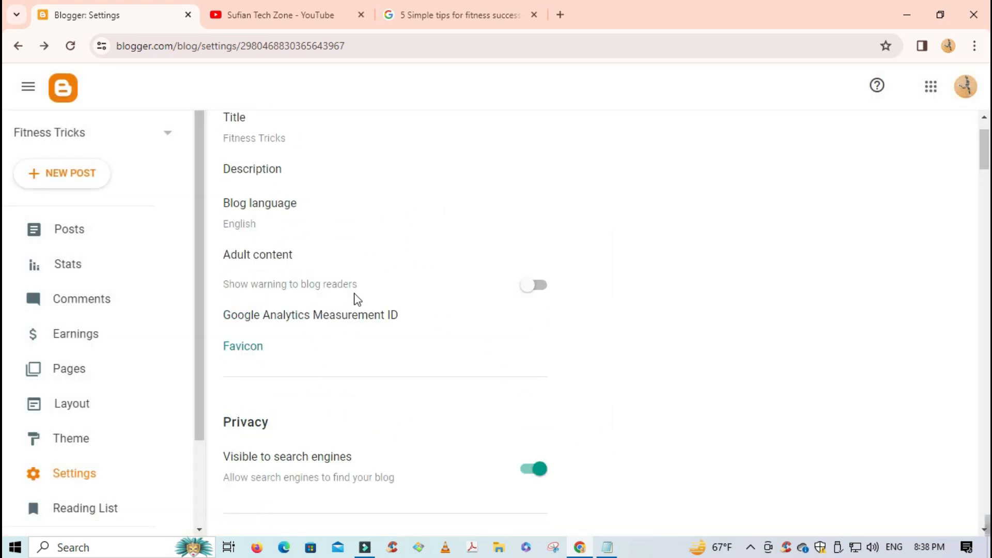
pyautogui.scroll(-1, 354, 305)
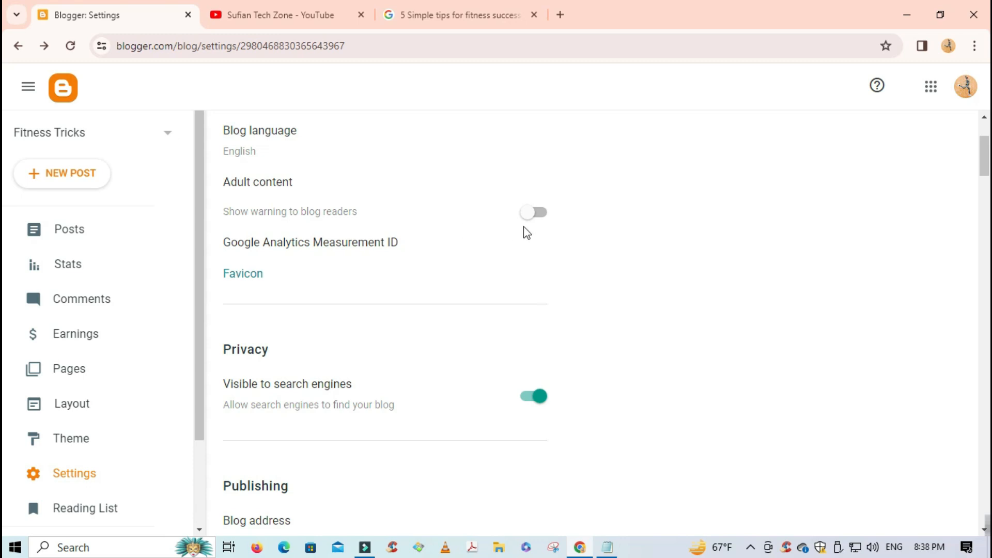
pyautogui.scroll(-2, 394, 231)
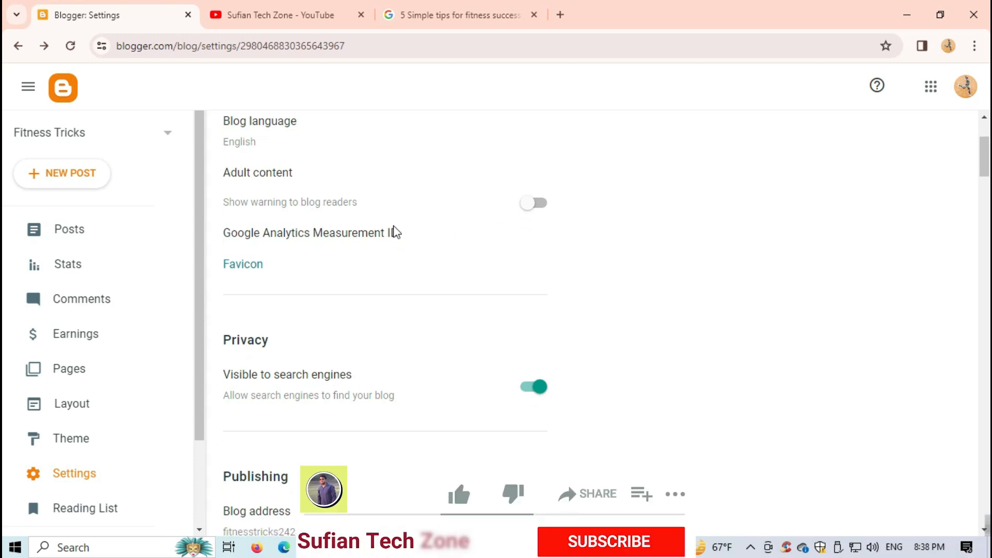
pyautogui.scroll(-1, 361, 258)
pyautogui.scroll(1, 366, 250)
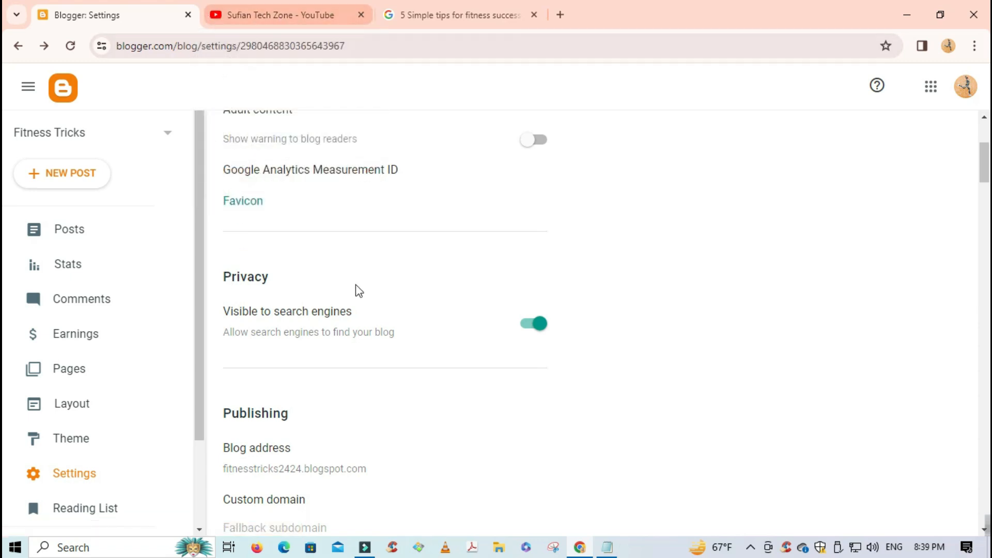
pyautogui.scroll(-1, 401, 327)
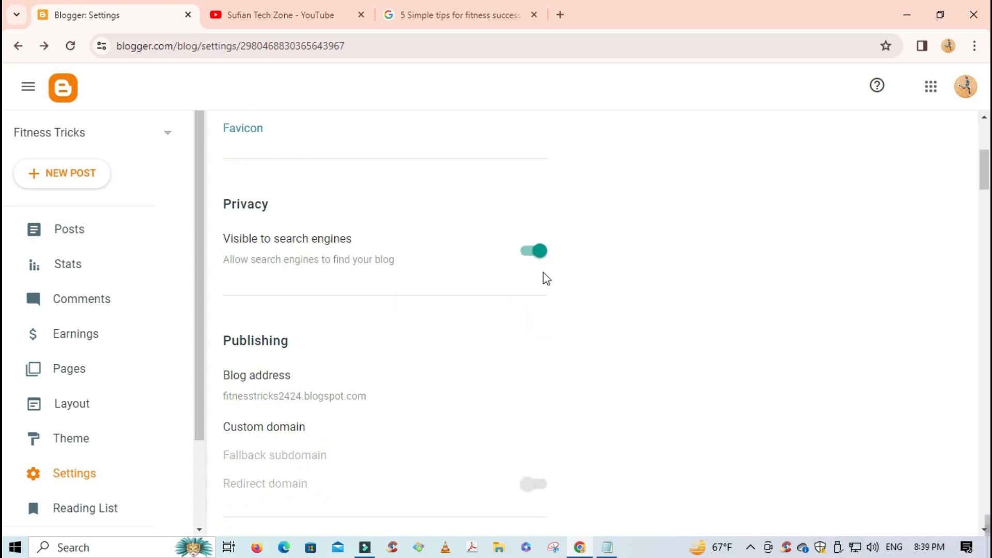
pyautogui.scroll(-2, 545, 278)
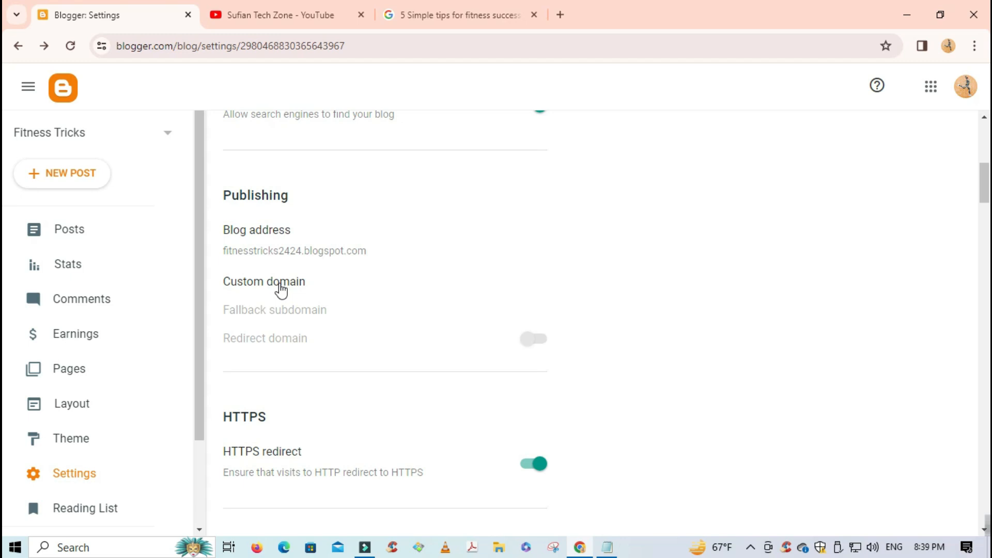
pyautogui.moveTo(221, 188); pyautogui.dragTo(315, 349)
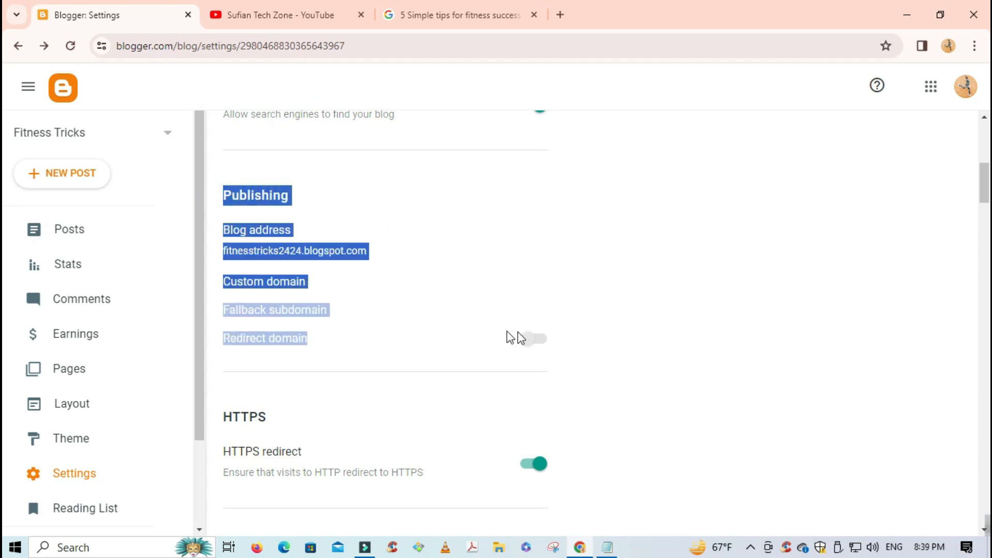
pyautogui.moveTo(223, 195); pyautogui.dragTo(325, 360)
pyautogui.scroll(-4, 711, 287)
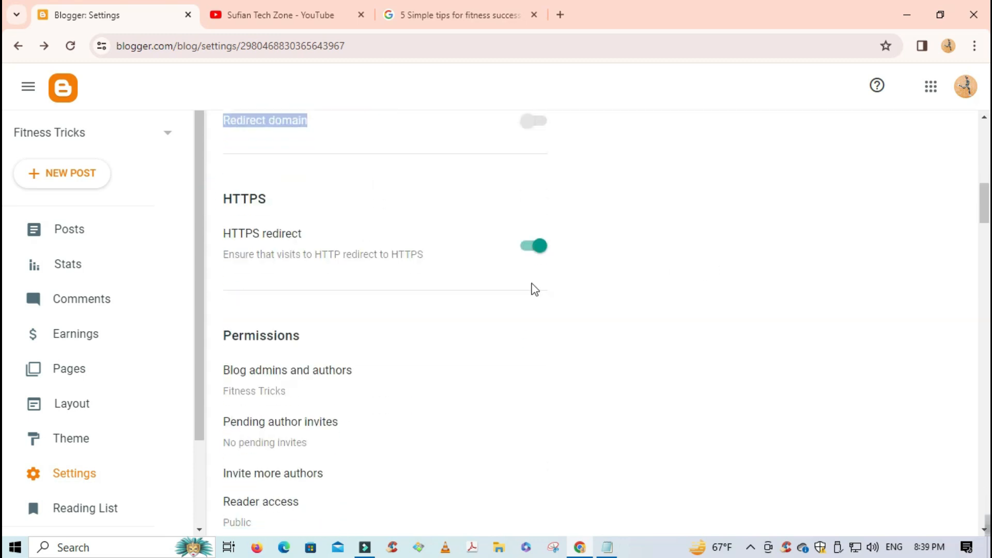
# - Scroll the blog settings past the Pending author invites details
pyautogui.click(704, 252)
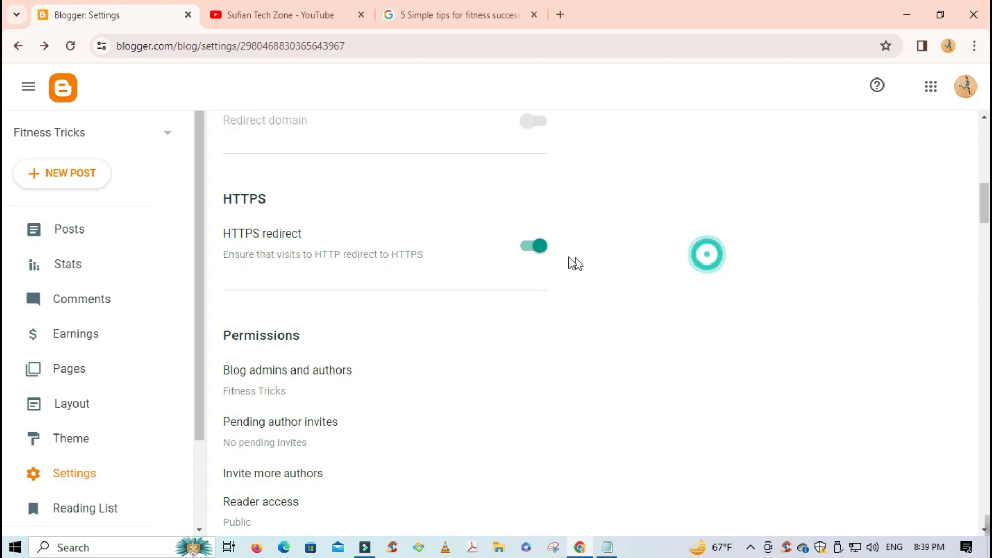
pyautogui.scroll(-3, 522, 256)
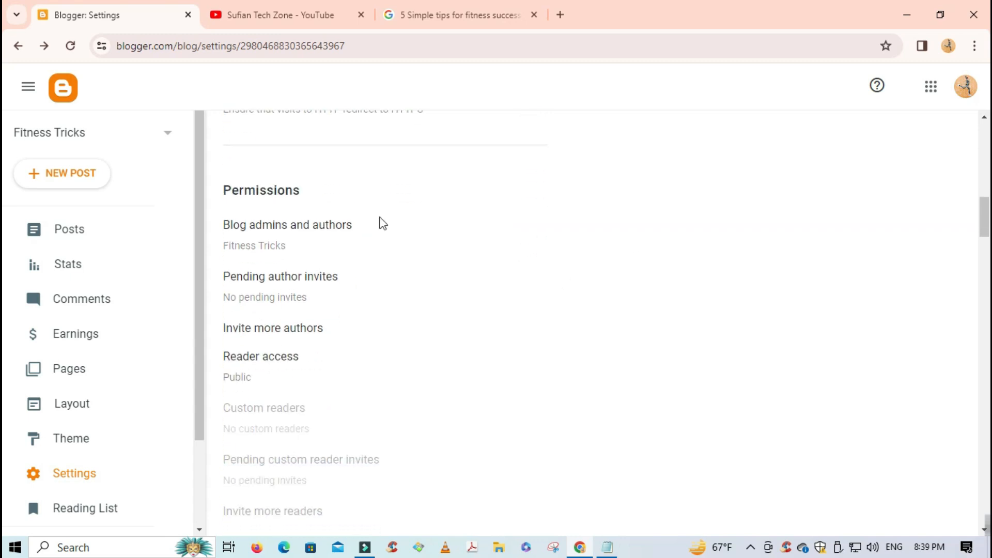
pyautogui.scroll(-1, 295, 247)
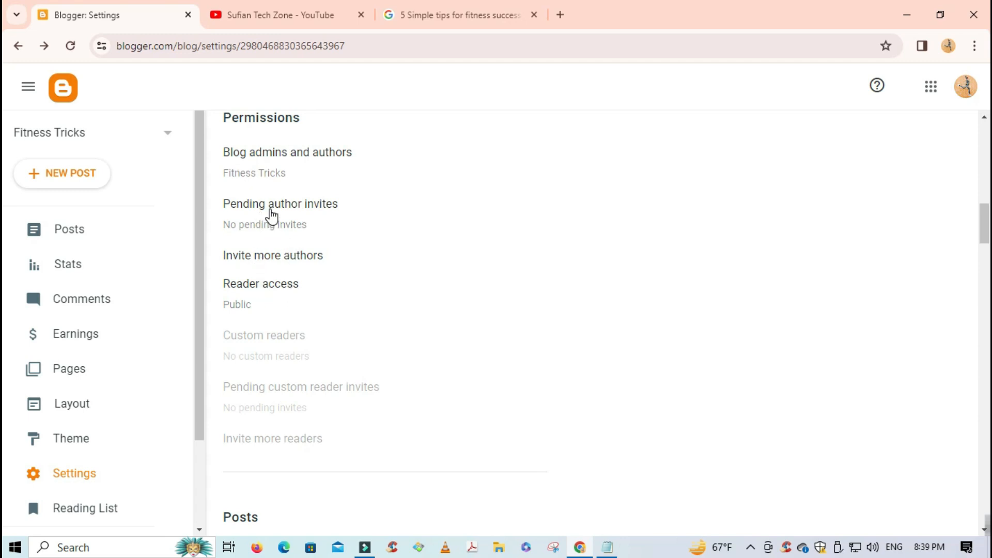
pyautogui.moveTo(222, 204); pyautogui.dragTo(339, 208)
pyautogui.click(546, 369)
pyautogui.scroll(-1, 381, 237)
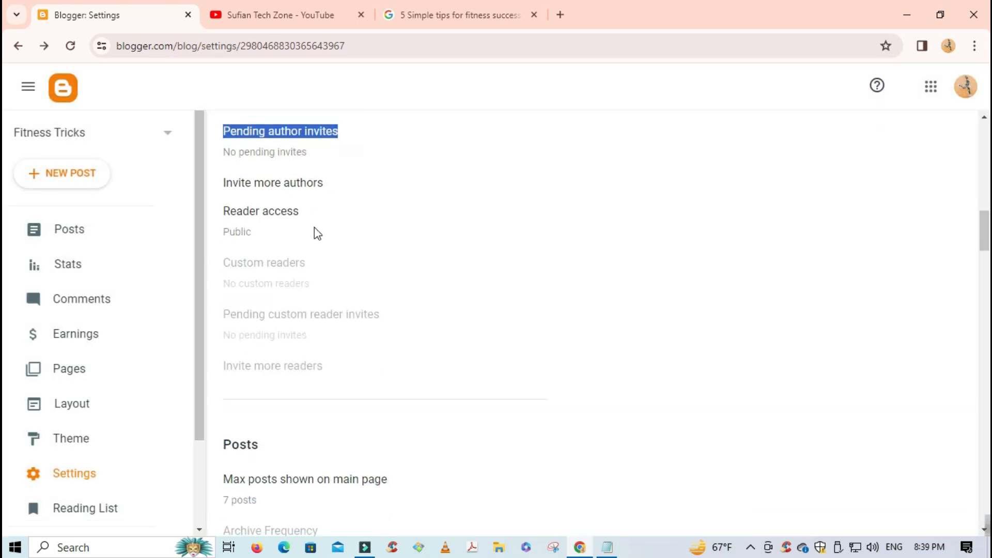
pyautogui.scroll(-3, 315, 230)
pyautogui.scroll(-1, 317, 235)
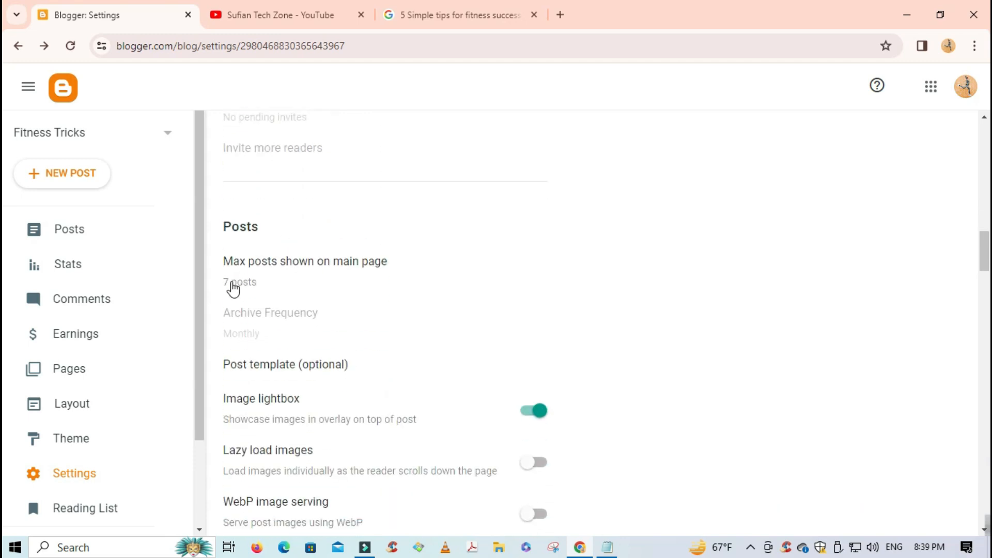
# - Check the max posts shown on main page setting, keeping it at 7
pyautogui.click(445, 27)
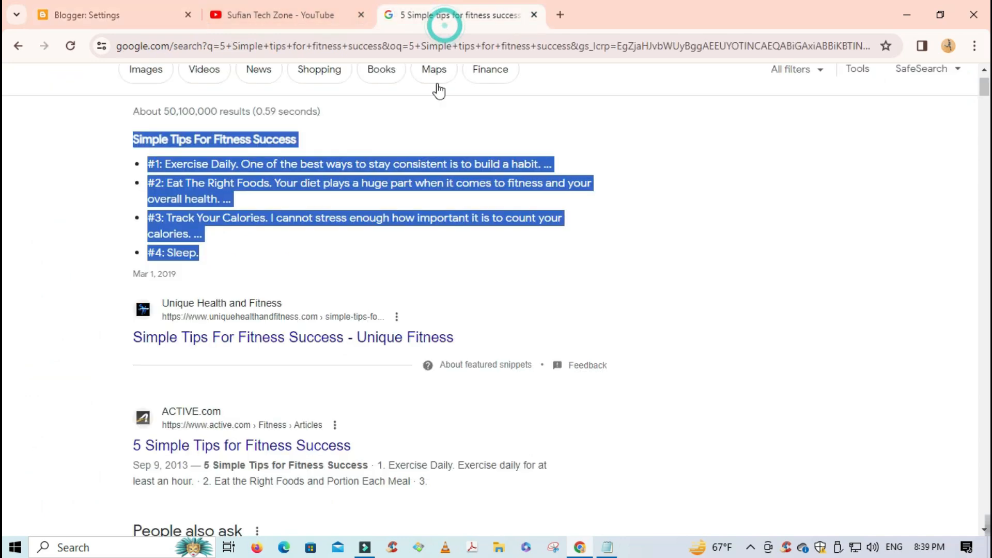
pyautogui.click(71, 20)
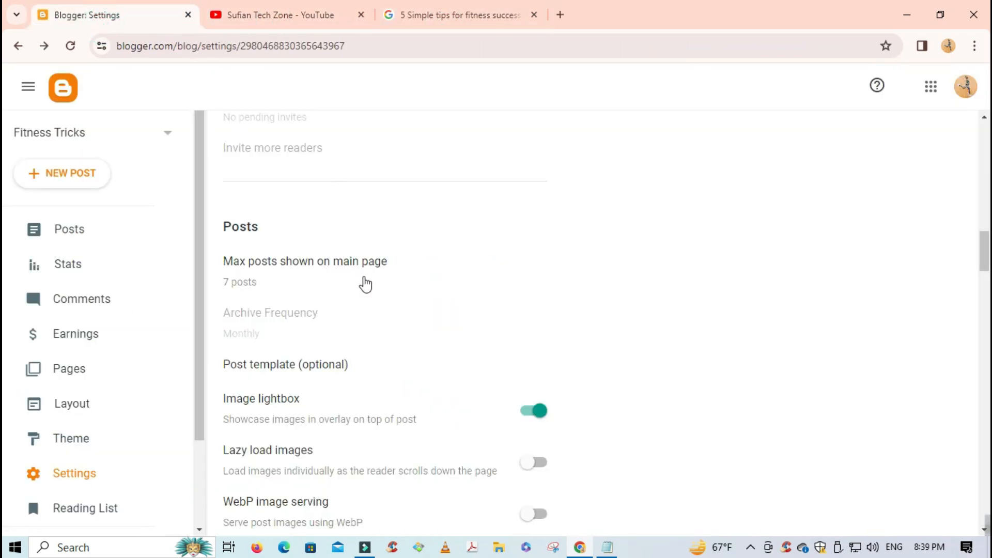
pyautogui.click(294, 270)
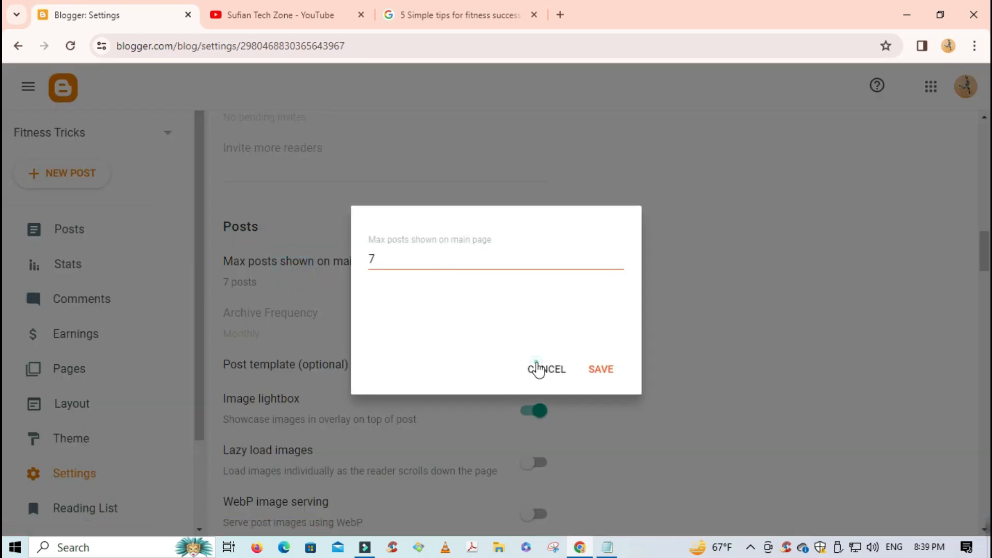
pyautogui.click(545, 367)
pyautogui.scroll(-1, 346, 306)
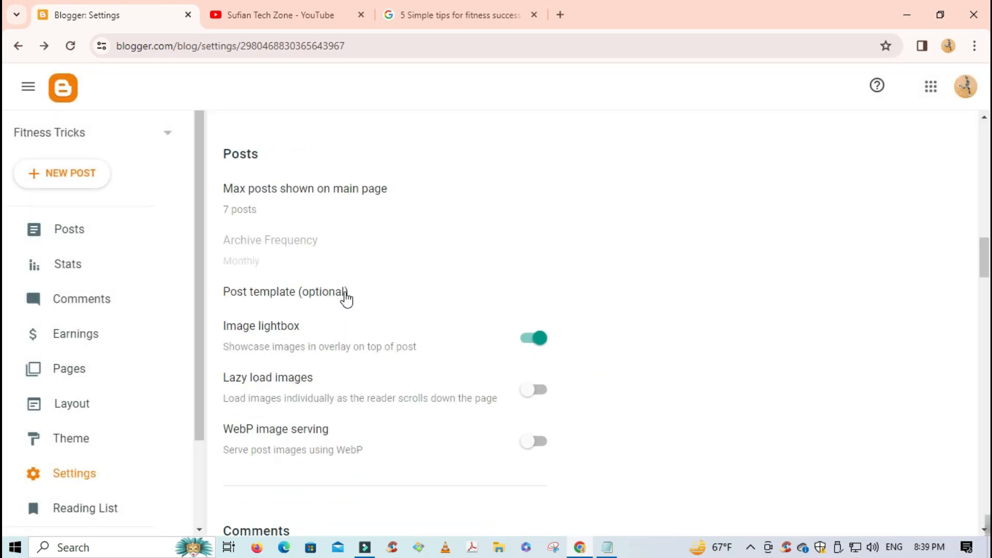
pyautogui.scroll(-3, 345, 296)
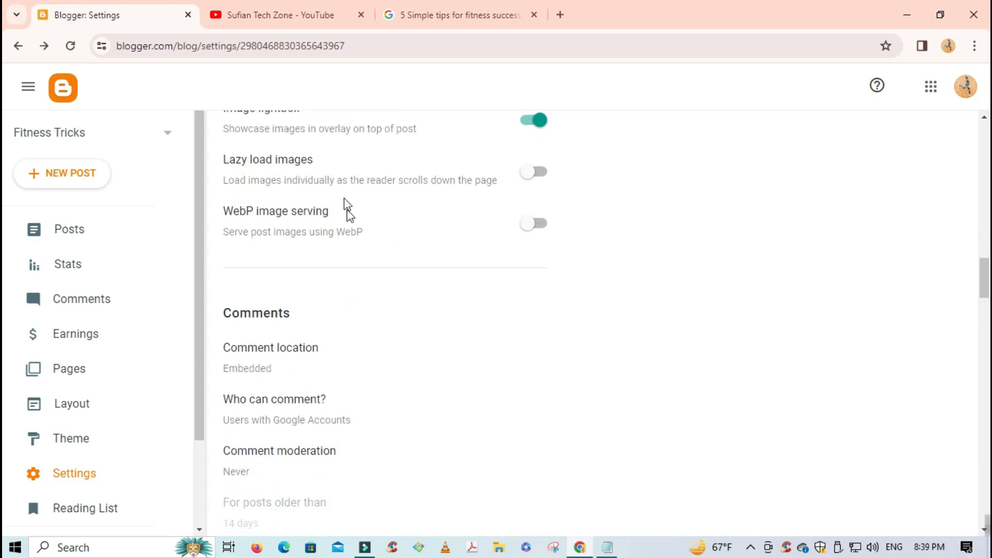
pyautogui.scroll(-2, 327, 232)
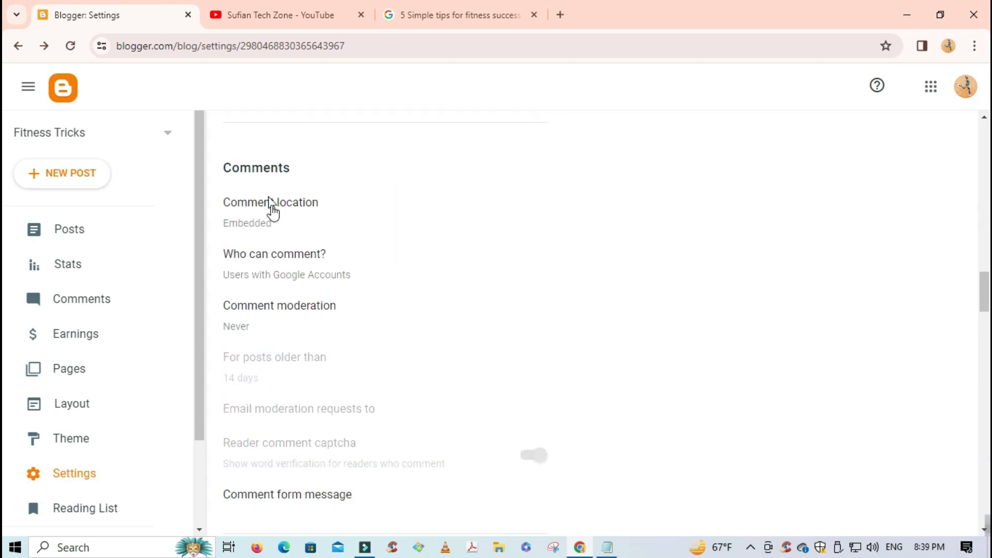
# - Check the comment location, keeping Embedded, and scroll down to Meta tags
pyautogui.click(277, 209)
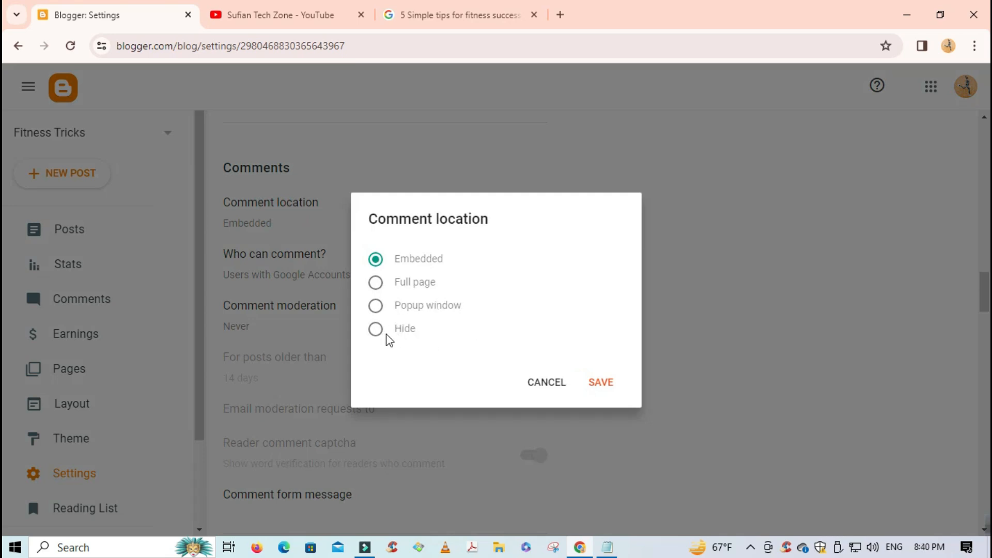
pyautogui.click(541, 389)
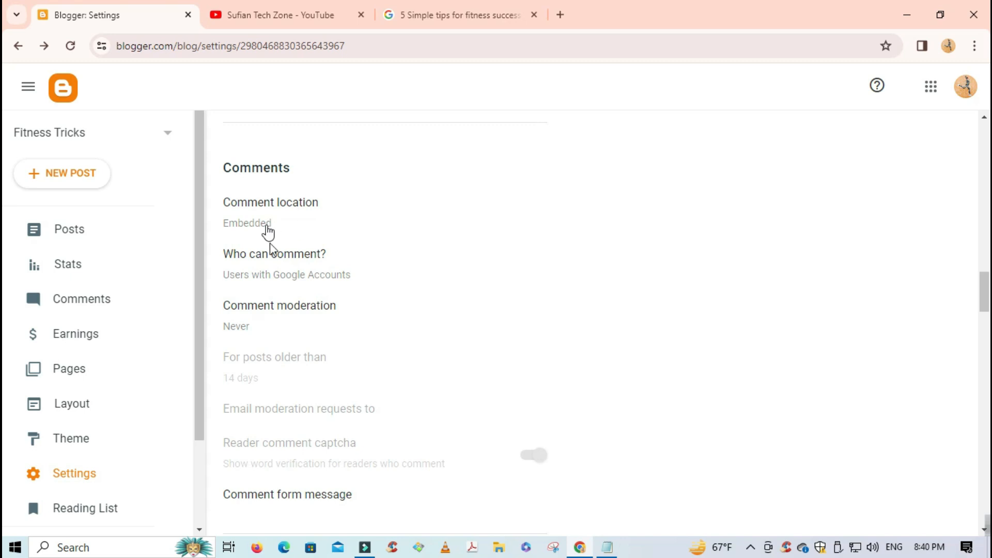
pyautogui.scroll(-2, 329, 247)
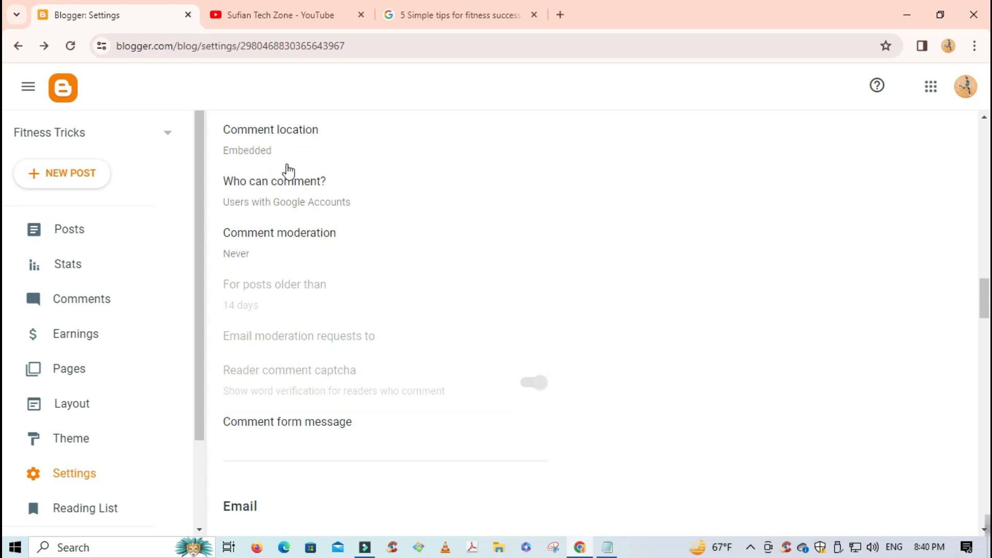
pyautogui.scroll(-5, 279, 228)
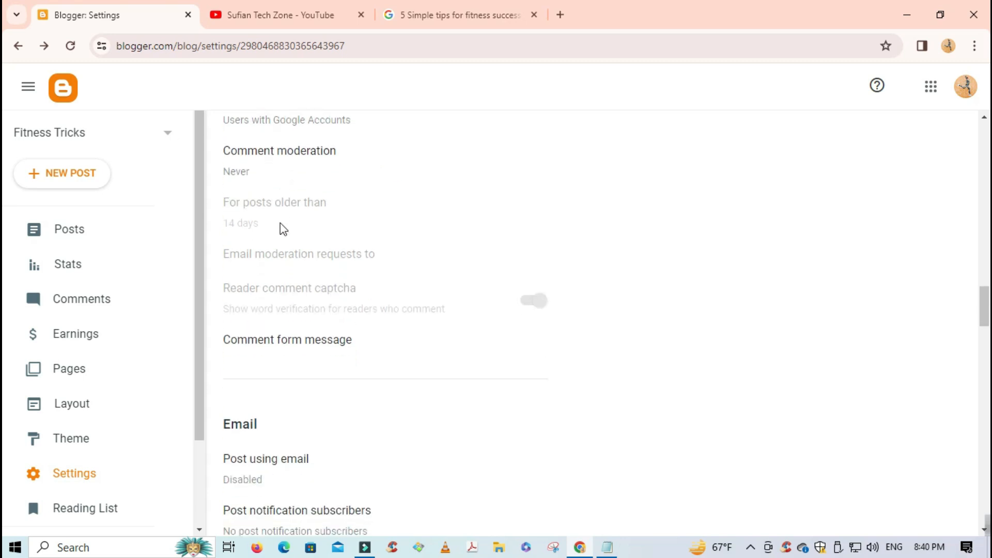
pyautogui.scroll(-3, 320, 261)
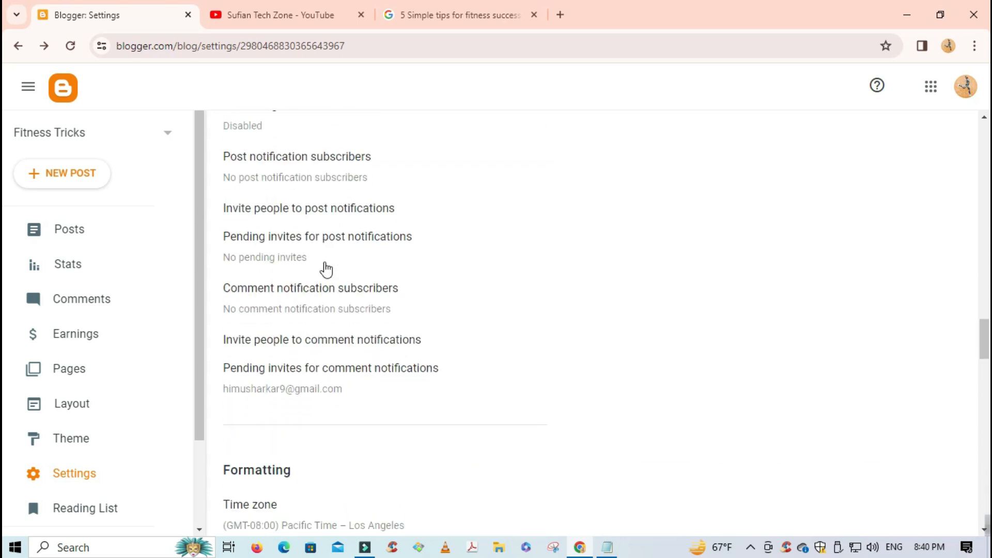
pyautogui.scroll(1, 266, 181)
pyautogui.scroll(-5, 310, 248)
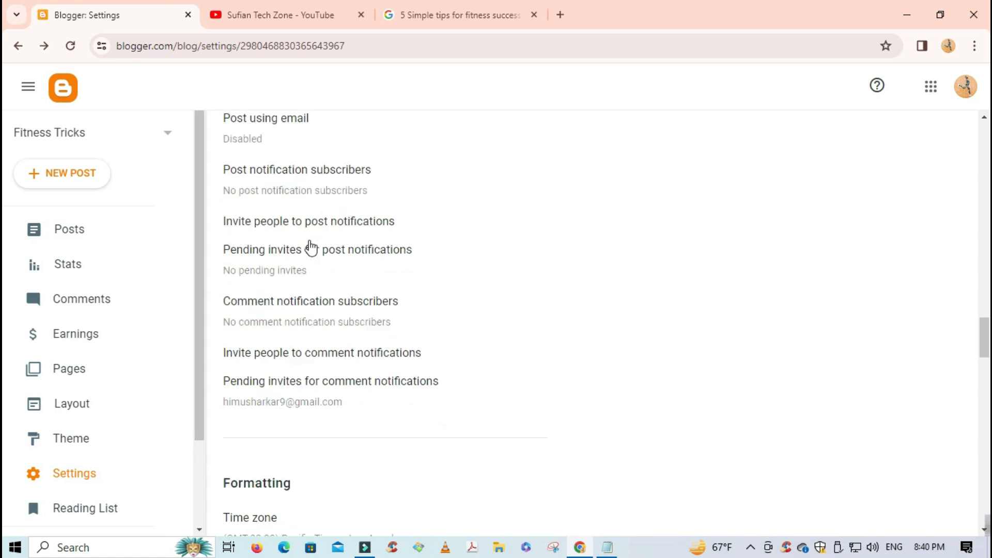
pyautogui.scroll(-1, 310, 279)
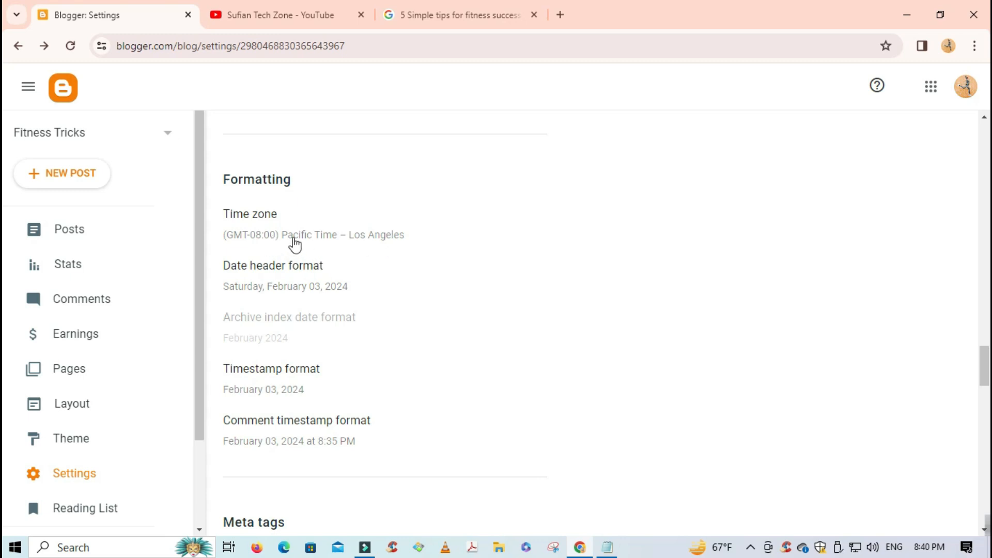
pyautogui.scroll(-7, 295, 241)
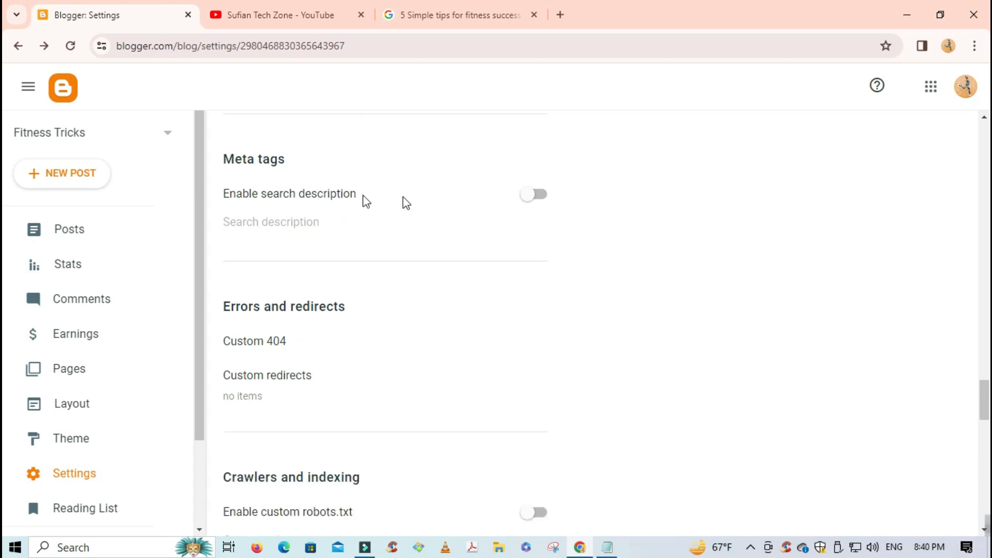
# - Turn on Enable search description and verify the fitness post's editor shows a Search Description field
pyautogui.click(546, 206)
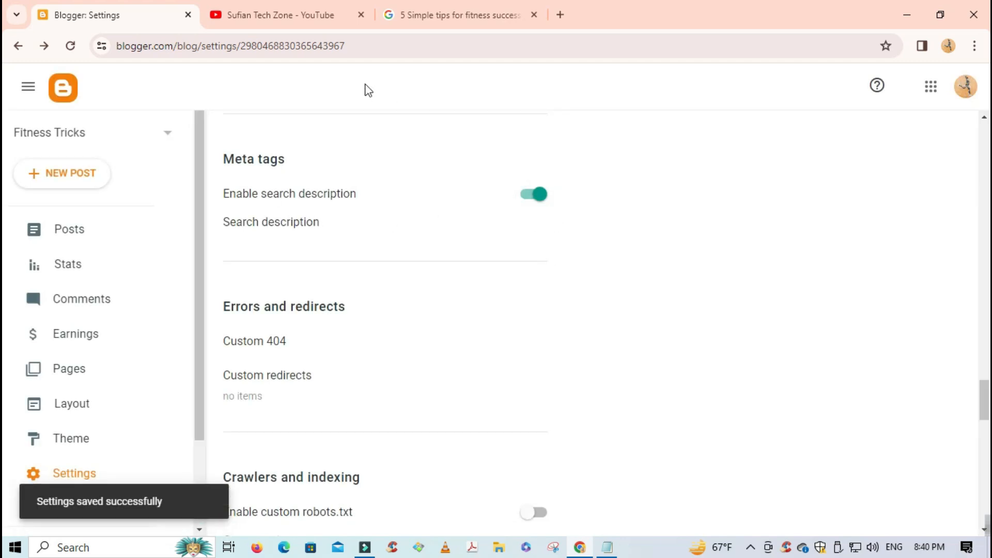
pyautogui.middleClick(63, 89)
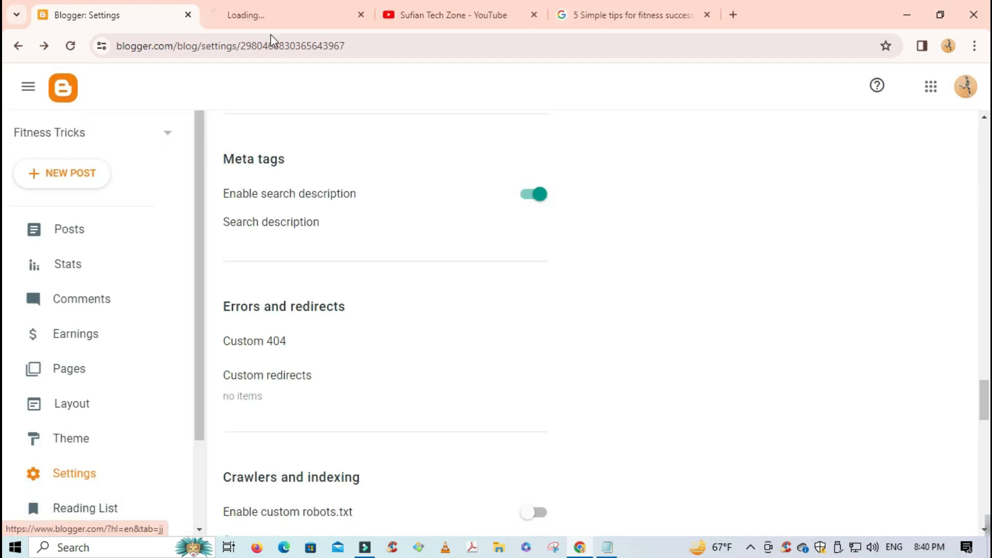
pyautogui.click(261, 20)
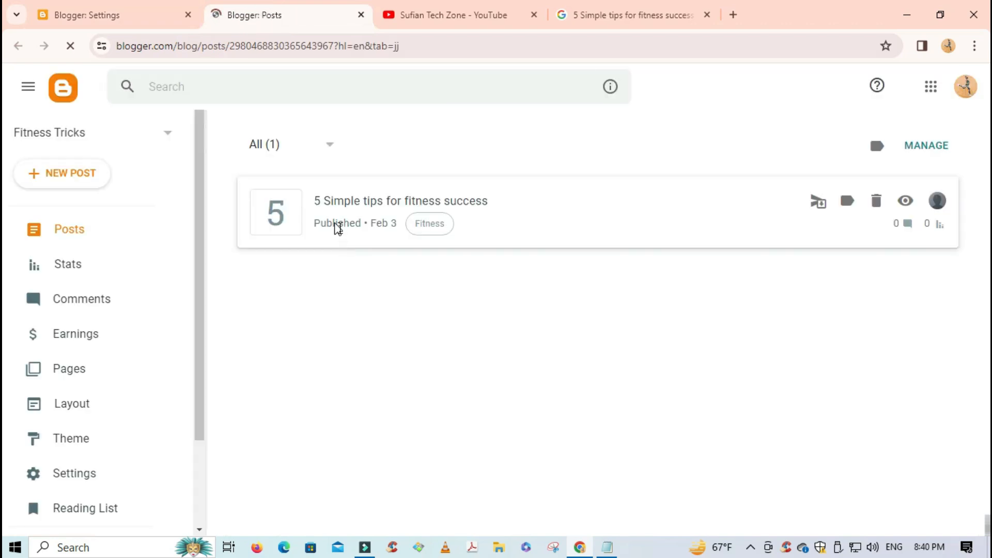
pyautogui.click(498, 203)
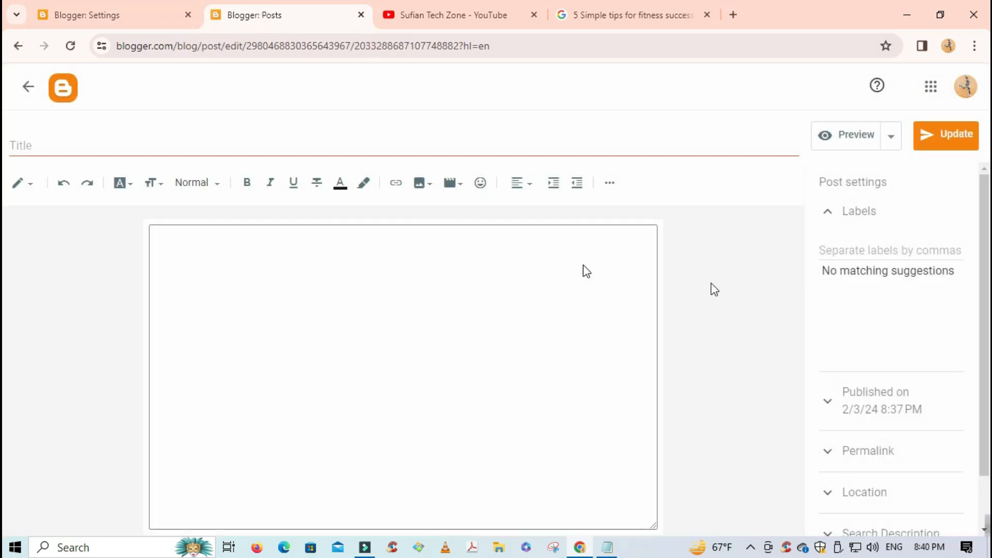
pyautogui.scroll(-1, 904, 361)
pyautogui.click(904, 474)
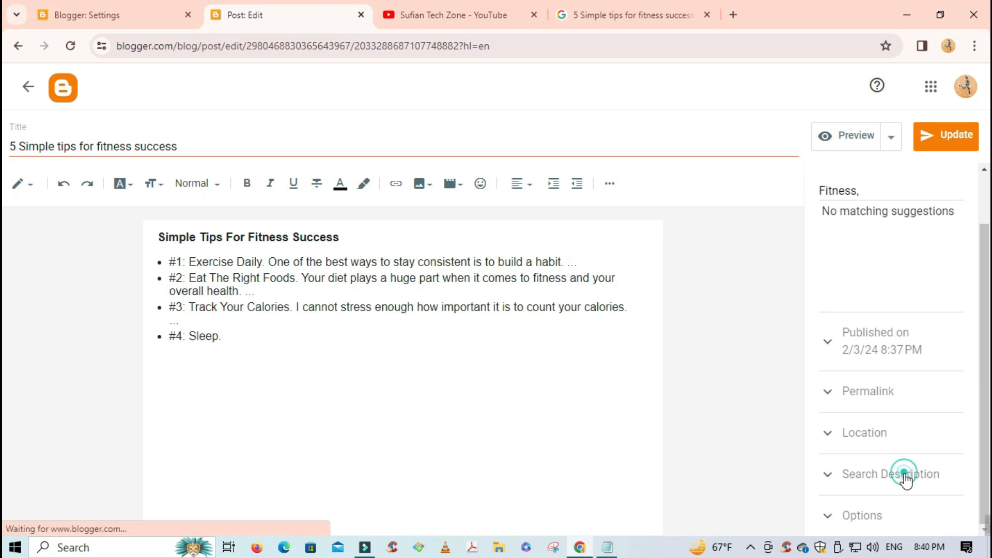
pyautogui.click(885, 447)
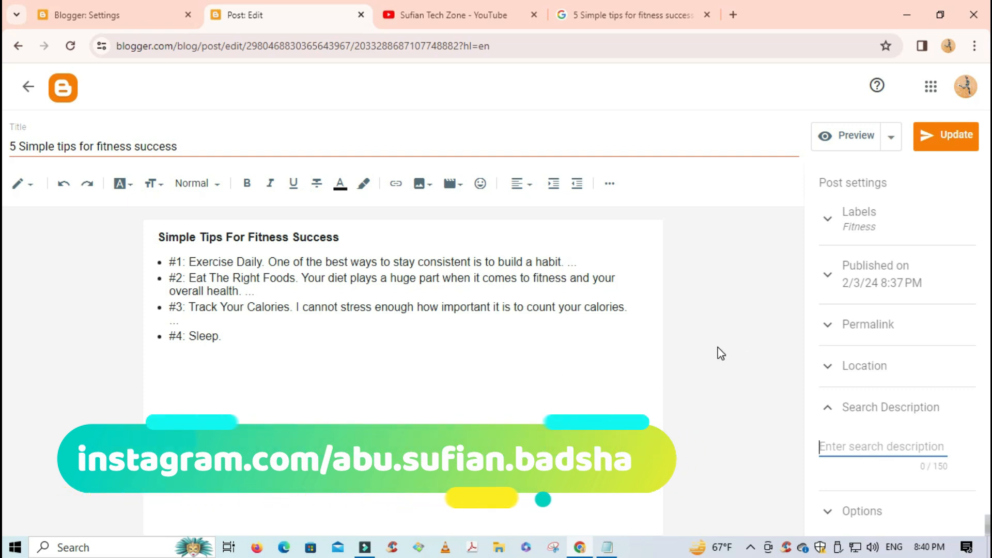
pyautogui.click(29, 88)
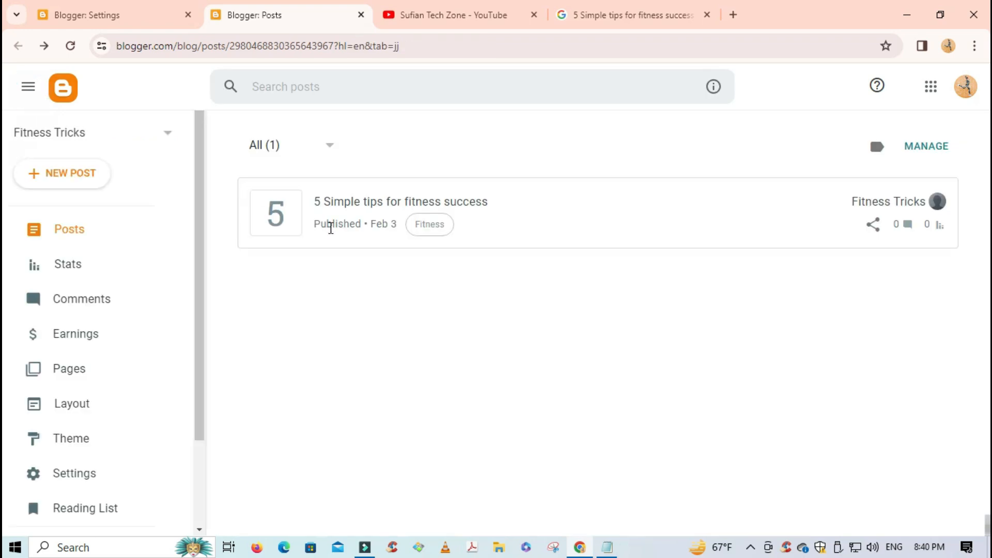
pyautogui.click(122, 16)
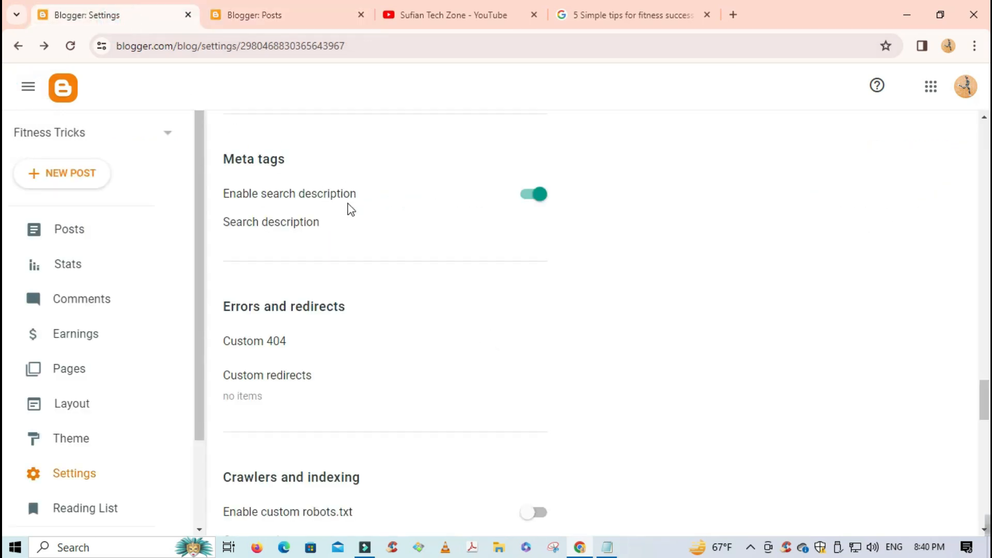
# - Scroll down to the Crawlers and indexing section of the settings
pyautogui.scroll(-1, 346, 268)
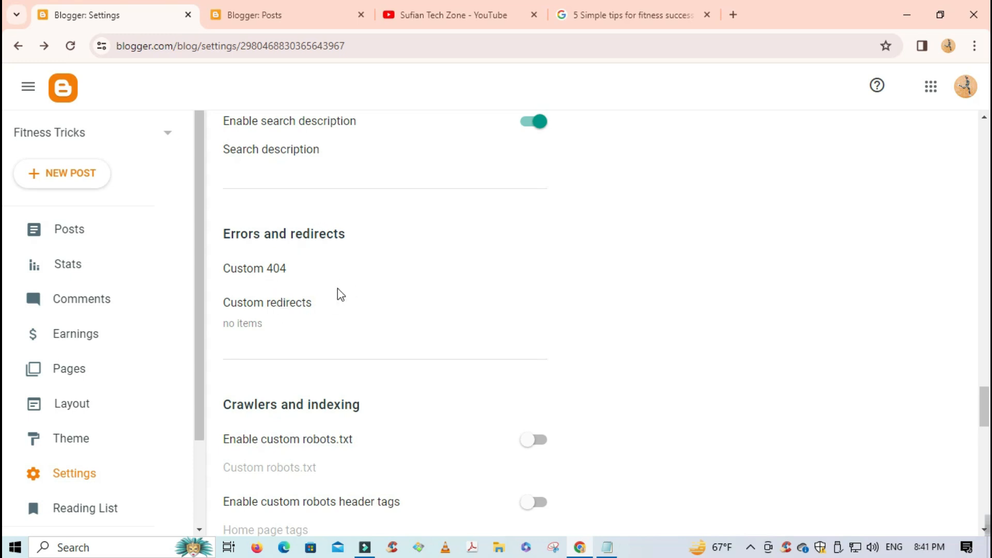
pyautogui.scroll(-2, 306, 310)
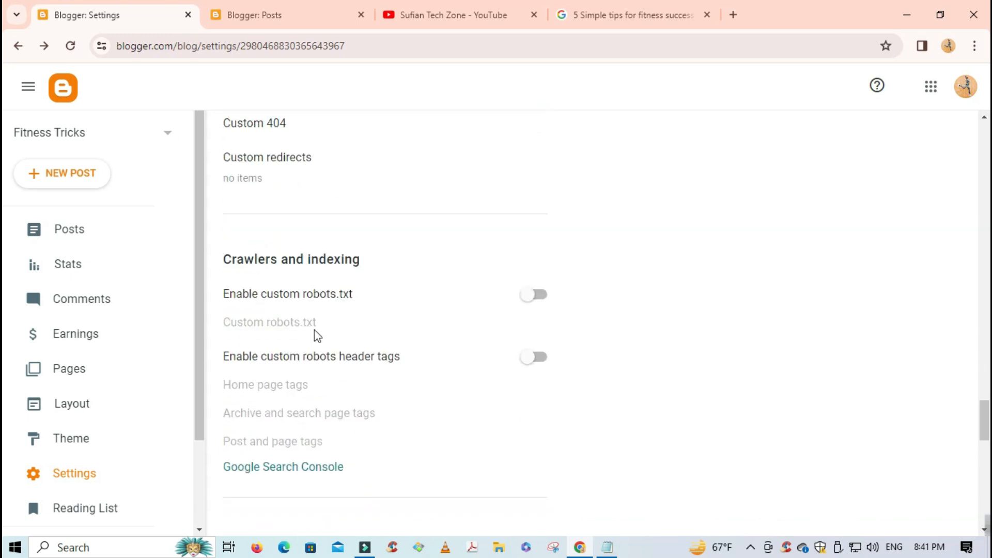
pyautogui.moveTo(226, 257); pyautogui.dragTo(370, 268)
pyautogui.click(272, 259)
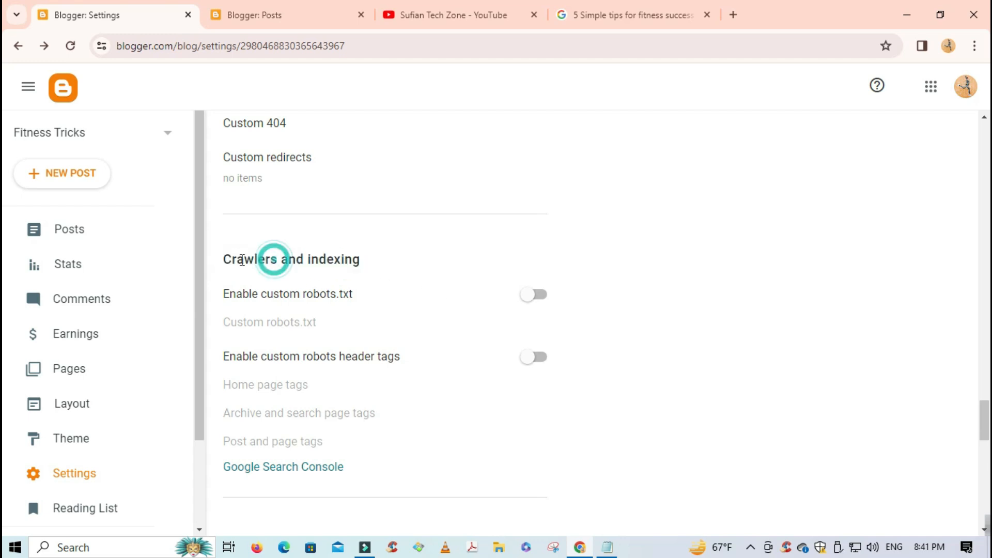
pyautogui.moveTo(224, 259); pyautogui.dragTo(356, 260)
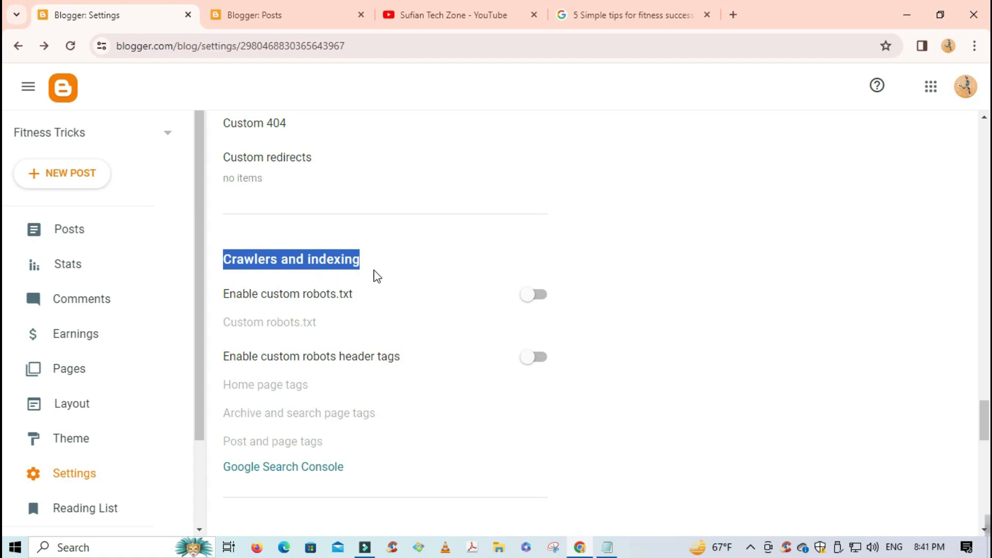
pyautogui.scroll(-1, 377, 277)
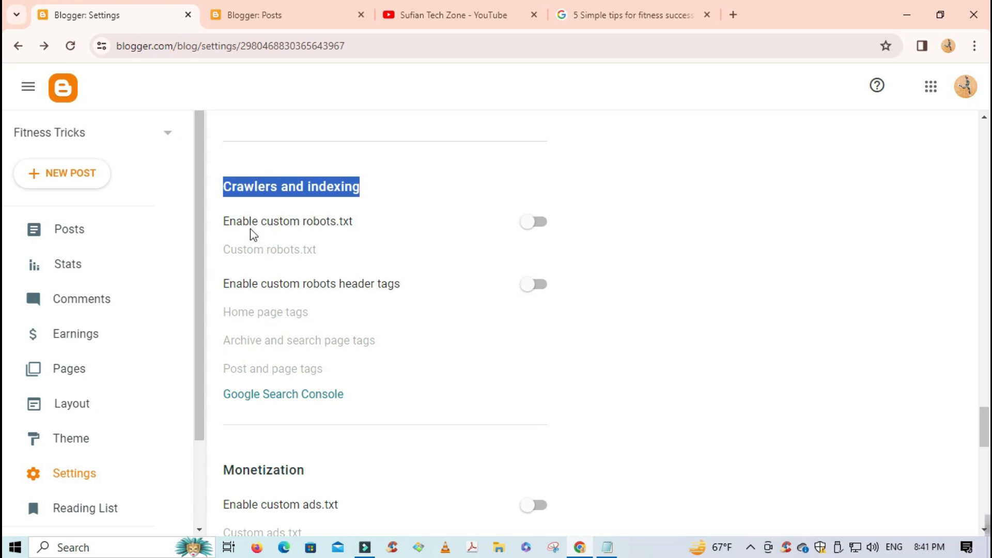
pyautogui.click(317, 221)
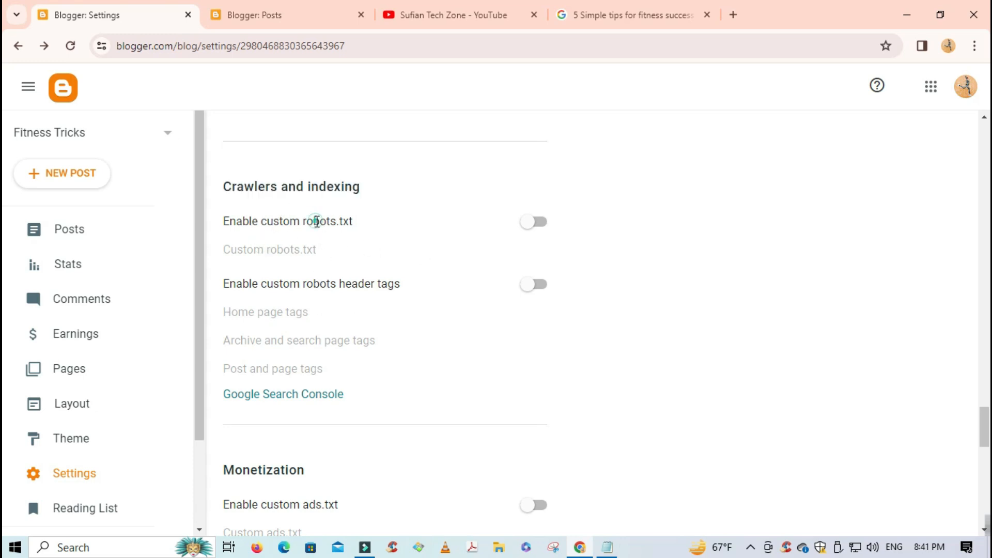
# - Enable custom robots.txt, leaving its content box empty
pyautogui.click(537, 223)
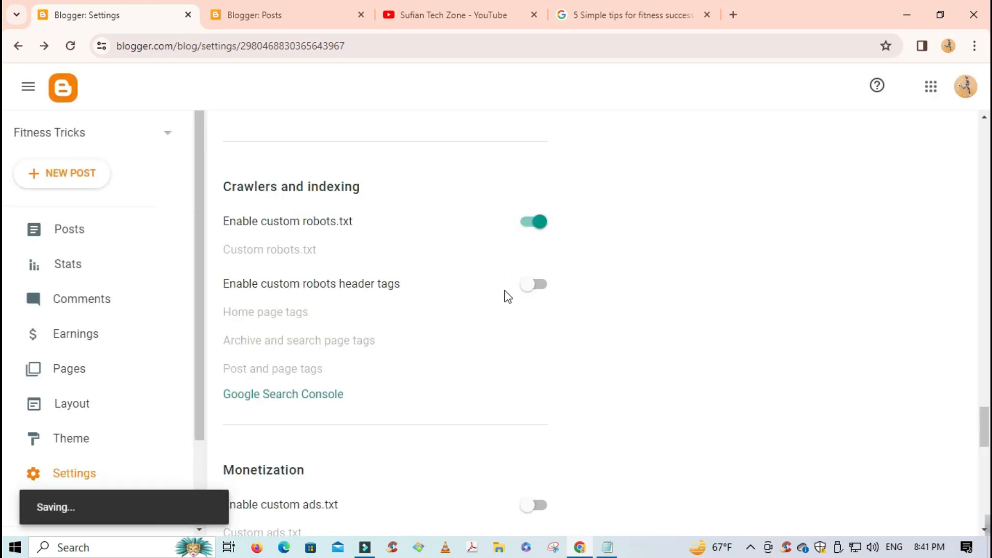
pyautogui.click(290, 252)
pyautogui.click(491, 304)
pyautogui.click(475, 302)
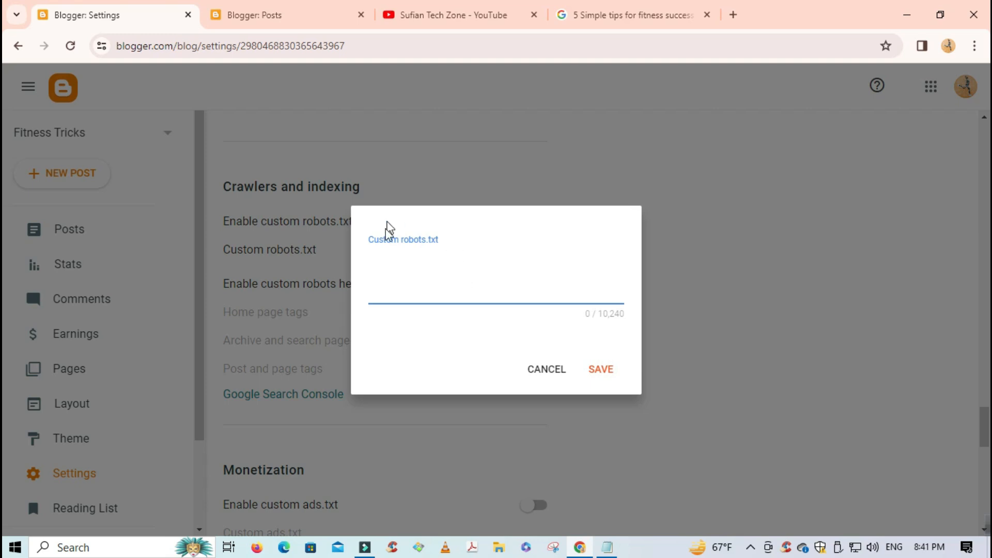
pyautogui.click(547, 369)
pyautogui.click(274, 20)
# - Open the live Fitness Tricks blog, copy its address fitnesstricks2424.blogspot.com, and minimize Chrome
pyautogui.scroll(-2, 114, 310)
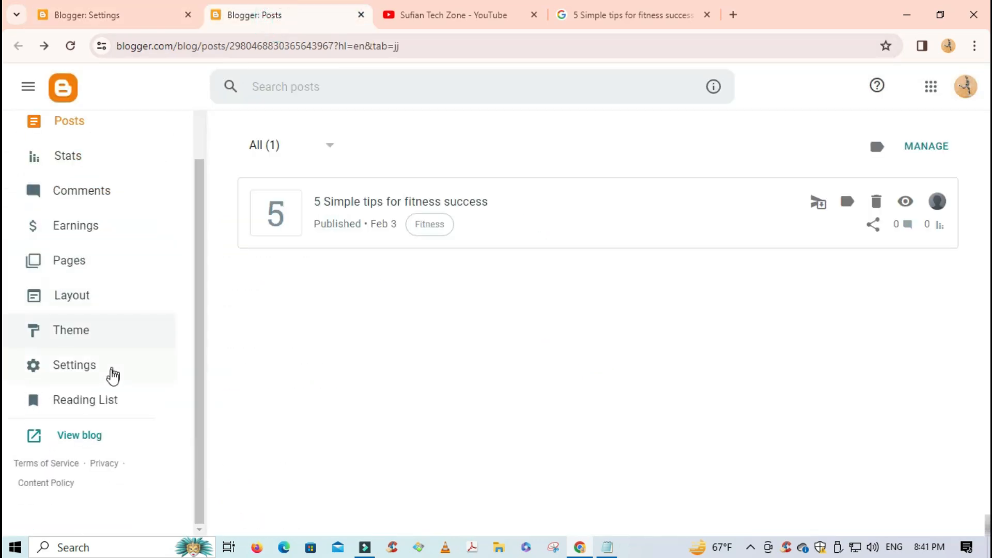
pyautogui.click(96, 435)
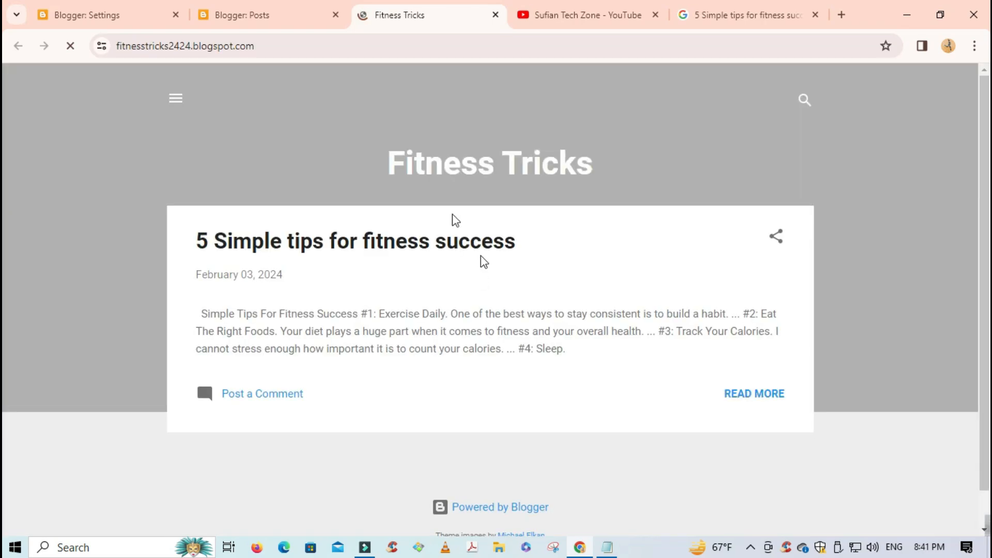
pyautogui.click(259, 41)
pyautogui.click(267, 45)
pyautogui.doubleClick(267, 45)
pyautogui.click(331, 41)
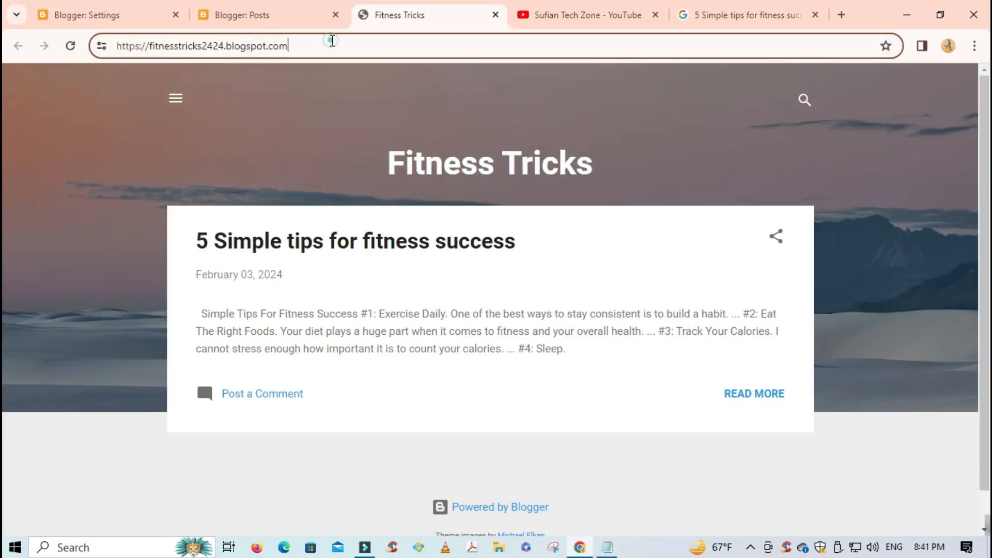
pyautogui.moveTo(349, 44); pyautogui.dragTo(109, 46)
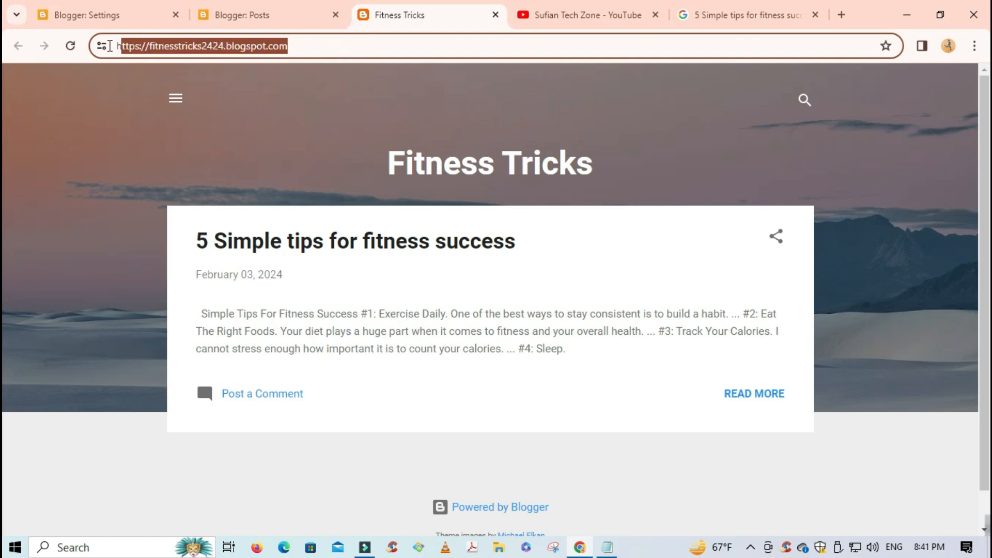
pyautogui.rightClick(155, 51)
pyautogui.click(206, 181)
pyautogui.click(911, 13)
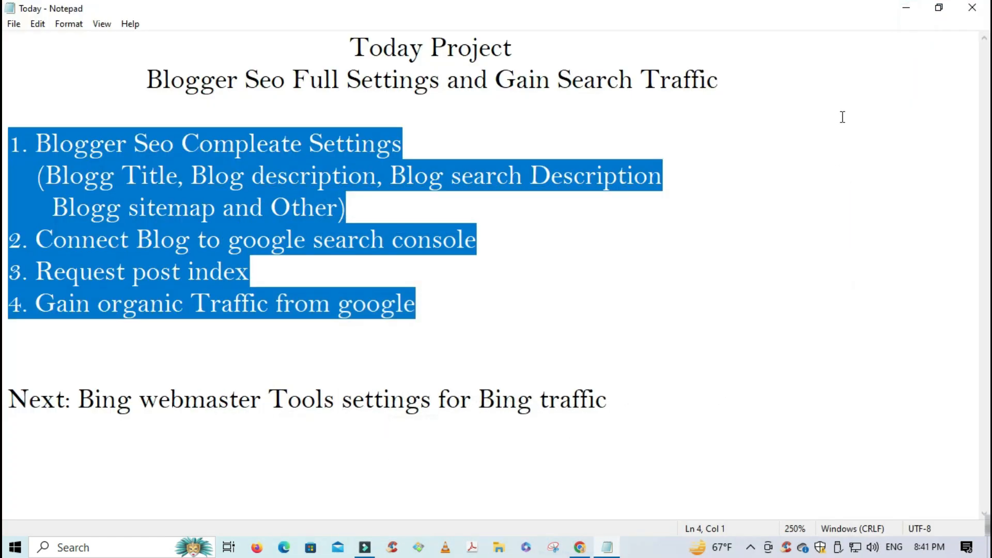
# - In sitemap (2).txt, replace the Sitemap line's old URL with fitnesstricks2424.blogspot.com and save
pyautogui.click(907, 12)
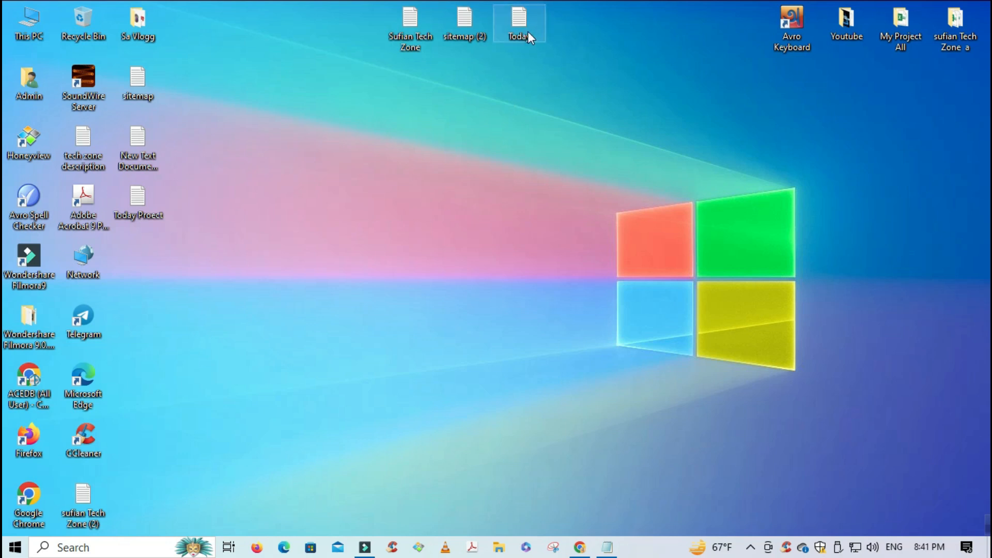
pyautogui.doubleClick(467, 38)
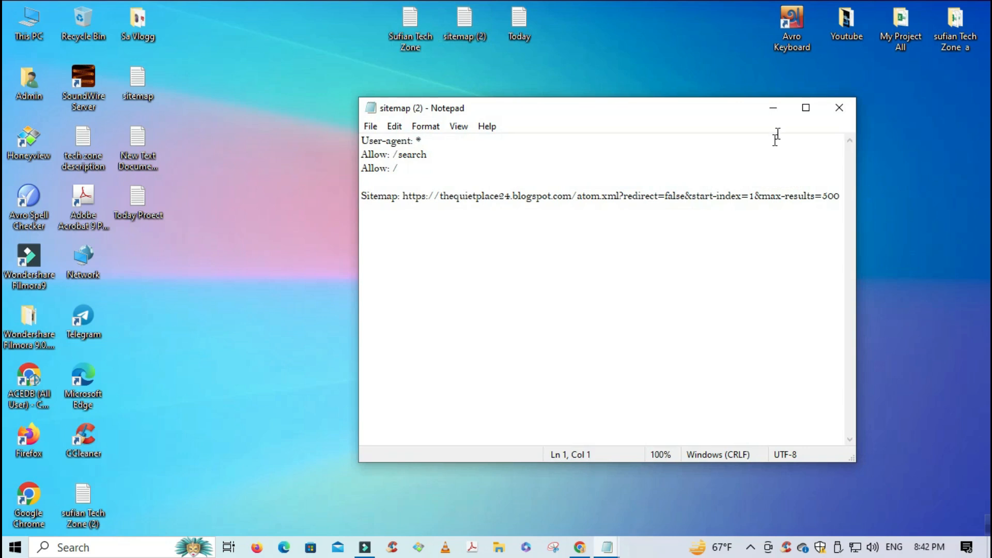
pyautogui.click(805, 108)
pyautogui.keyDown('ctrl'); pyautogui.scroll(7, 513, 249); pyautogui.keyUp('ctrl')
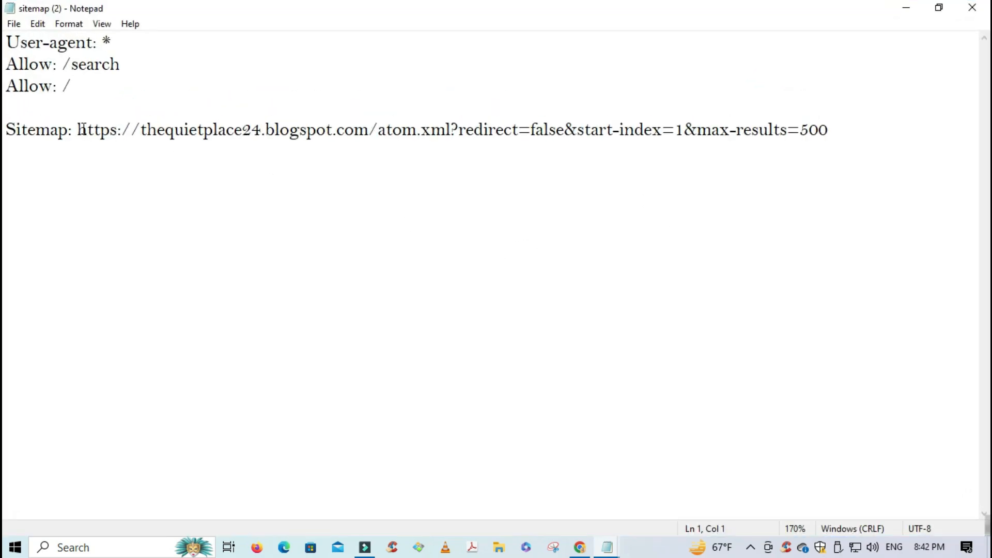
pyautogui.moveTo(81, 129); pyautogui.dragTo(375, 137)
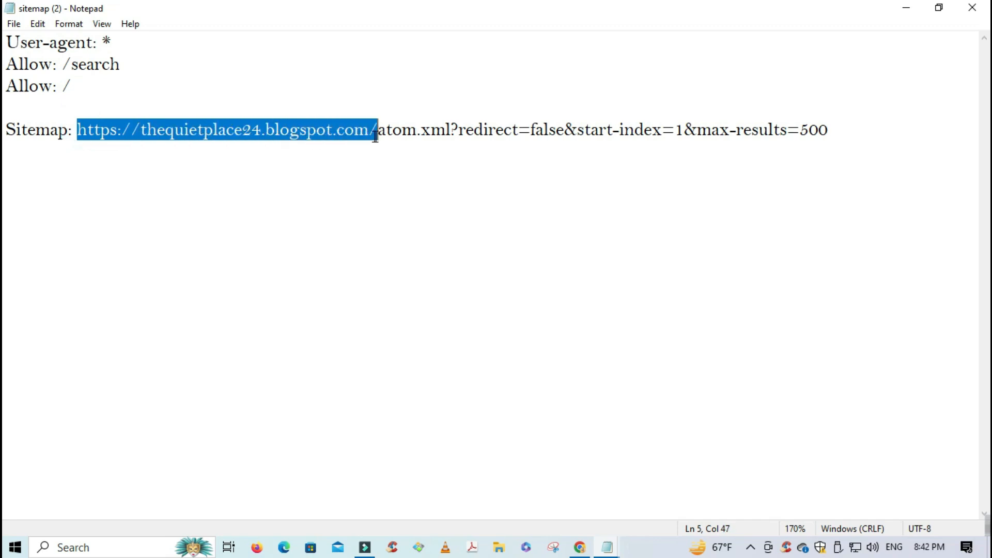
pyautogui.hotkey('ctrl', 'v')
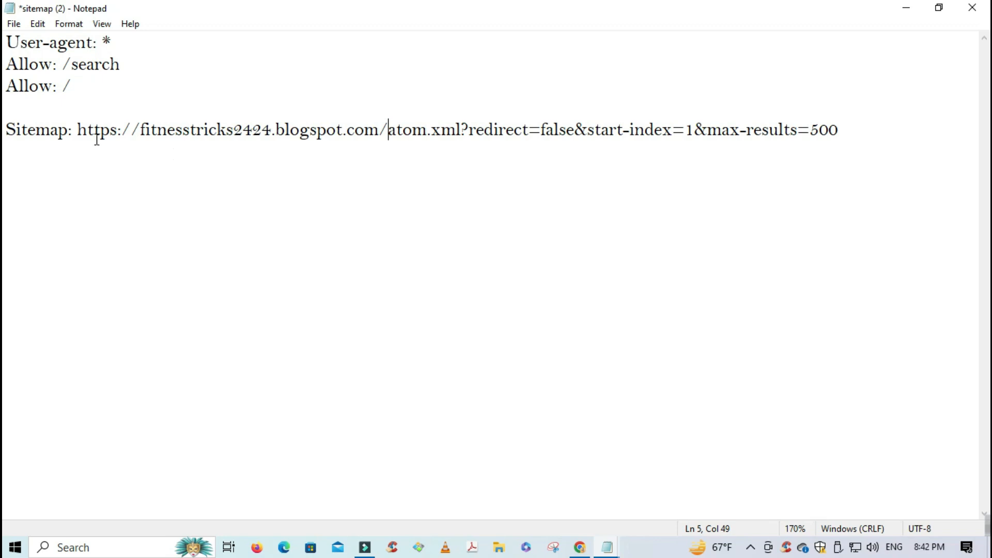
pyautogui.hotkey('ctrl', 's')
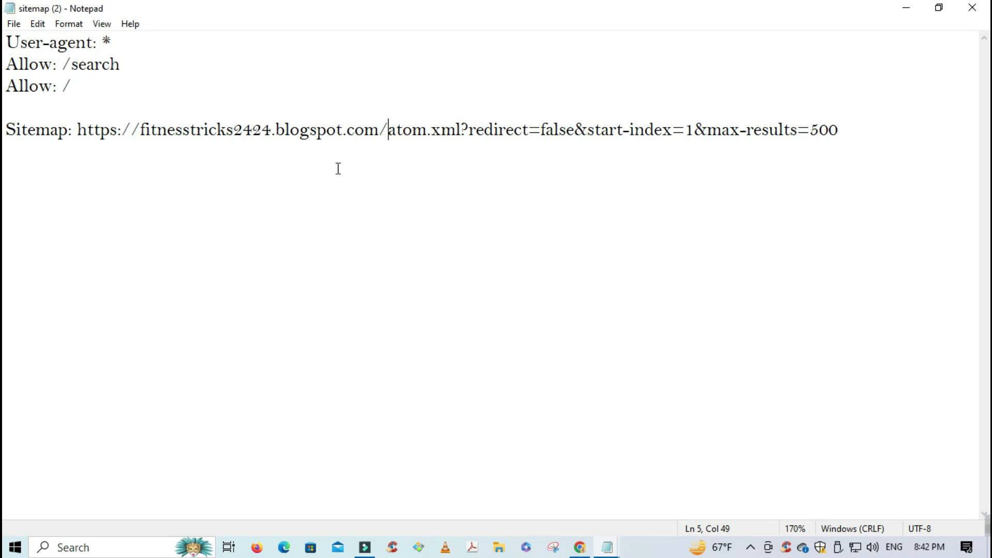
# - Select the User-agent, Allow and Sitemap rules, then return to the live blog
pyautogui.moveTo(7, 40); pyautogui.dragTo(183, 109)
pyautogui.moveTo(306, 122); pyautogui.dragTo(857, 133)
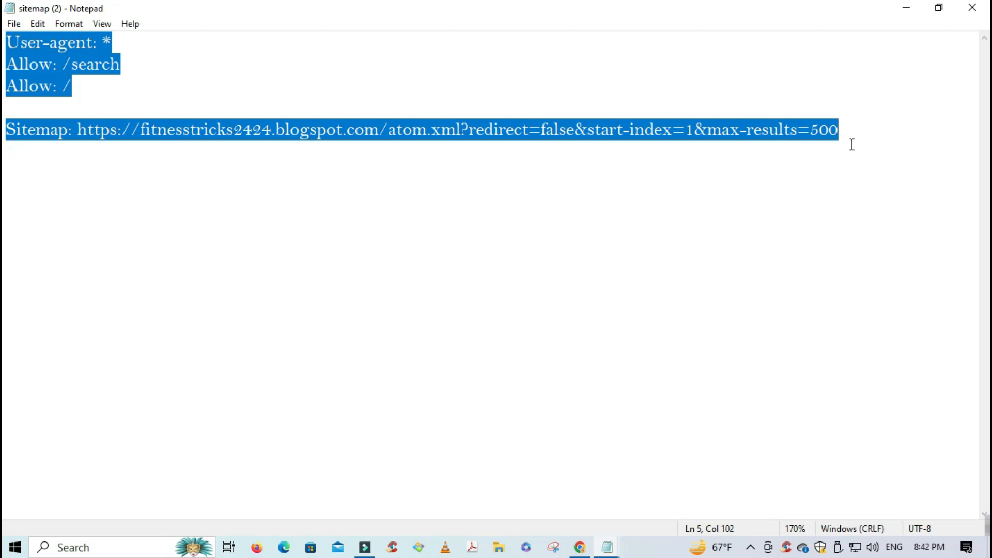
pyautogui.click(907, 9)
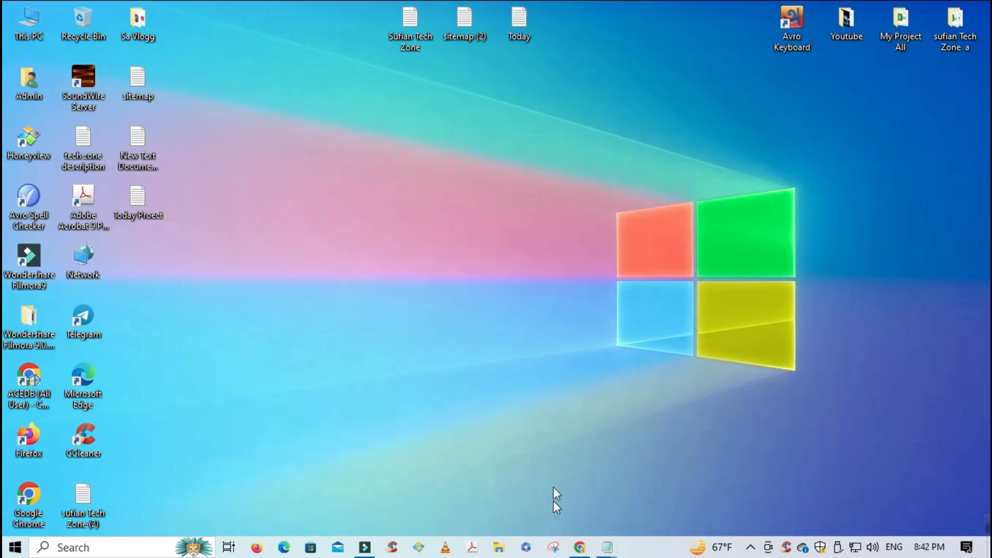
pyautogui.click(580, 549)
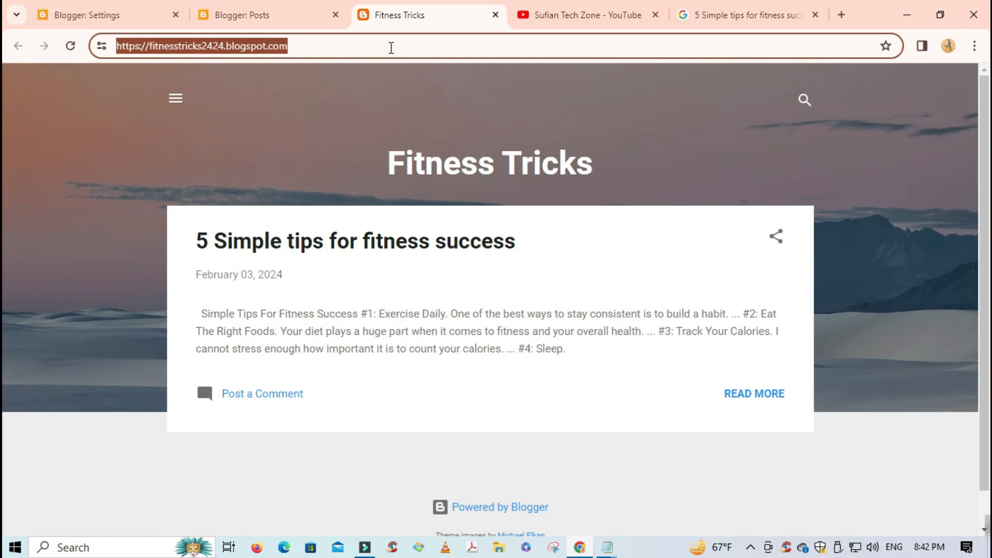
# - Paste the User-agent, Allow and atom.xml Sitemap rules into Blogger's custom robots.txt and save
pyautogui.click(257, 15)
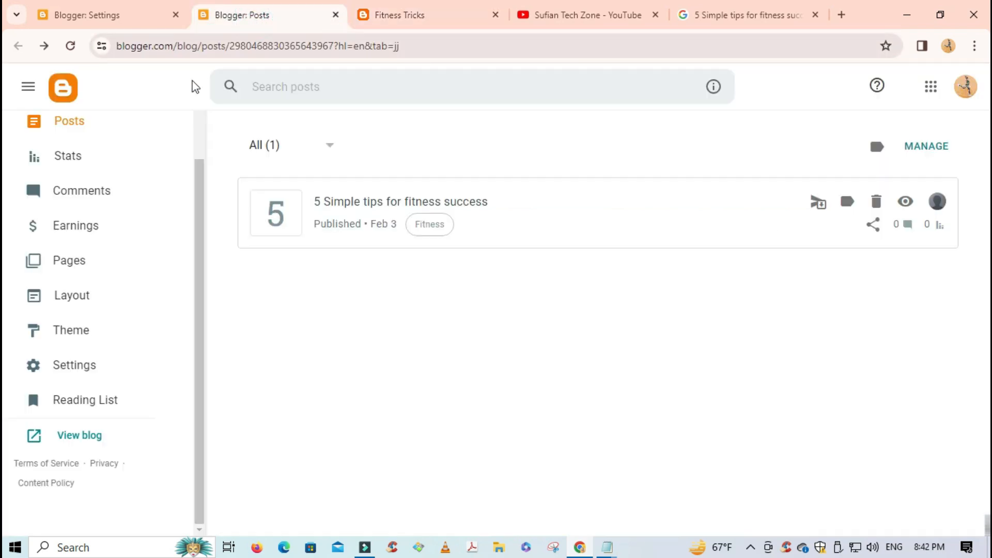
pyautogui.click(123, 17)
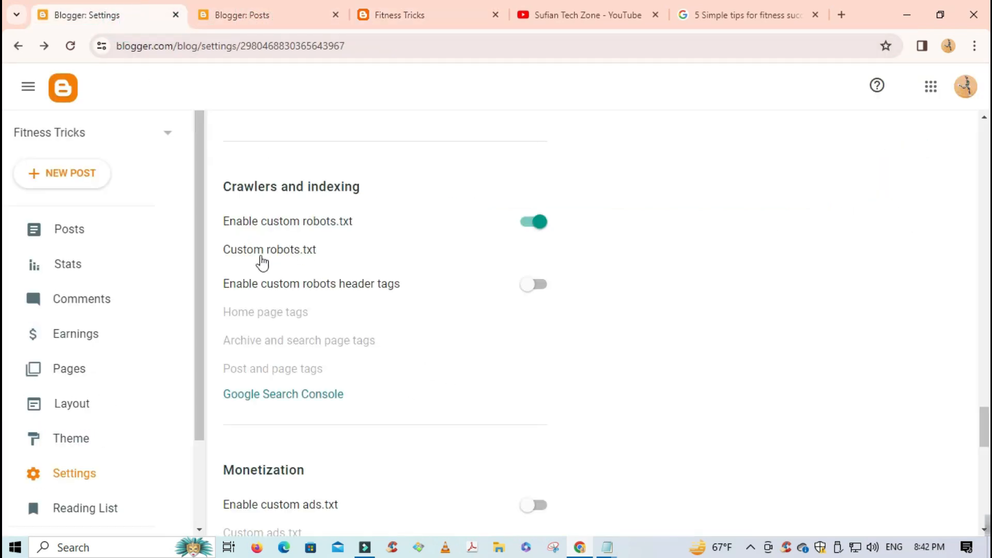
pyautogui.click(294, 252)
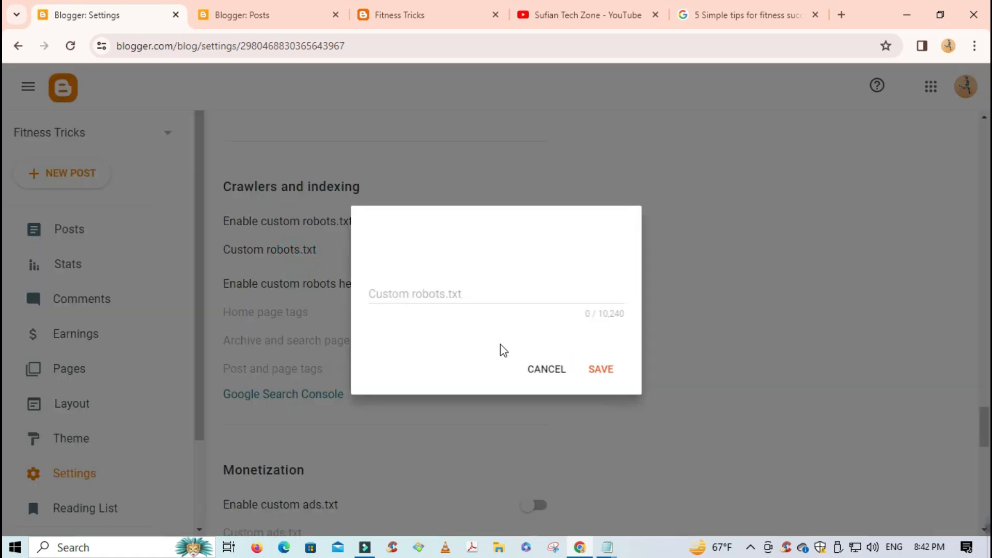
pyautogui.click(459, 294)
pyautogui.hotkey('ctrl', 'v')
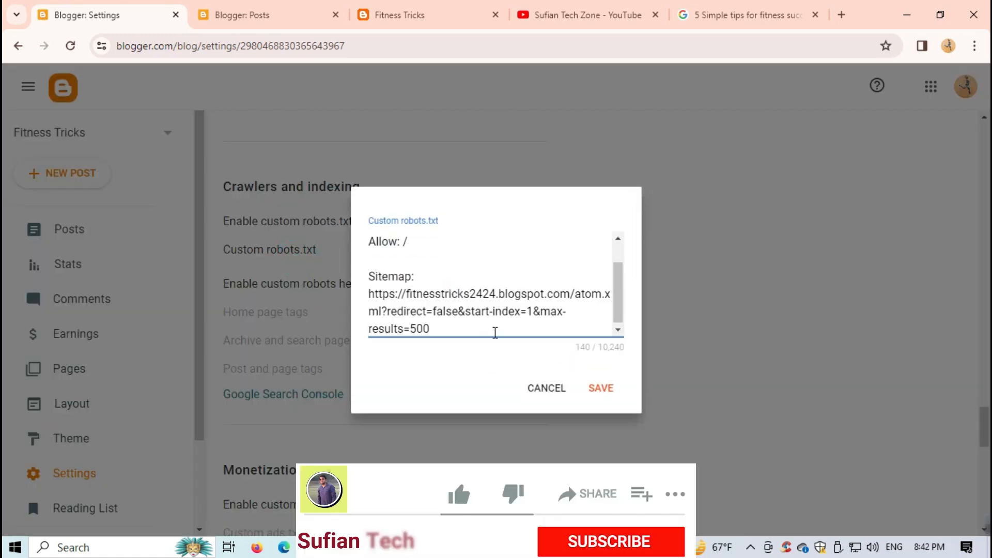
pyautogui.click(601, 390)
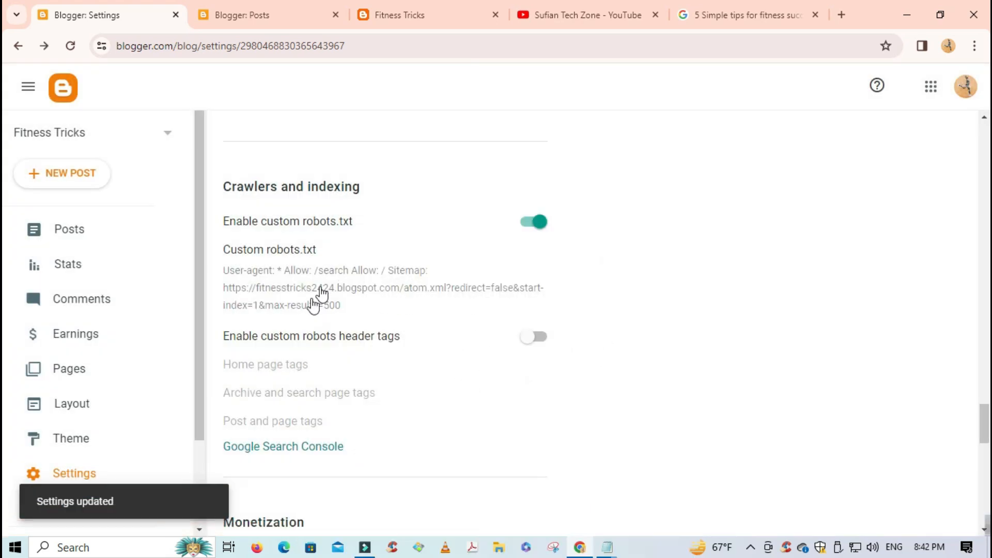
pyautogui.scroll(-1, 377, 356)
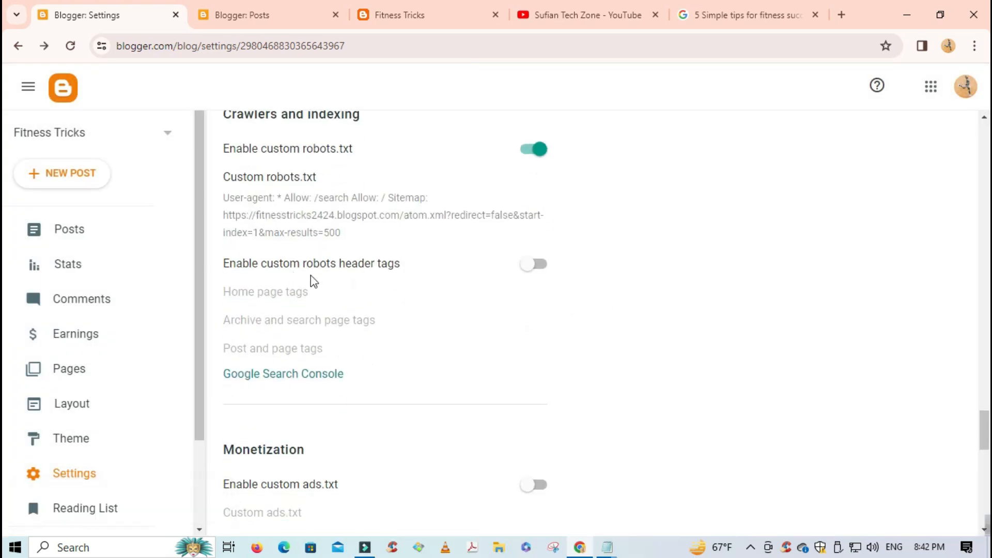
# - Enable custom robots header tags and set the home page tags to all and noodp
pyautogui.click(534, 265)
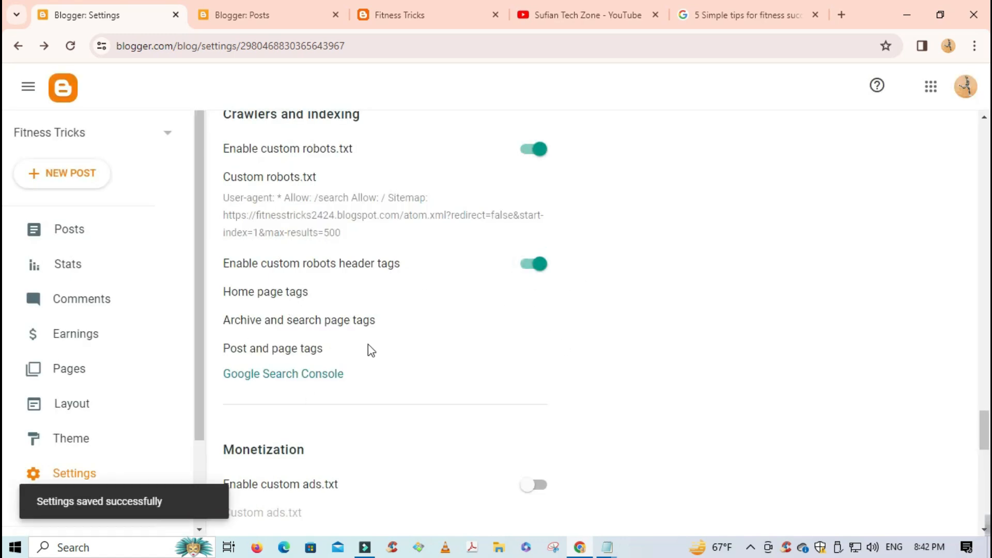
pyautogui.scroll(-1, 297, 260)
pyautogui.click(280, 227)
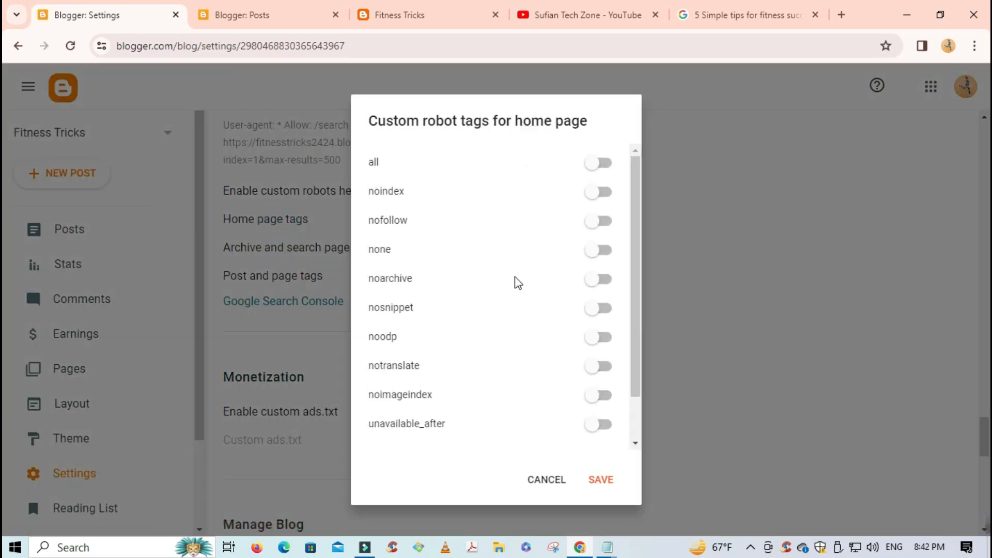
pyautogui.click(606, 165)
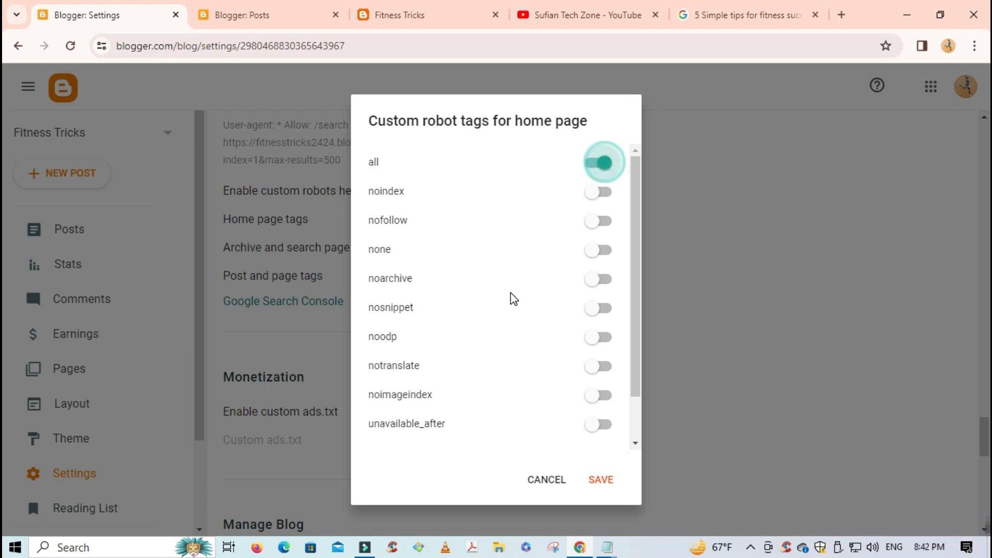
pyautogui.click(606, 340)
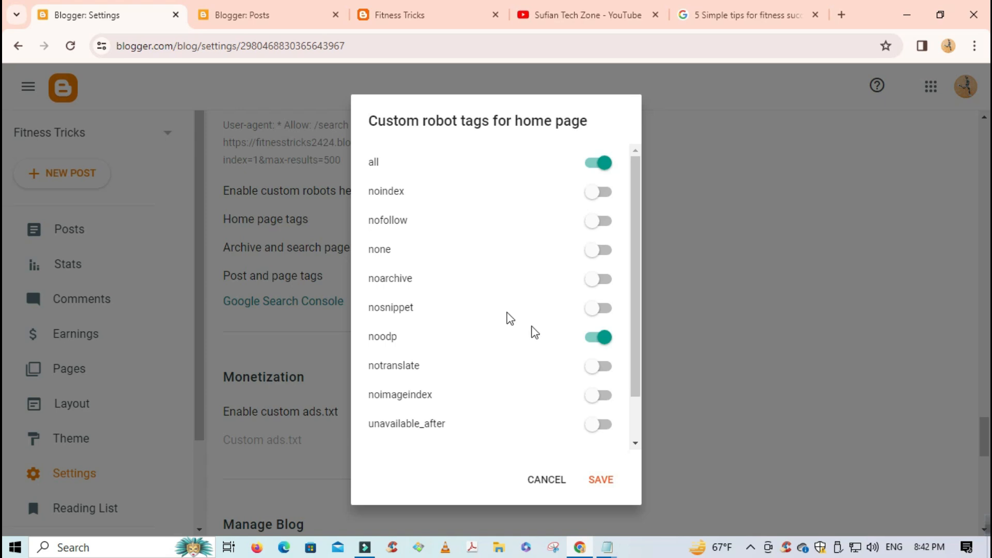
pyautogui.click(609, 483)
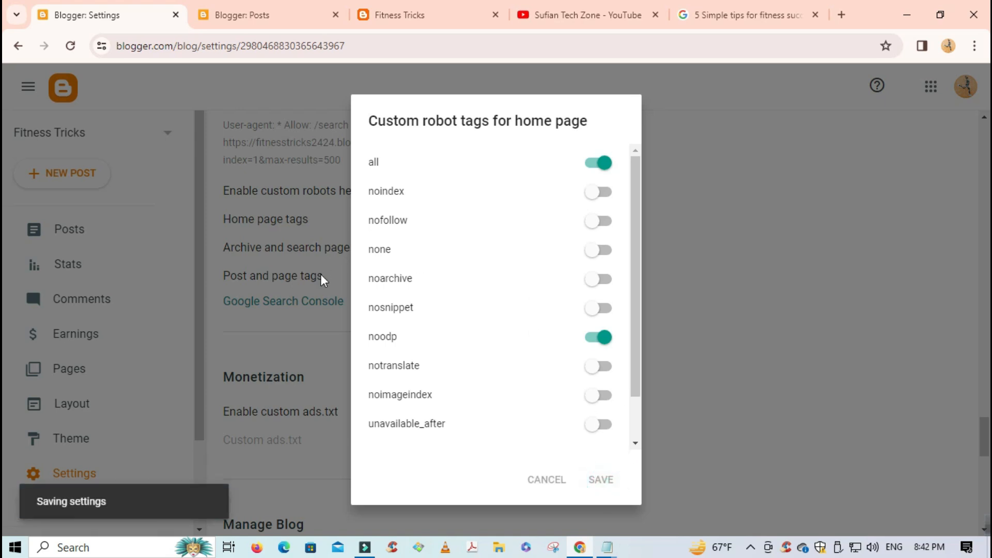
# - Tag archive and search pages with noindex and noodp
pyautogui.click(318, 249)
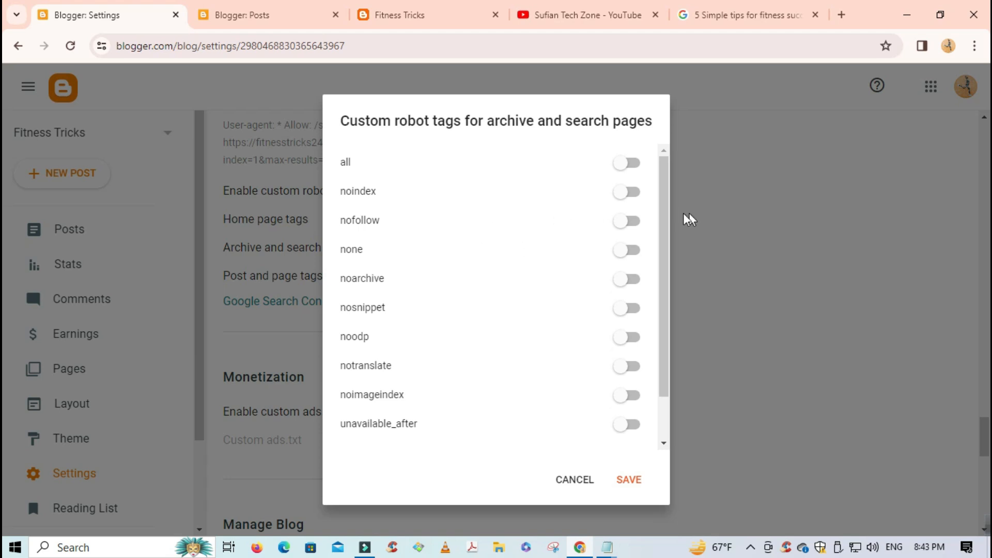
pyautogui.click(634, 198)
pyautogui.click(626, 342)
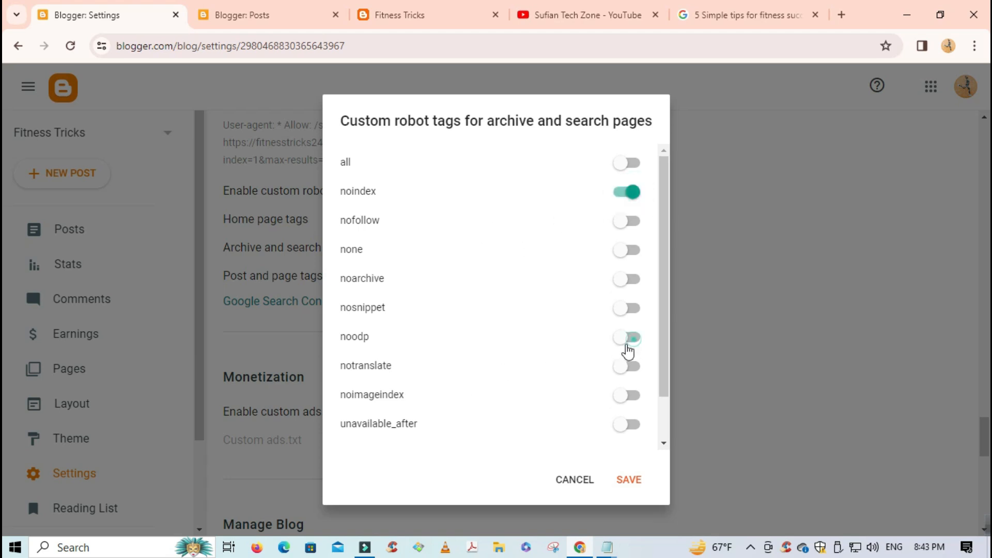
pyautogui.click(634, 483)
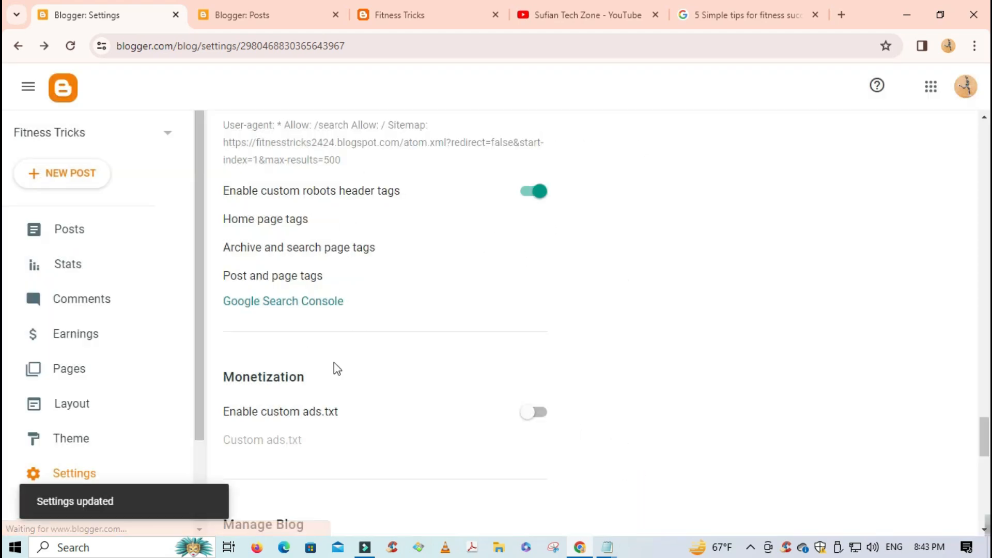
# - Tag posts and pages with all and noodp
pyautogui.click(286, 277)
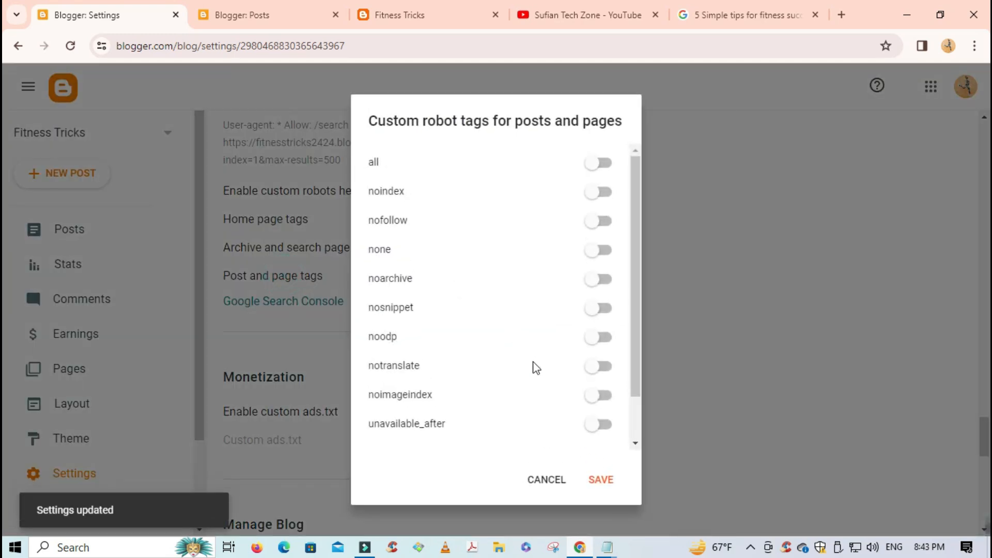
pyautogui.click(604, 164)
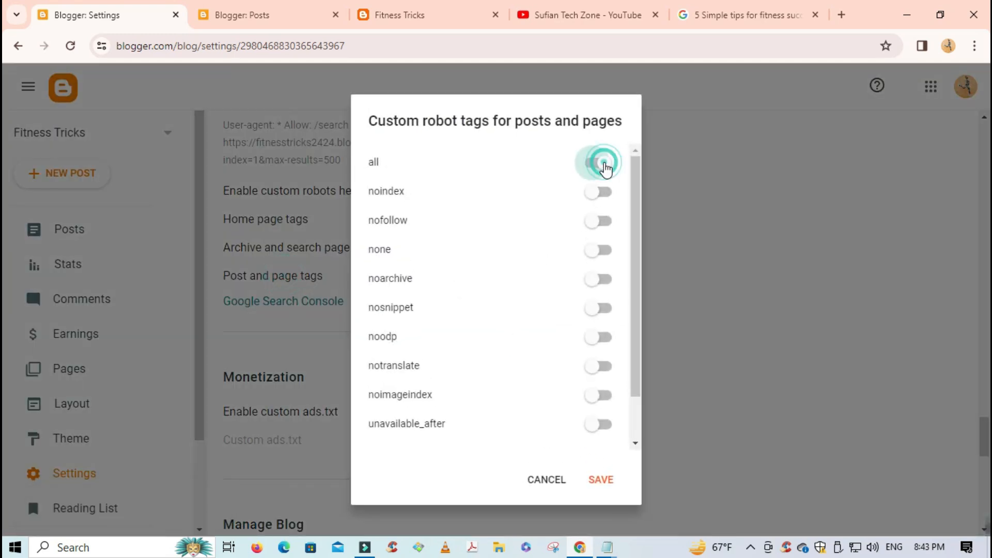
pyautogui.click(605, 341)
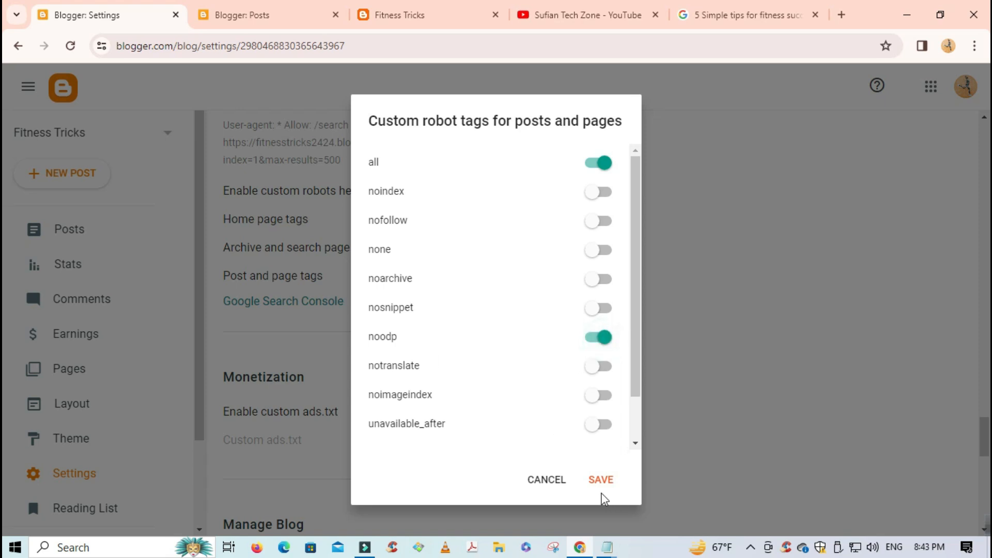
pyautogui.click(600, 480)
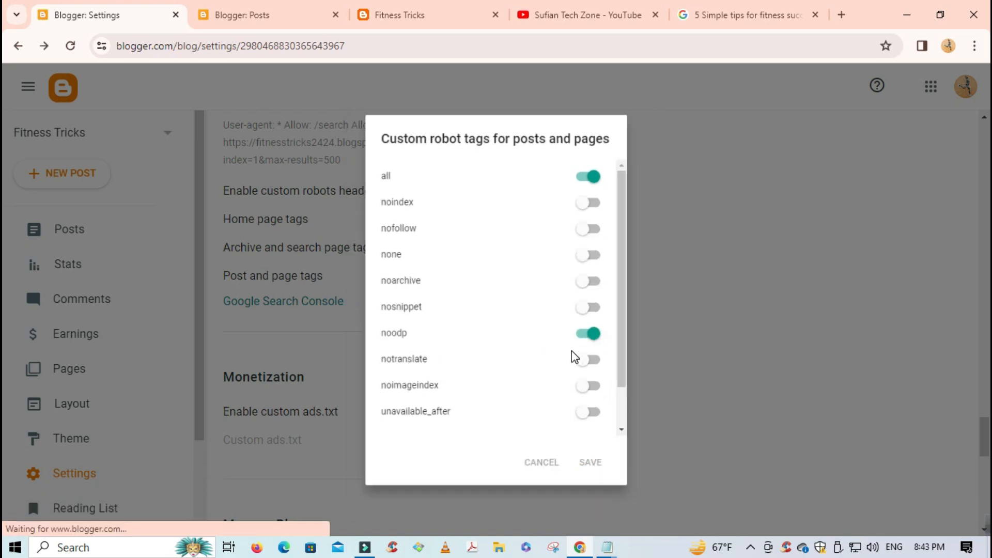
pyautogui.scroll(-3, 567, 345)
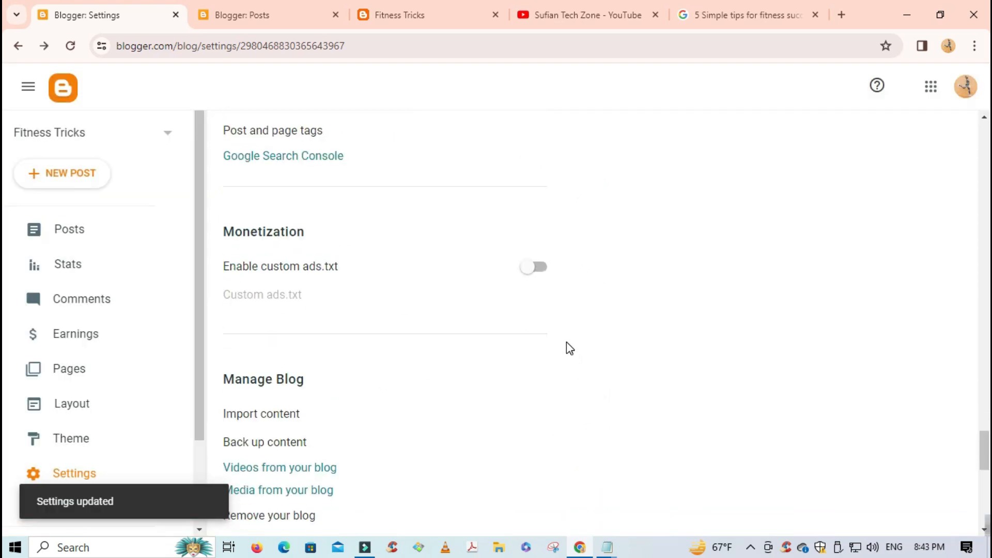
pyautogui.scroll(1, 567, 345)
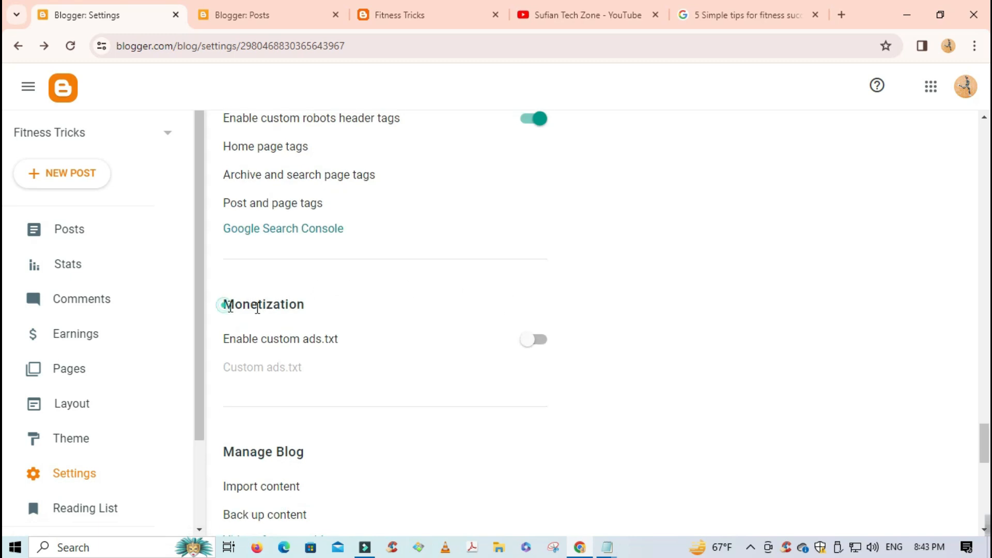
pyautogui.moveTo(257, 309); pyautogui.dragTo(336, 314)
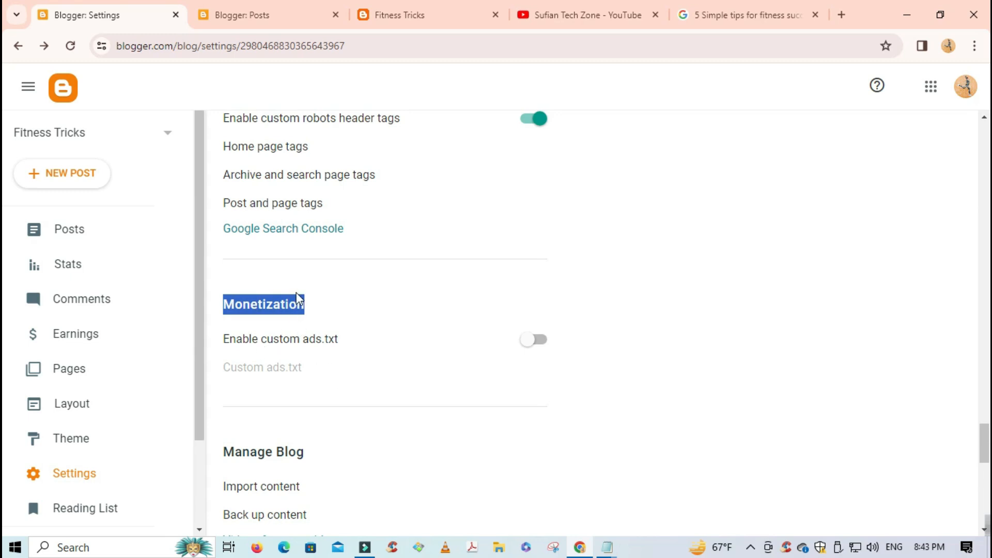
pyautogui.click(270, 303)
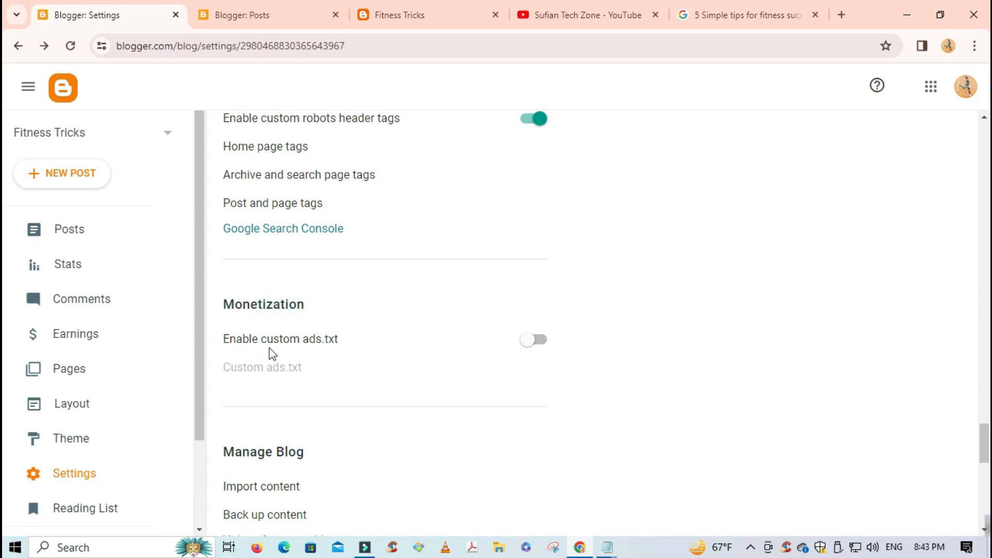
pyautogui.scroll(-5, 323, 346)
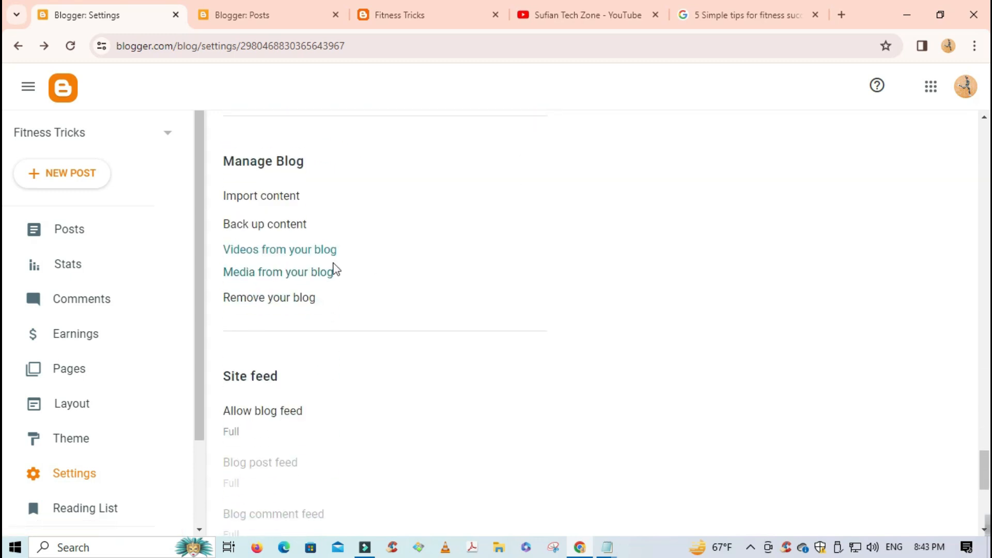
pyautogui.scroll(-8, 332, 271)
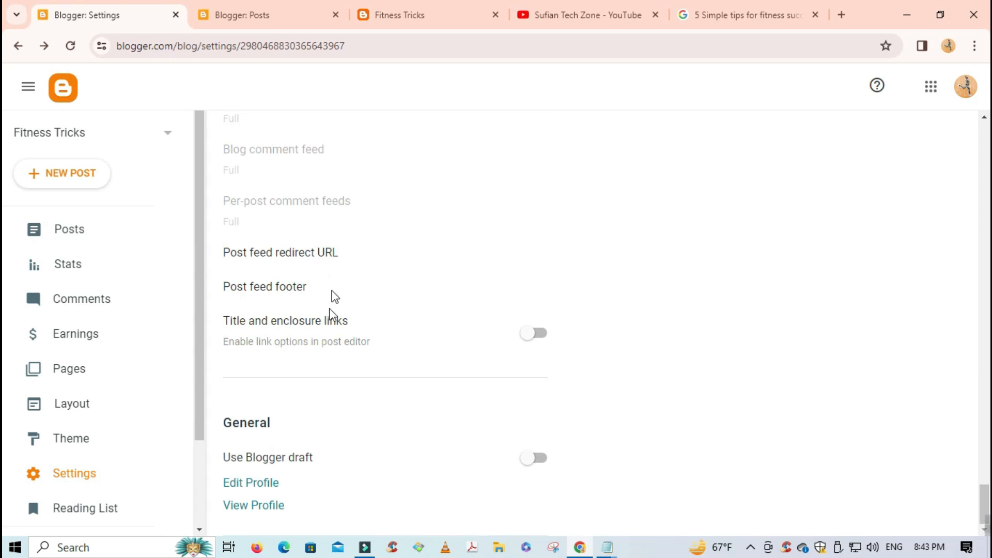
pyautogui.scroll(20, 361, 490)
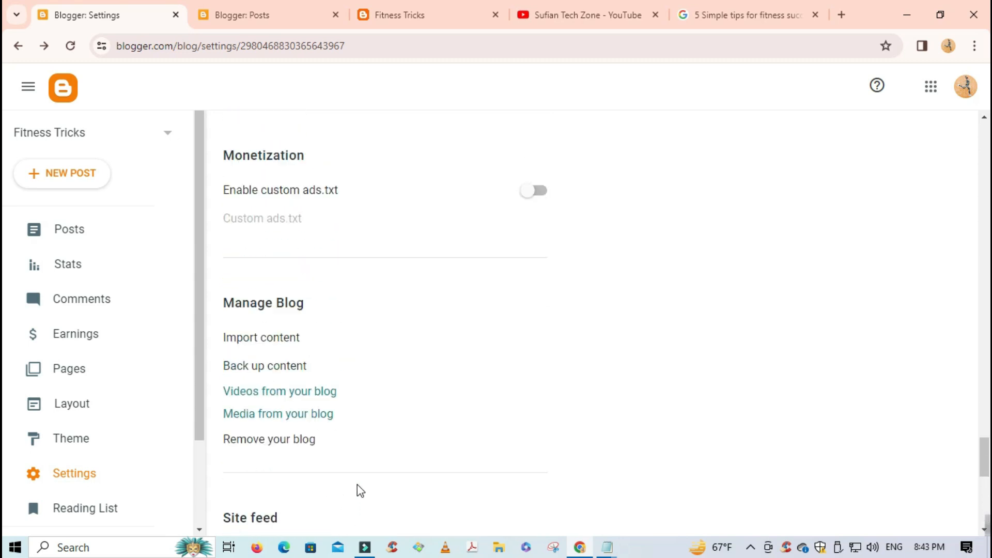
pyautogui.scroll(20, 361, 484)
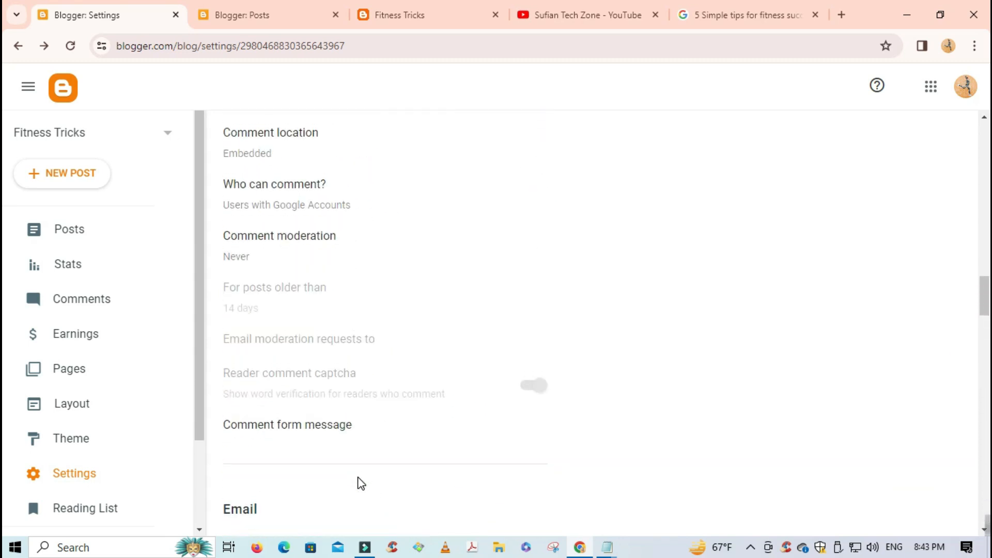
pyautogui.scroll(10, 360, 475)
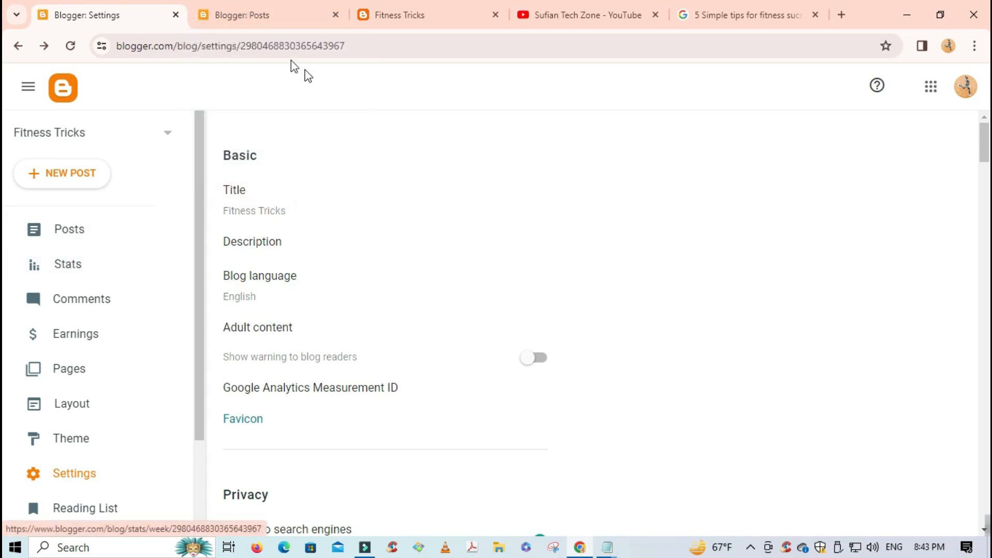
# - Search 'google search console' in a new tab and start setup to reach the Domain/URL prefix choice
pyautogui.click(242, 15)
pyautogui.click(772, 17)
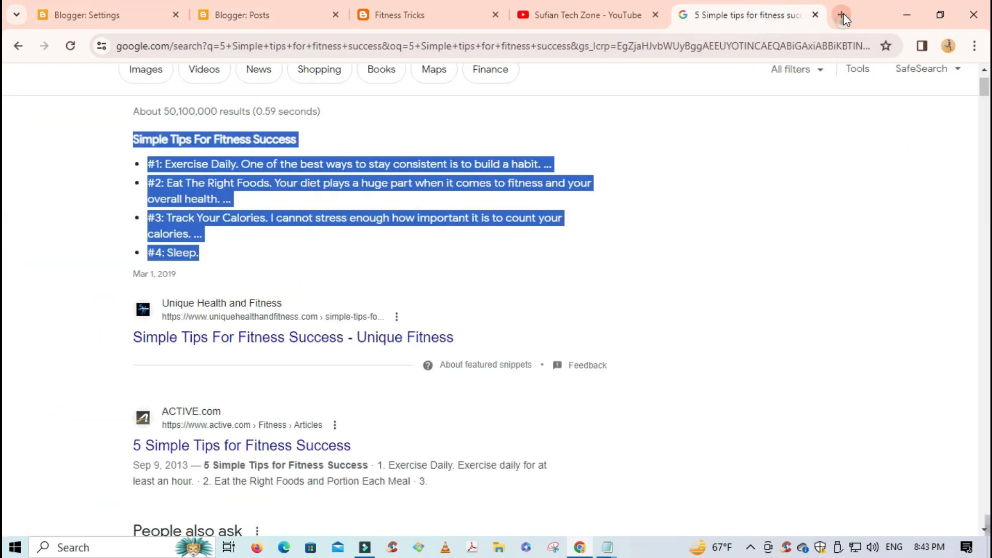
pyautogui.click(842, 14)
pyautogui.write('go')
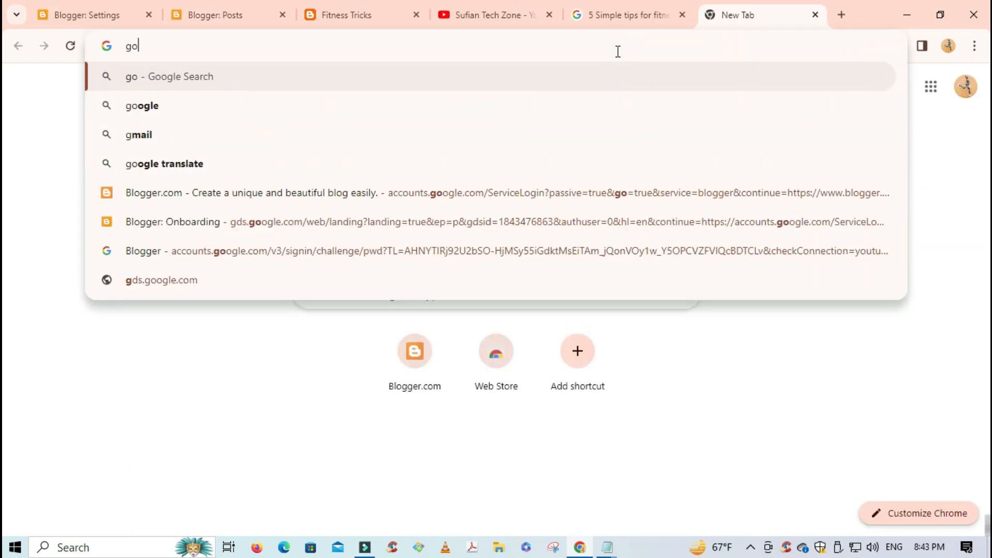
pyautogui.write('ogle s')
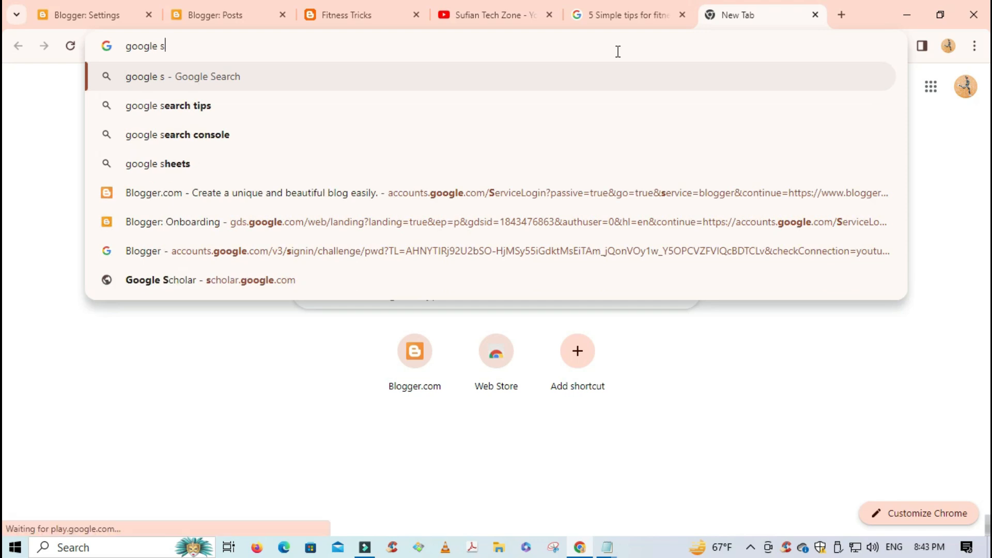
pyautogui.click(478, 134)
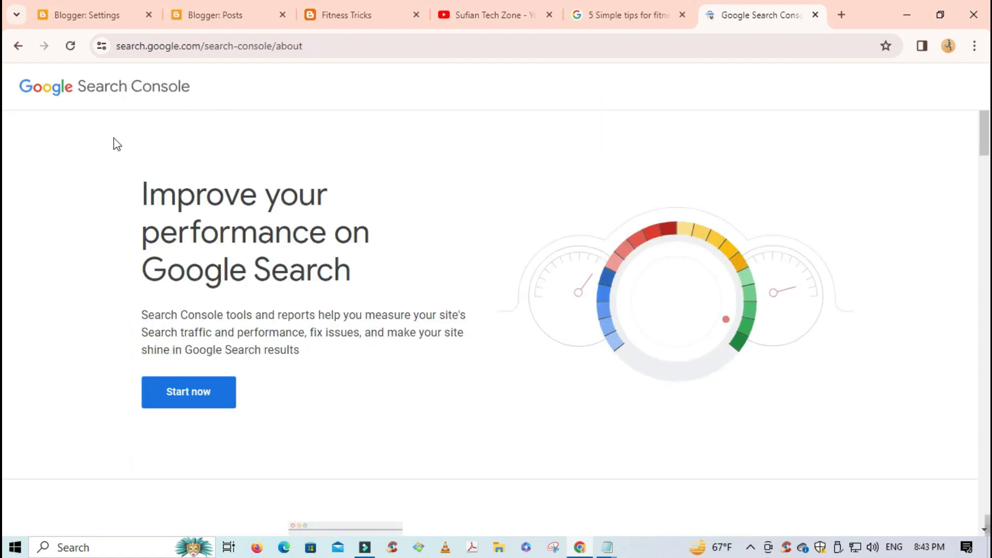
pyautogui.click(184, 401)
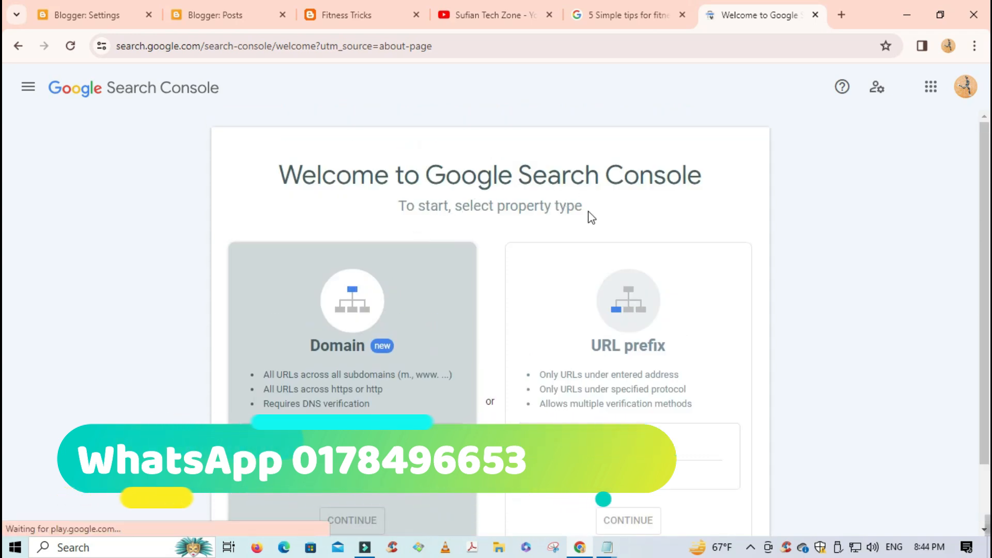
pyautogui.scroll(-1, 574, 247)
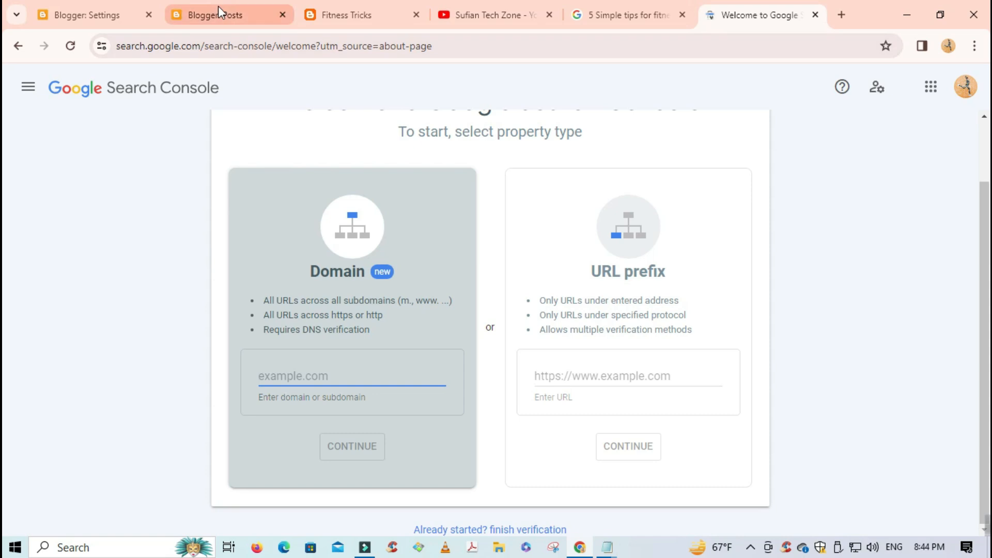
# - Copy the full blog address from the live Fitness Tricks tab
pyautogui.click(217, 19)
pyautogui.click(368, 19)
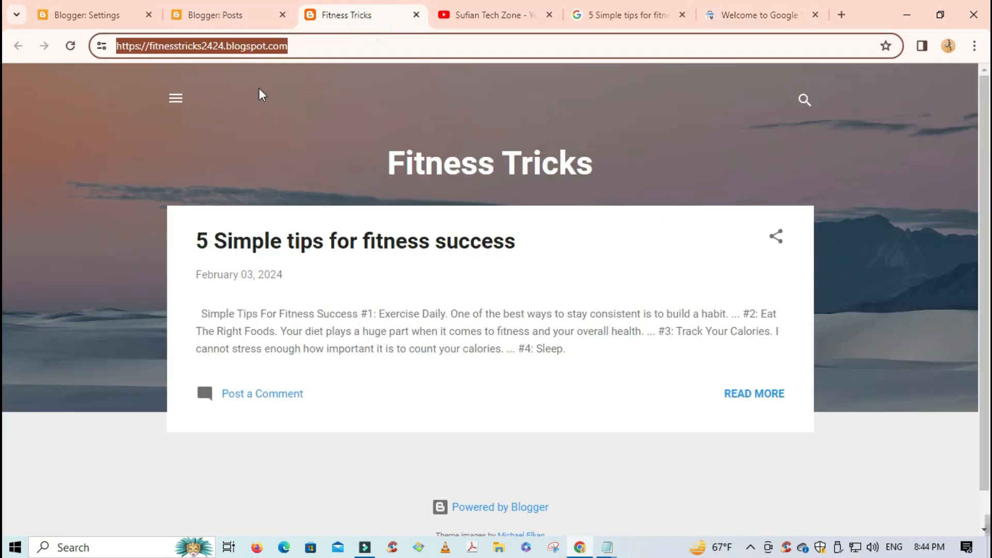
pyautogui.click(197, 46)
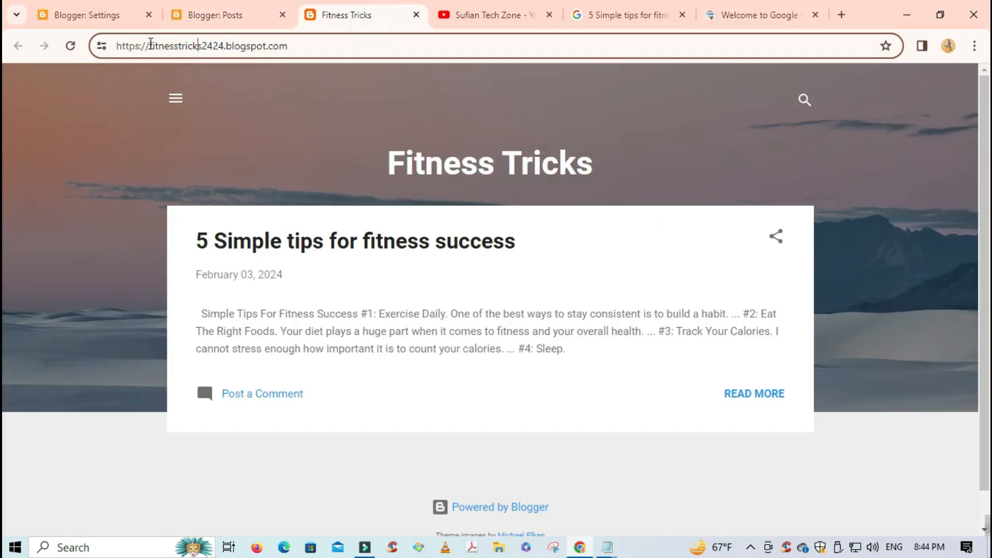
pyautogui.moveTo(150, 45); pyautogui.dragTo(172, 46)
pyautogui.doubleClick(205, 47)
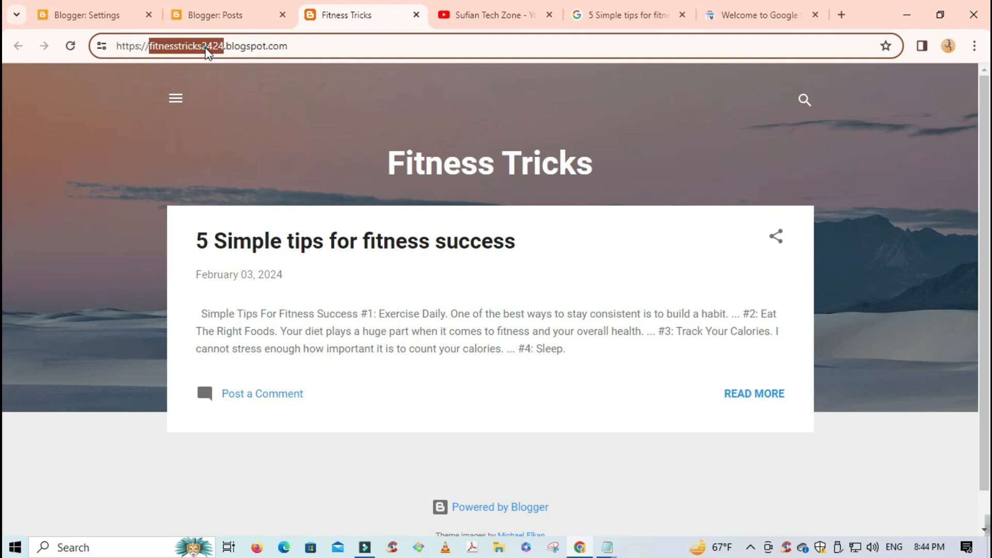
pyautogui.tripleClick(205, 47)
pyautogui.rightClick(206, 48)
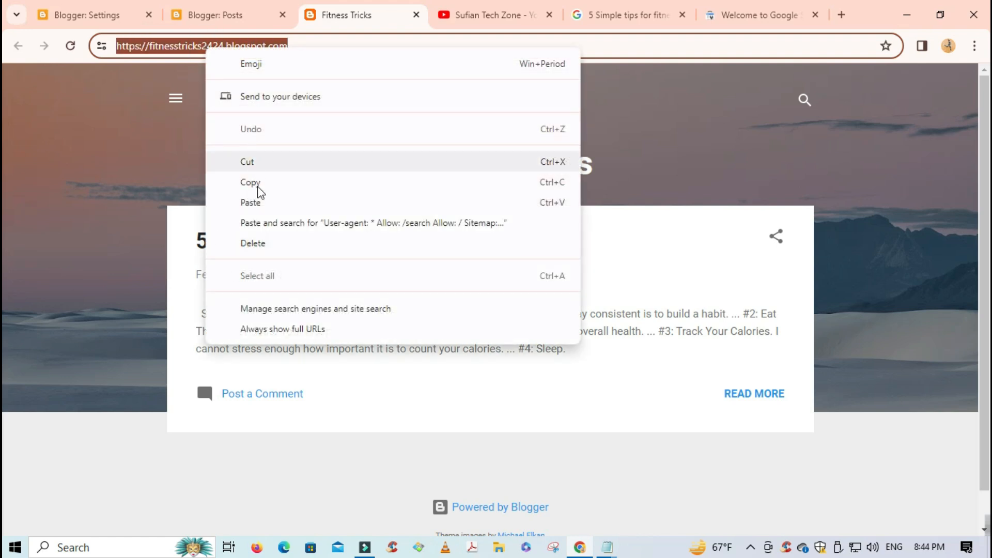
pyautogui.click(259, 184)
pyautogui.click(729, 23)
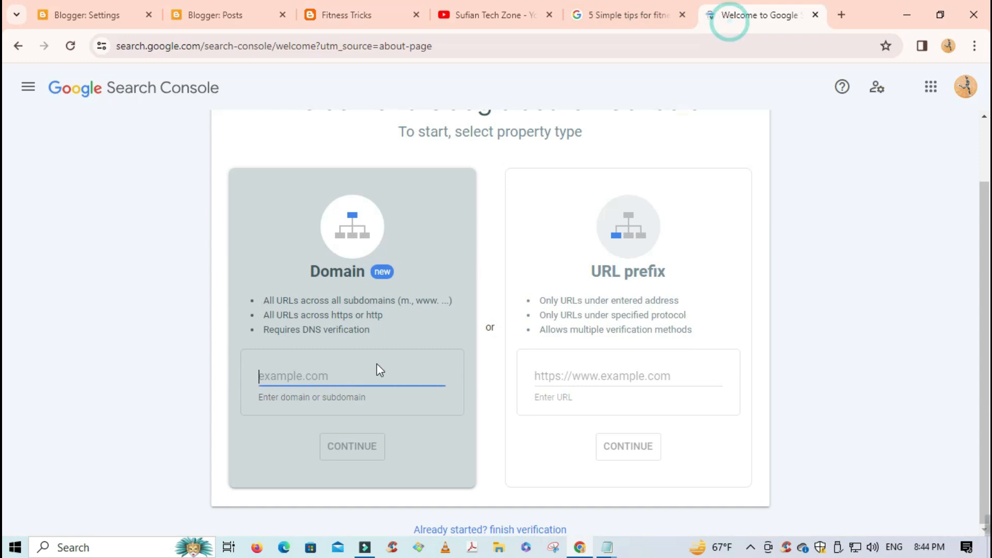
pyautogui.hotkey('ctrl', 'v')
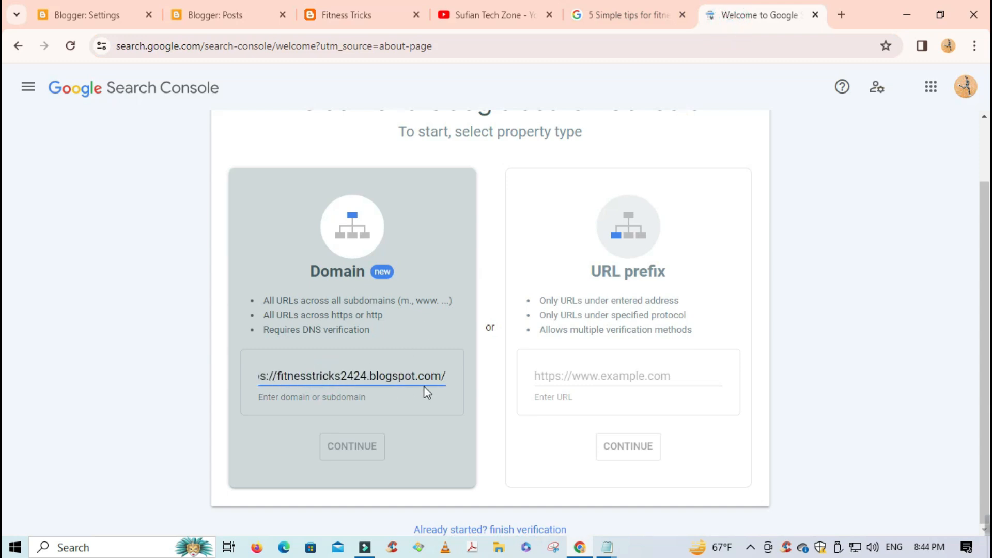
pyautogui.moveTo(279, 375); pyautogui.dragTo(219, 384)
pyautogui.press('BackSpace')
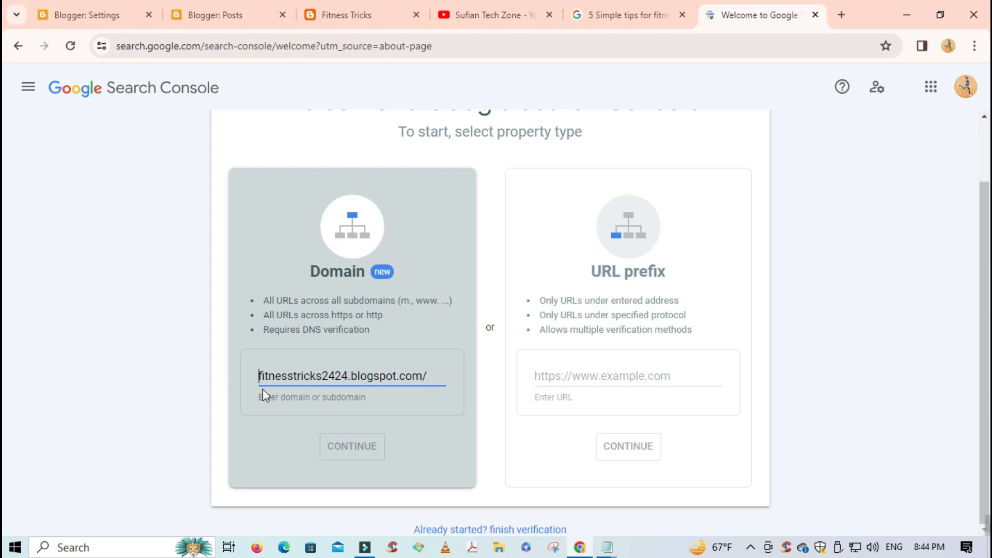
pyautogui.click(443, 379)
pyautogui.press('BackSpace')
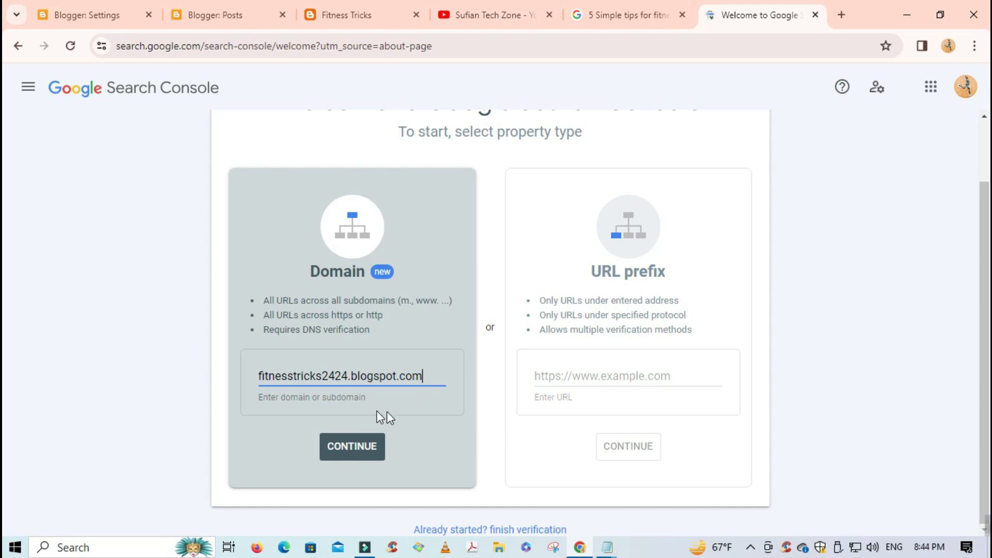
# - Submit the domain, open the auto-verified property, and dismiss the welcome and tour tips
pyautogui.click(352, 447)
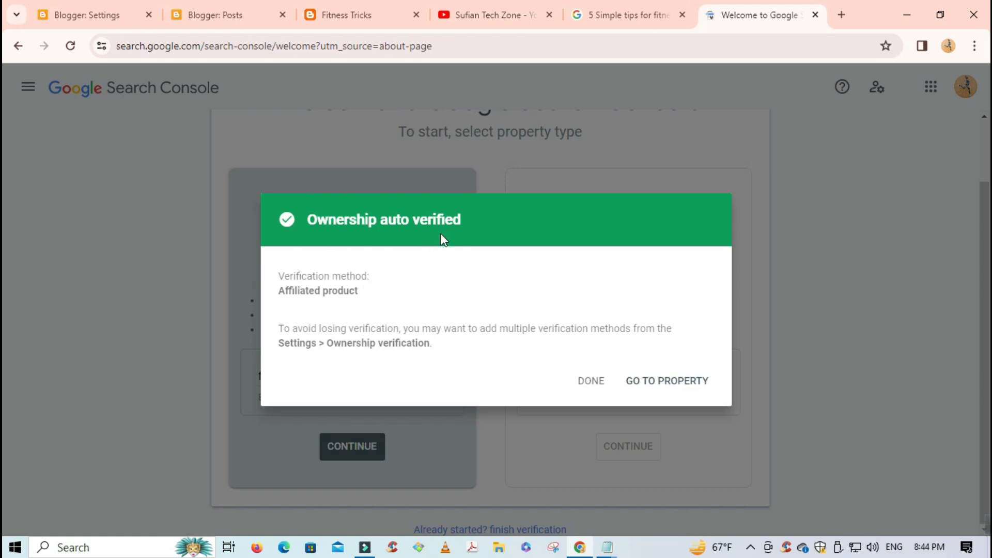
pyautogui.click(675, 382)
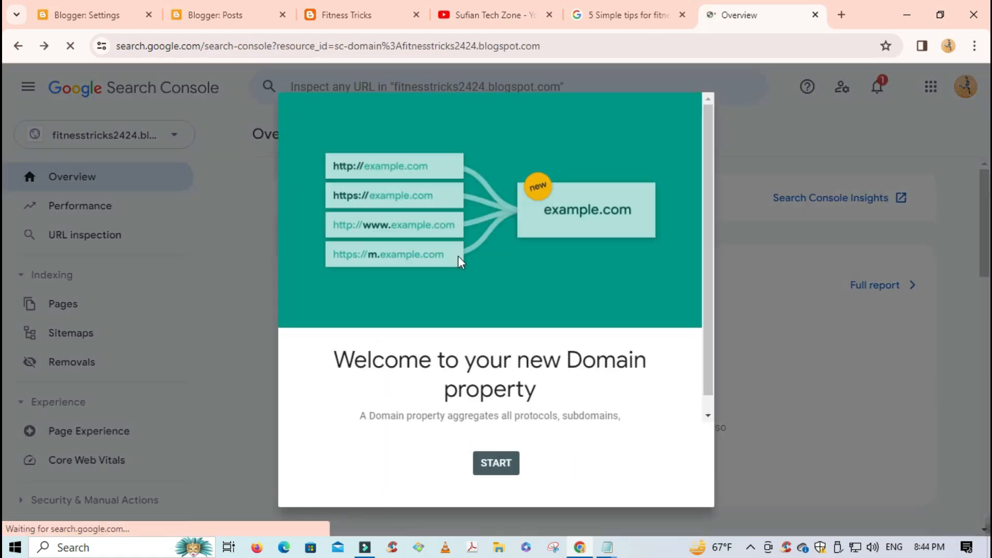
pyautogui.scroll(-1, 519, 346)
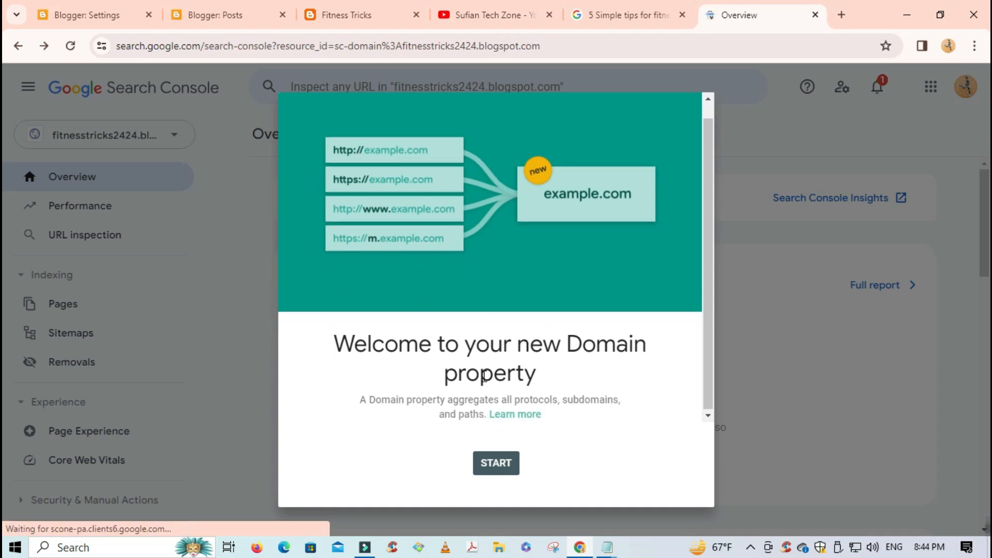
pyautogui.click(497, 461)
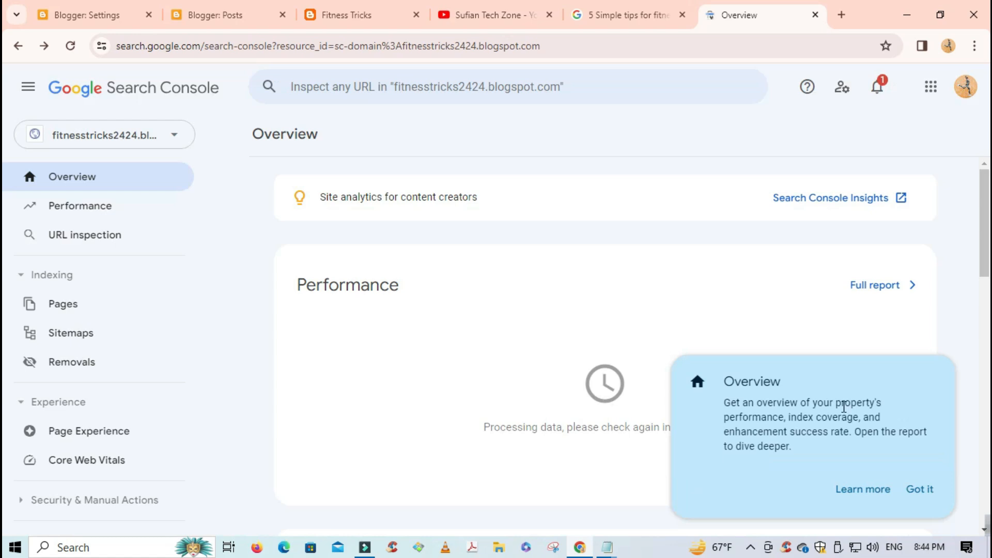
pyautogui.click(921, 489)
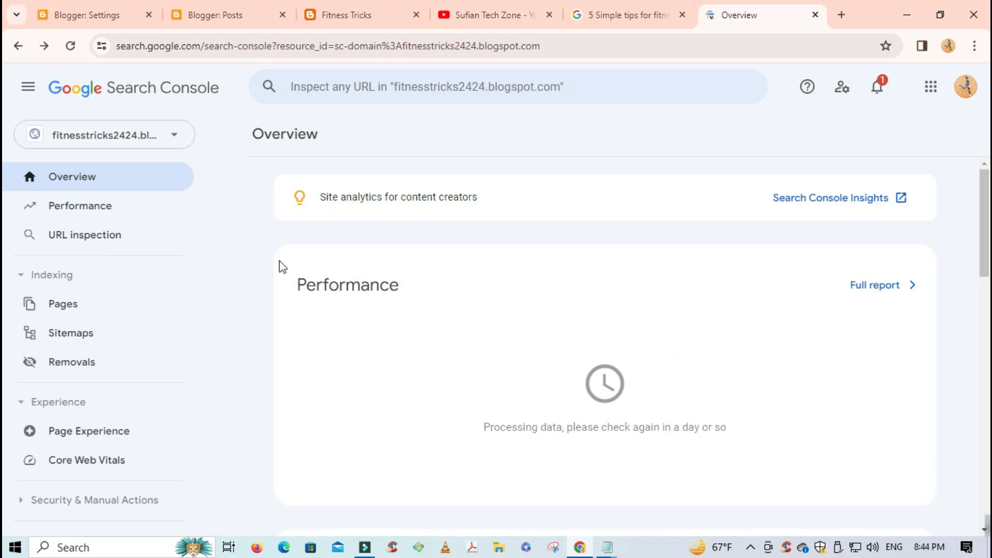
# - Return to the property's overview and open its Sitemaps page
pyautogui.scroll(-5, 222, 251)
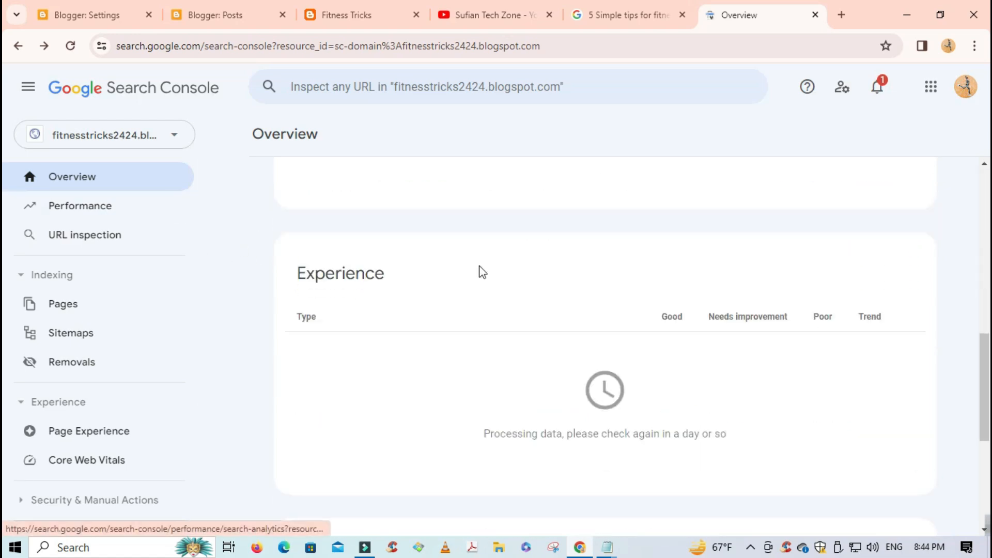
pyautogui.scroll(6, 465, 266)
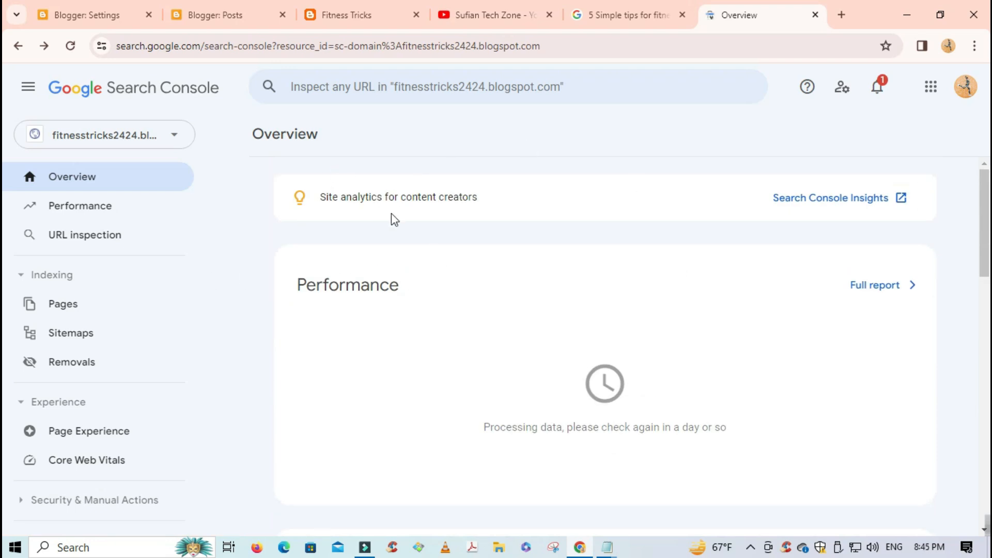
pyautogui.scroll(-1, 243, 228)
pyautogui.scroll(1, 478, 274)
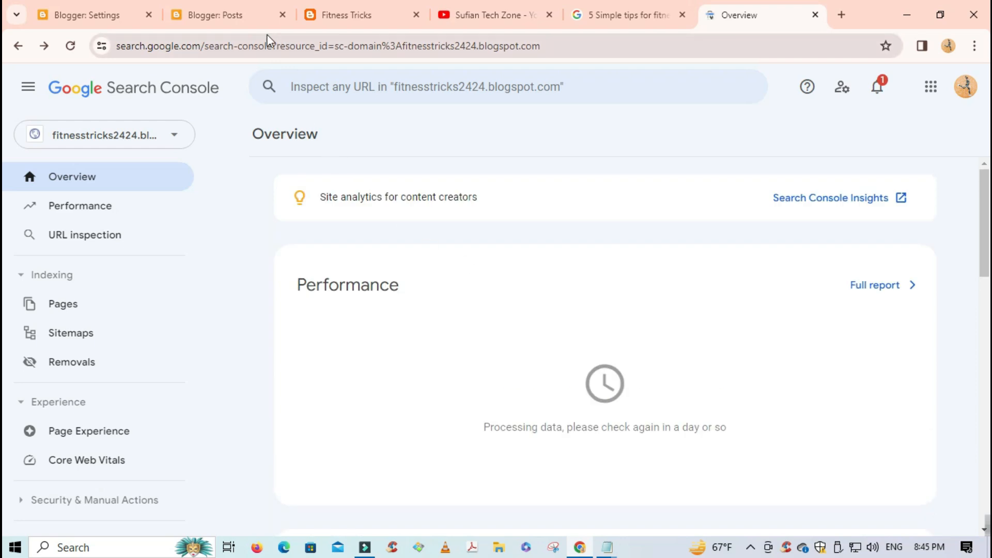
pyautogui.click(222, 15)
pyautogui.click(753, 21)
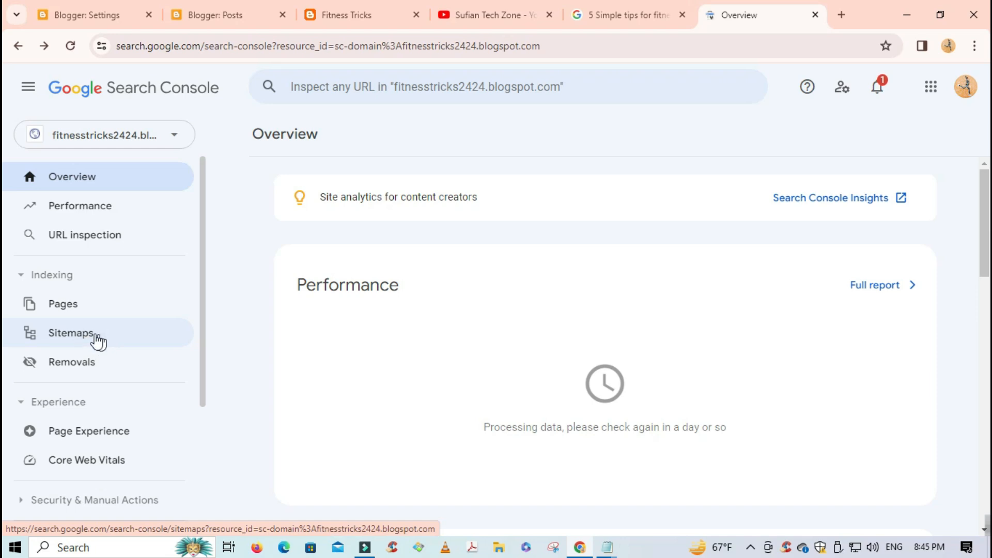
pyautogui.click(96, 340)
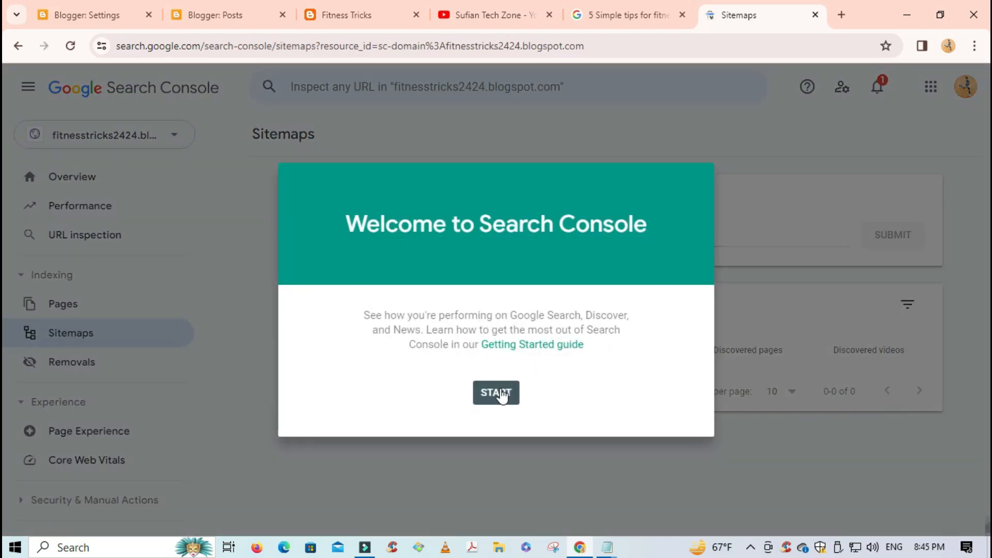
# - Dismiss the Search Console tips and copy the atom.xml sitemap address from Notepad
pyautogui.click(501, 395)
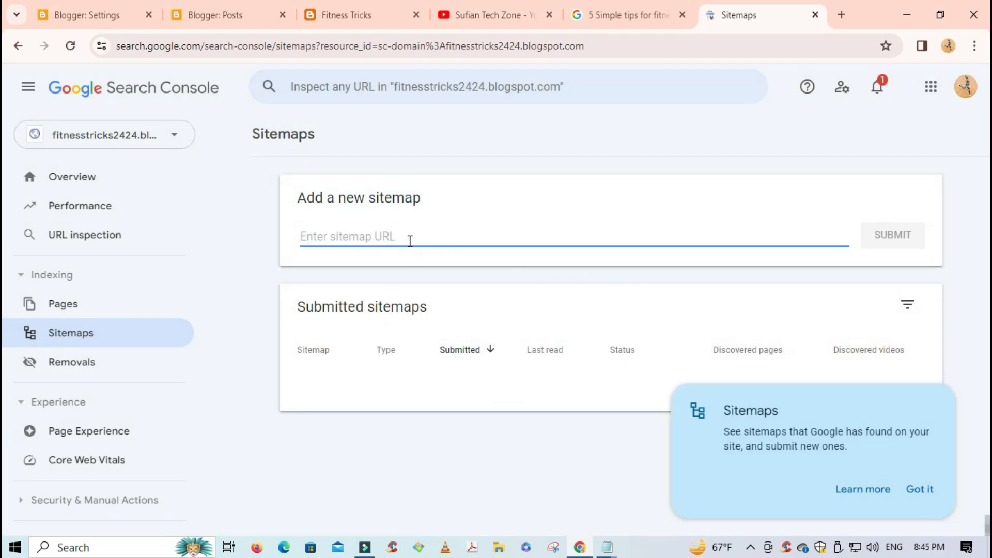
pyautogui.click(917, 491)
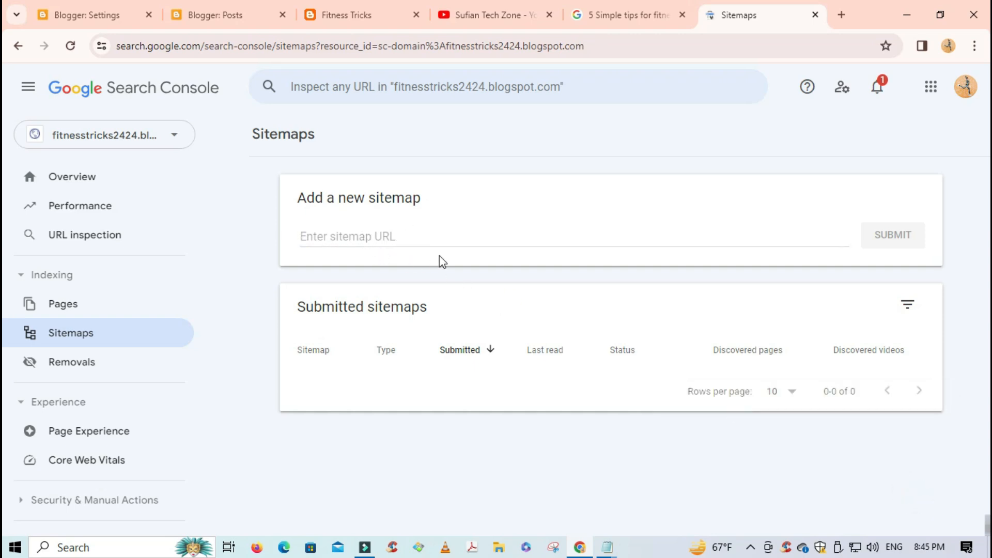
pyautogui.moveTo(607, 546)
pyautogui.click(676, 486)
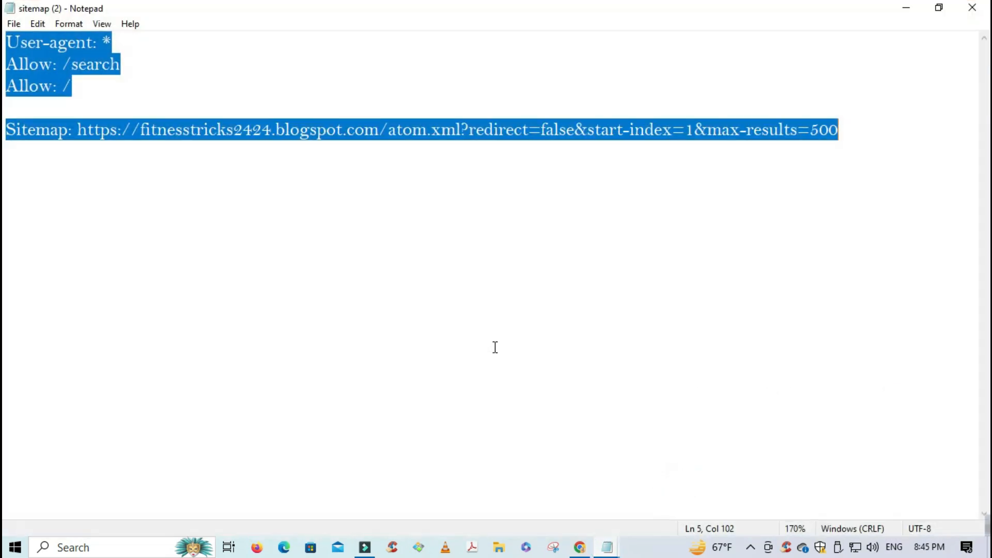
pyautogui.click(333, 212)
pyautogui.moveTo(80, 130); pyautogui.dragTo(847, 139)
pyautogui.hotkey('ctrl', 'c')
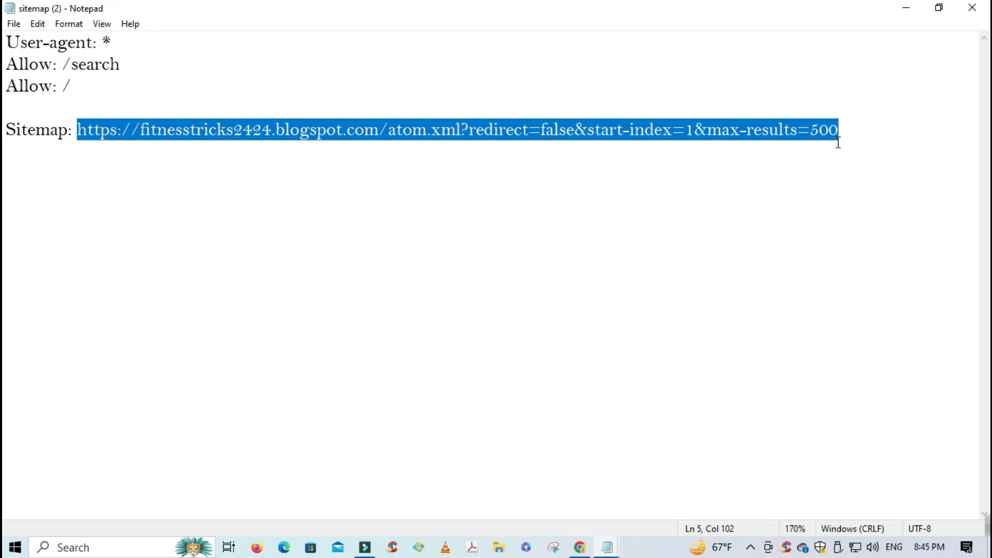
pyautogui.click(906, 7)
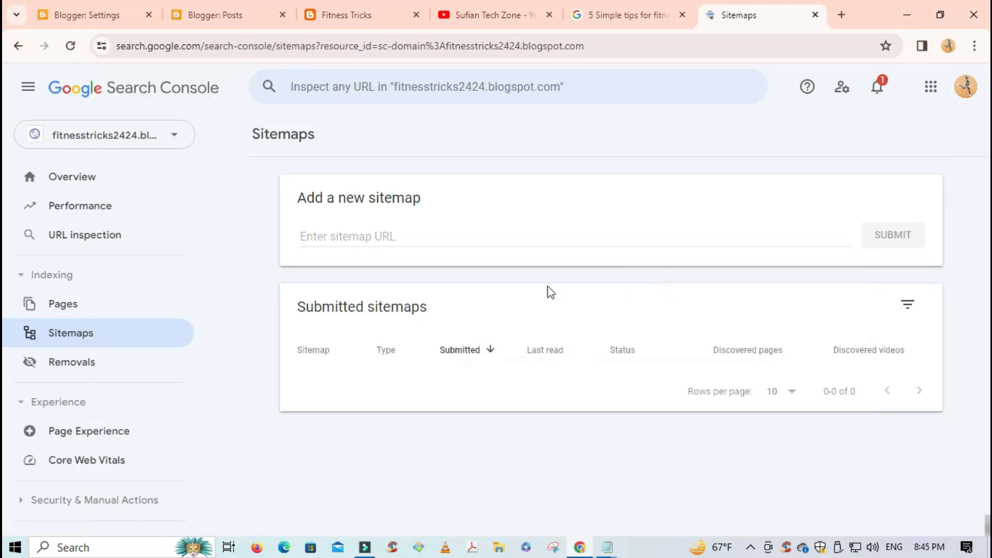
# - Paste the atom.xml sitemap URL into 'Enter sitemap URL' and submit it
pyautogui.click(434, 242)
pyautogui.hotkey('ctrl', 'v')
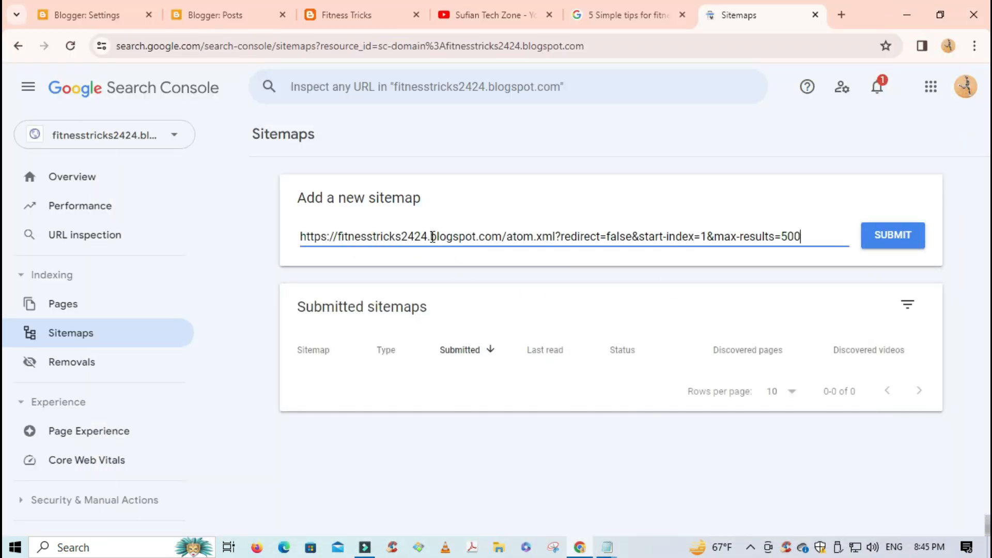
pyautogui.click(873, 244)
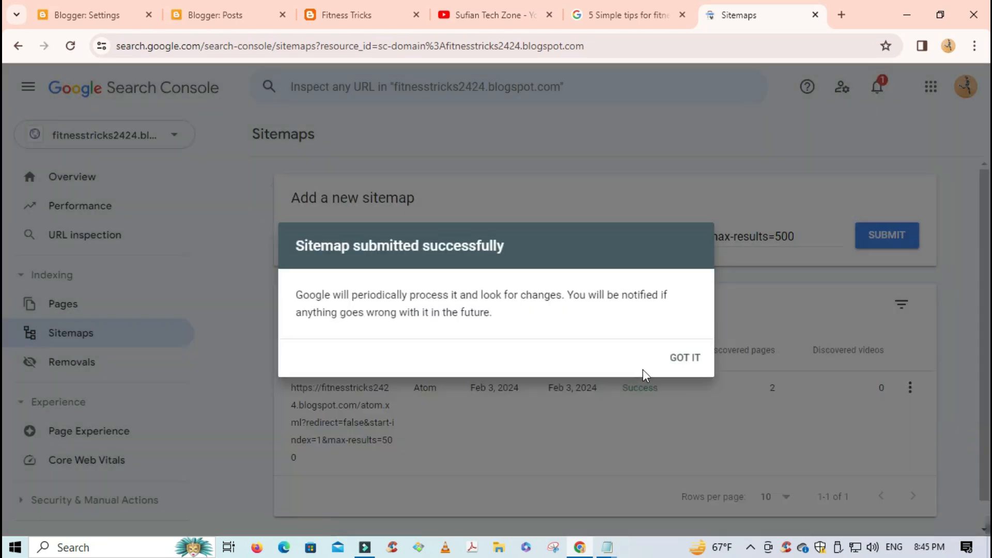
pyautogui.click(694, 360)
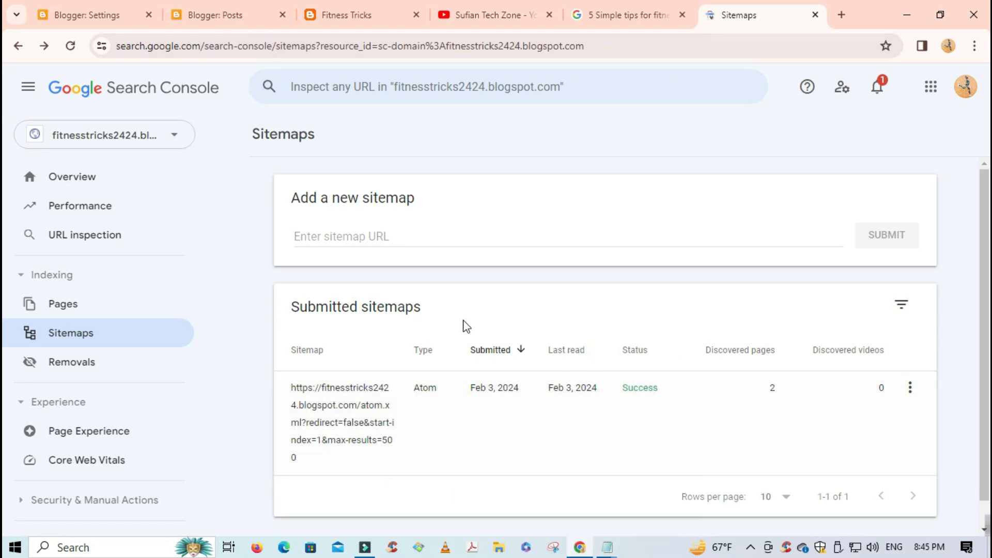
# - Open the Performance report and dismiss its introduction card
pyautogui.click(210, 16)
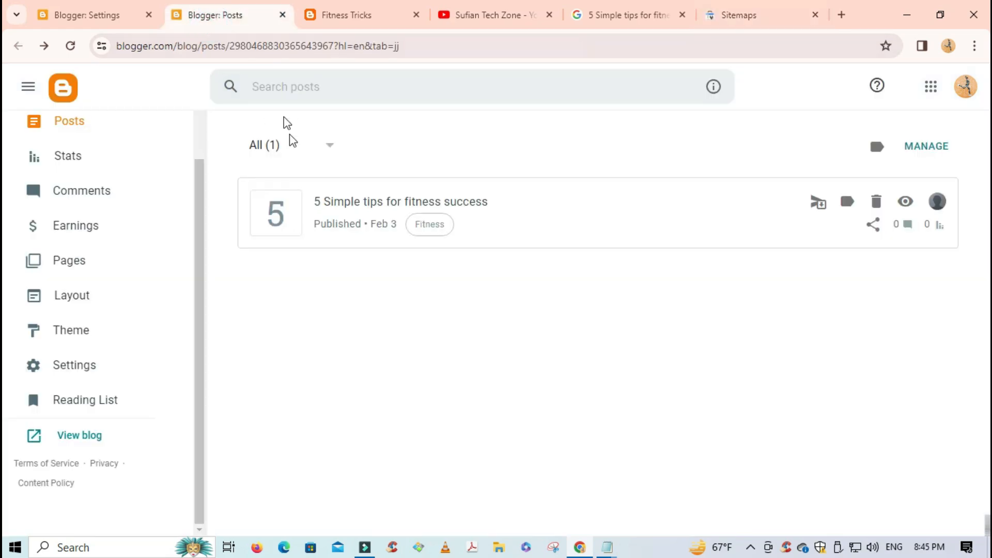
pyautogui.click(110, 20)
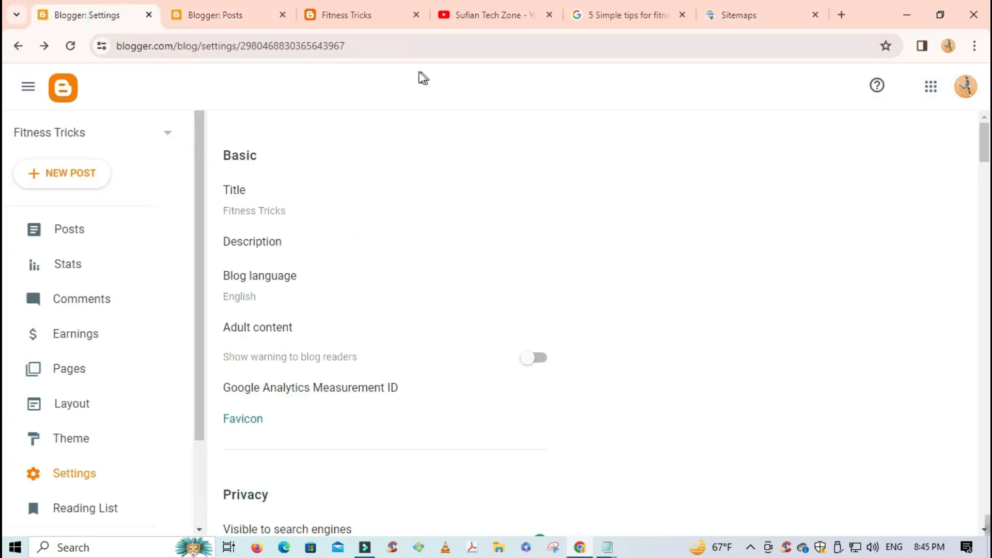
pyautogui.click(750, 20)
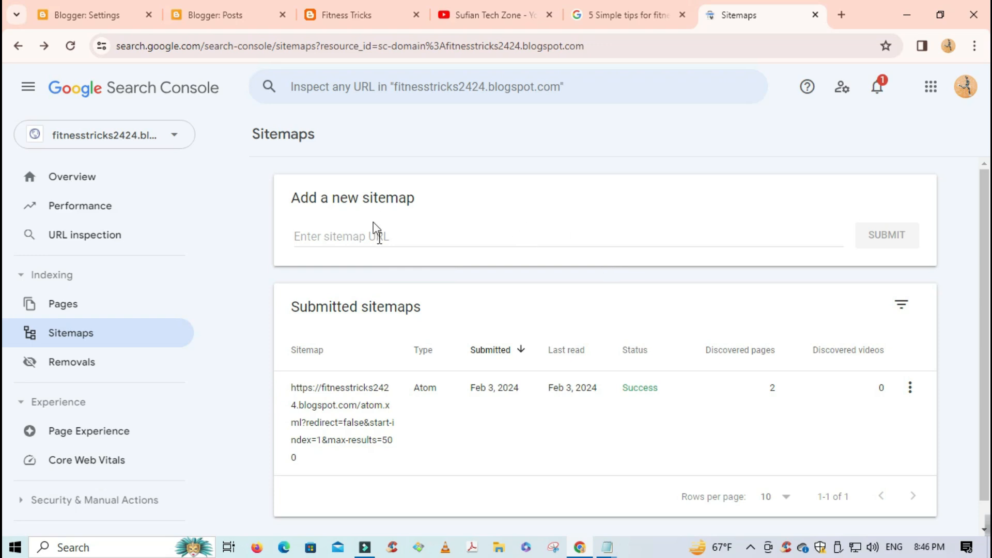
pyautogui.click(83, 209)
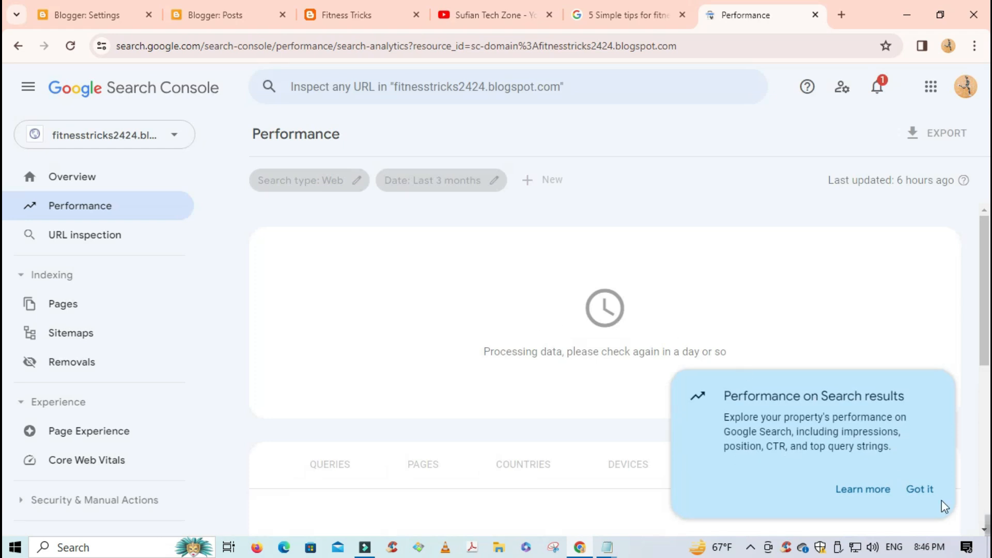
pyautogui.click(922, 490)
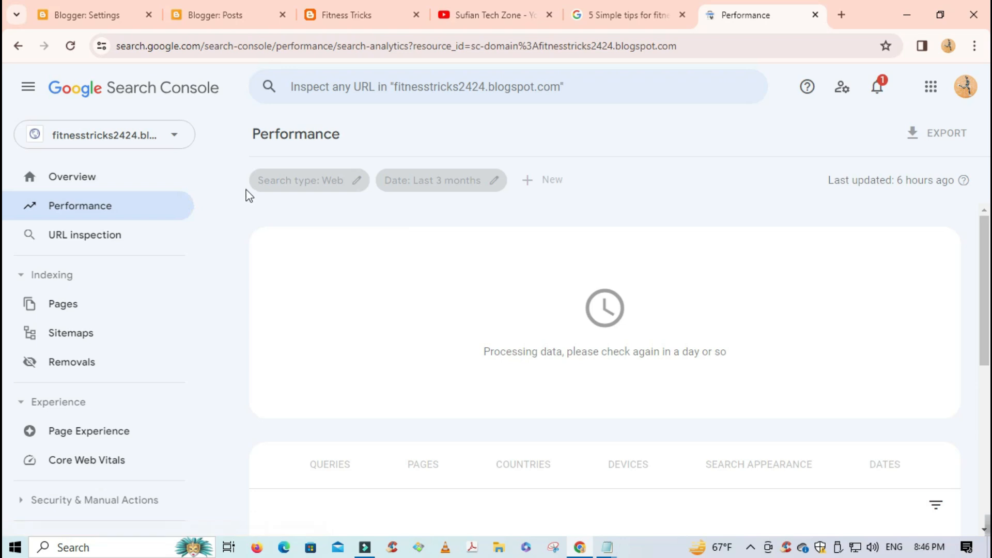
# - Bring up the Today project SEO plan in Notepad and highlight checklist step 1
pyautogui.click(606, 549)
pyautogui.click(529, 491)
pyautogui.click(165, 176)
pyautogui.moveTo(10, 131); pyautogui.dragTo(370, 214)
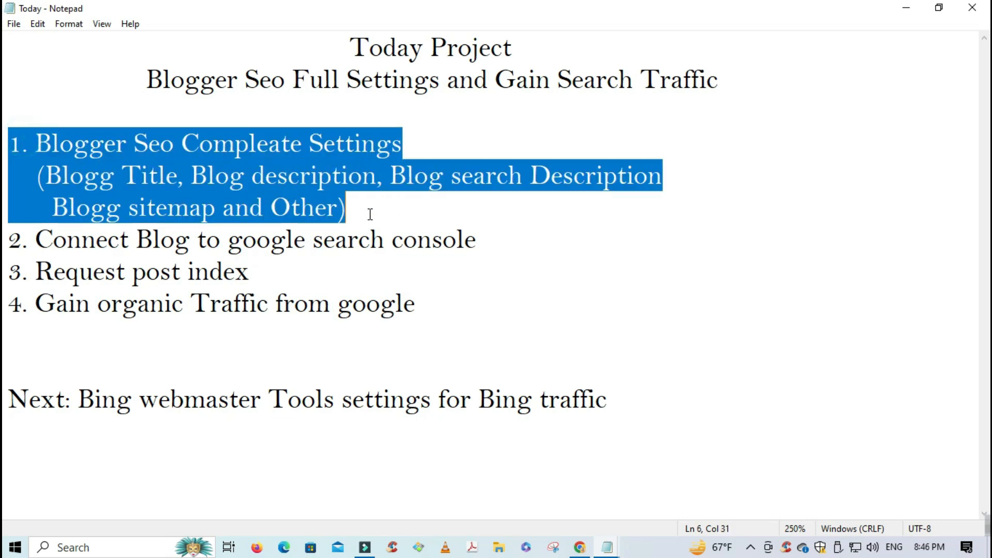
# - Highlight checklist step 2 and the Request post index step, then minimize Notepad
pyautogui.moveTo(8, 240); pyautogui.dragTo(408, 249)
pyautogui.moveTo(31, 270); pyautogui.dragTo(254, 278)
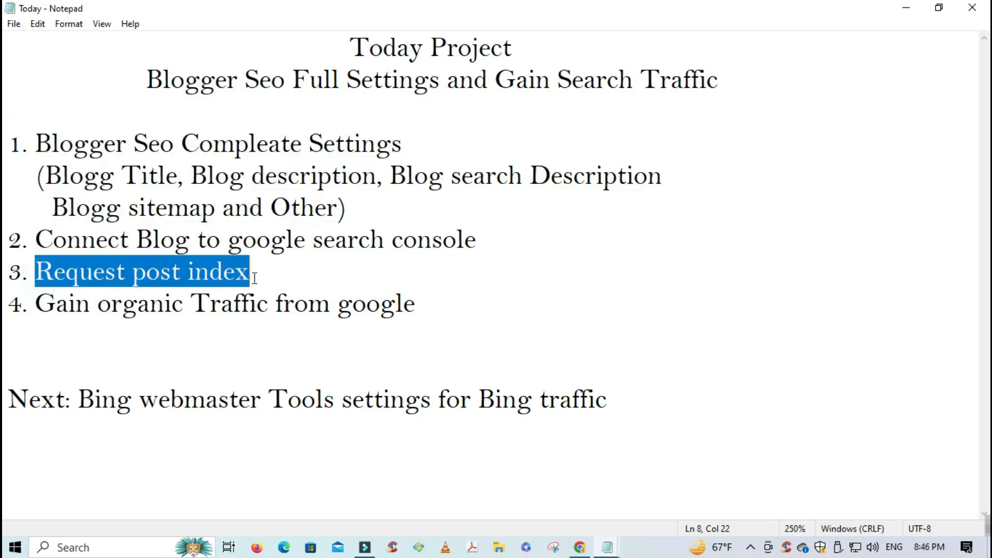
pyautogui.click(906, 7)
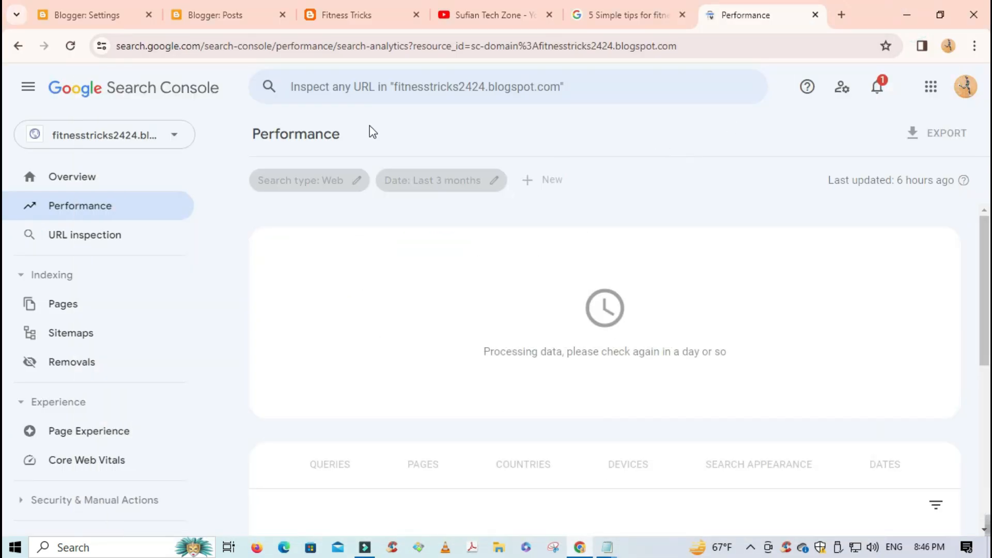
# - Open the post '5 Simple tips for fitness success', select its address, and return to the Search Console Overview
pyautogui.click(215, 20)
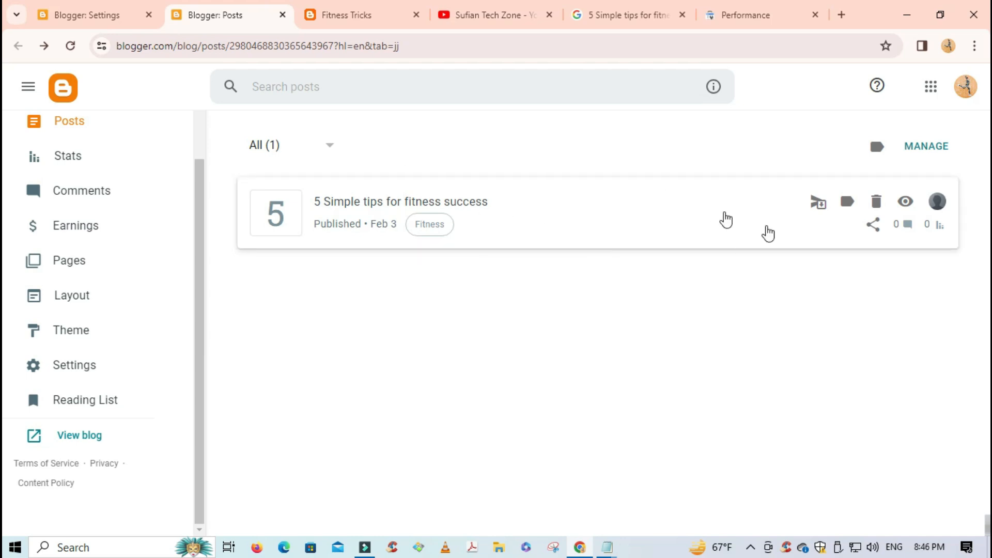
pyautogui.click(906, 202)
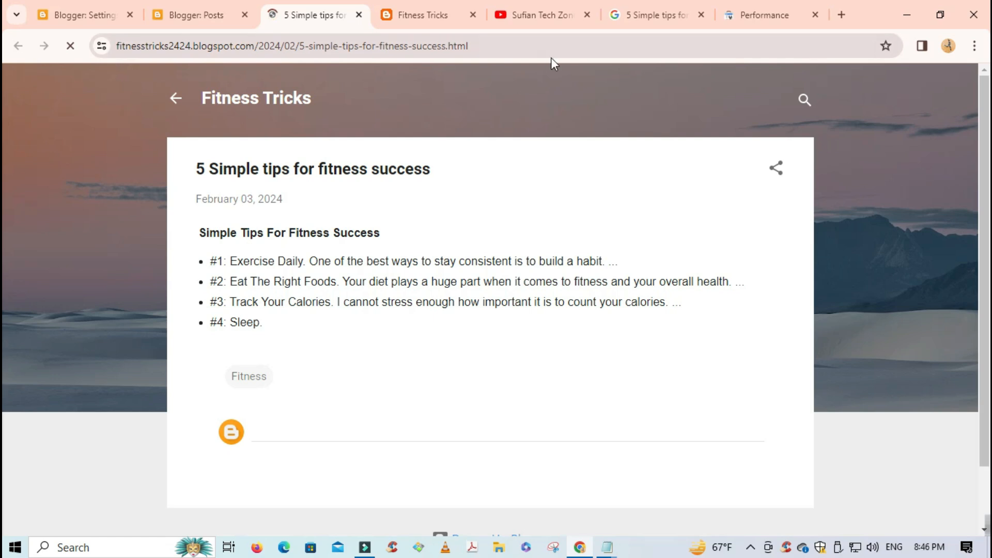
pyautogui.click(523, 45)
pyautogui.hotkey('ctrl', 'c')
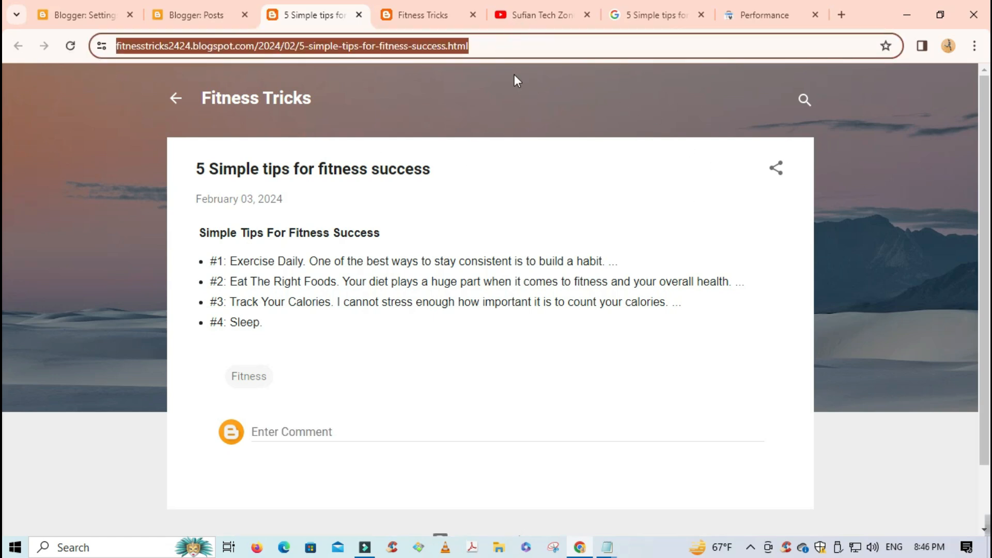
pyautogui.click(737, 20)
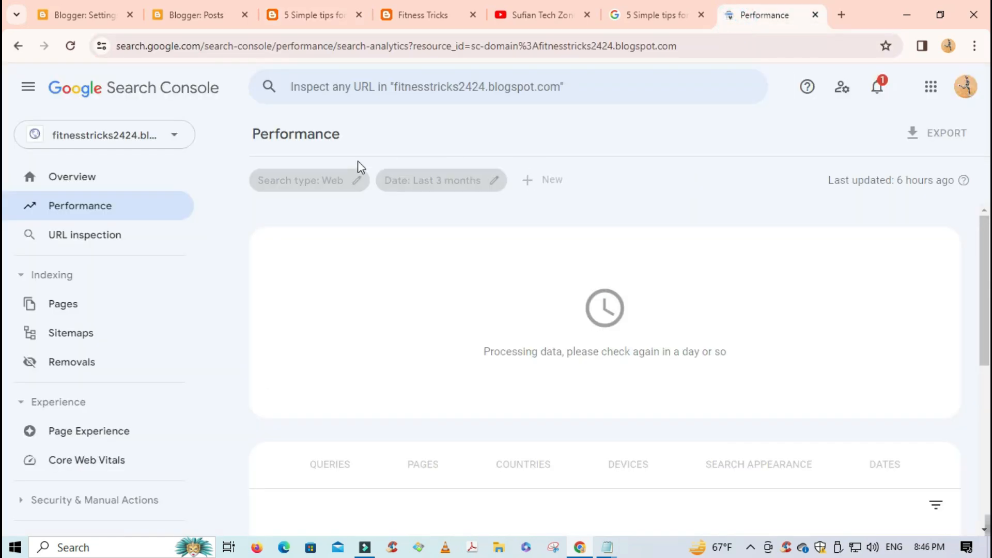
pyautogui.click(90, 178)
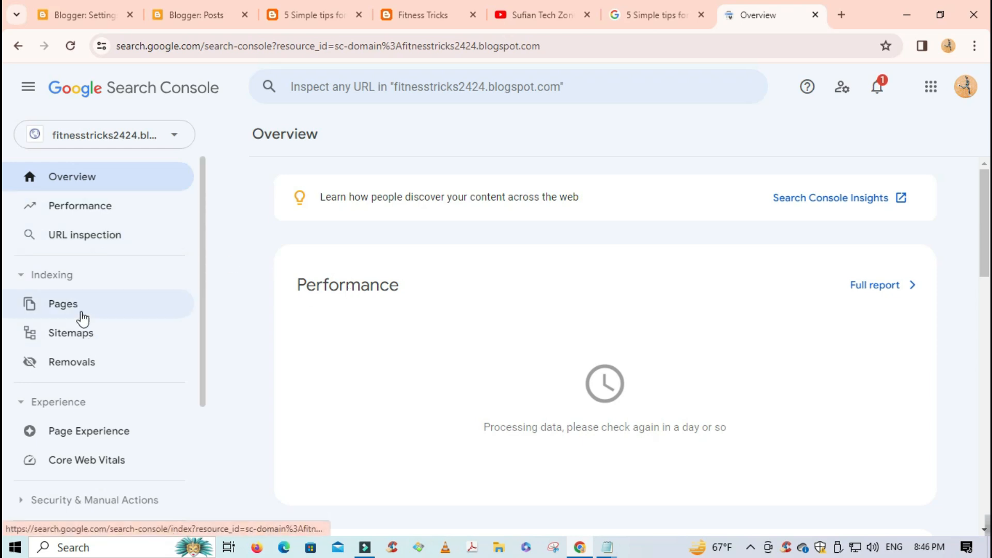
pyautogui.scroll(-1, 126, 417)
pyautogui.scroll(1, 118, 336)
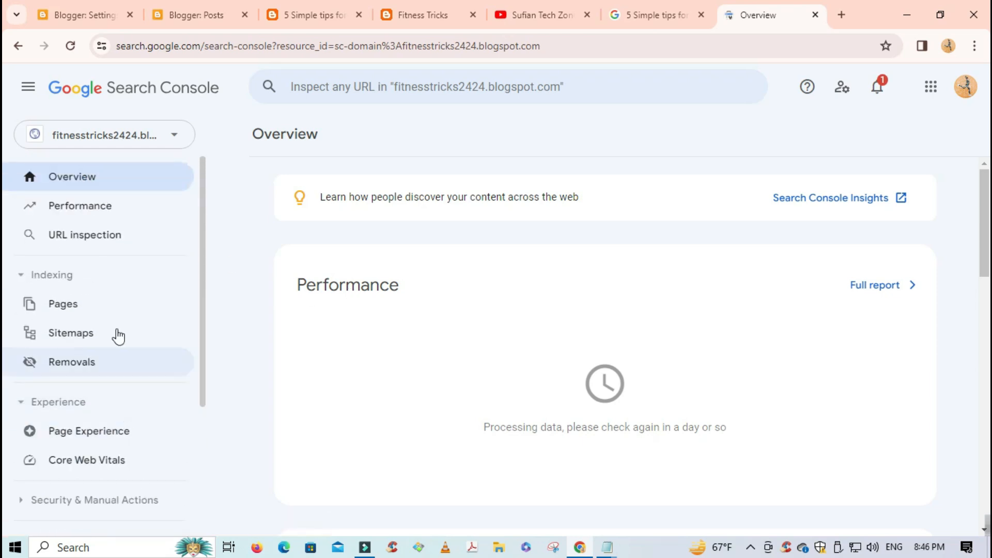
# - Inspect the pasted 5-simple-tips-for-fitness-success post URL in URL inspection
pyautogui.click(99, 237)
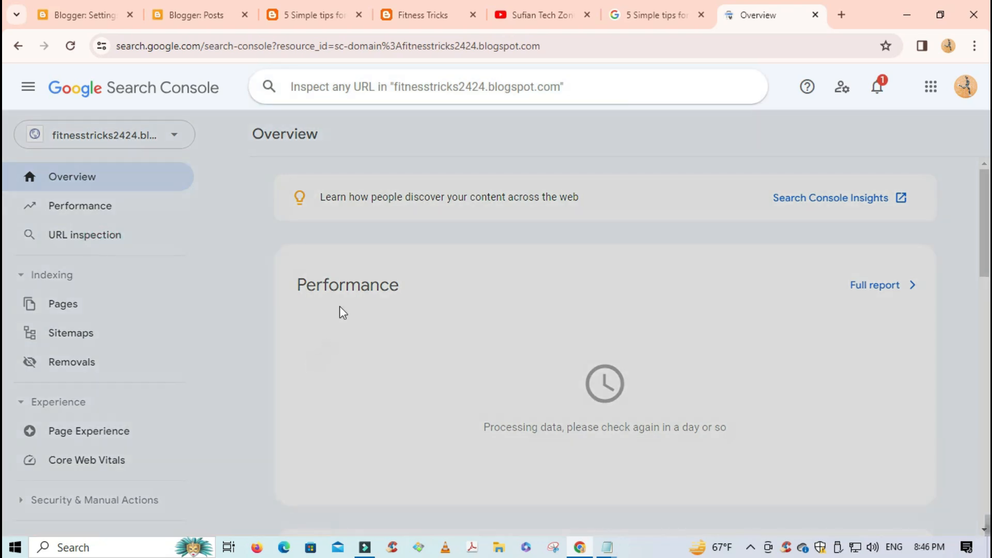
pyautogui.click(313, 92)
pyautogui.hotkey('ctrl', 'v')
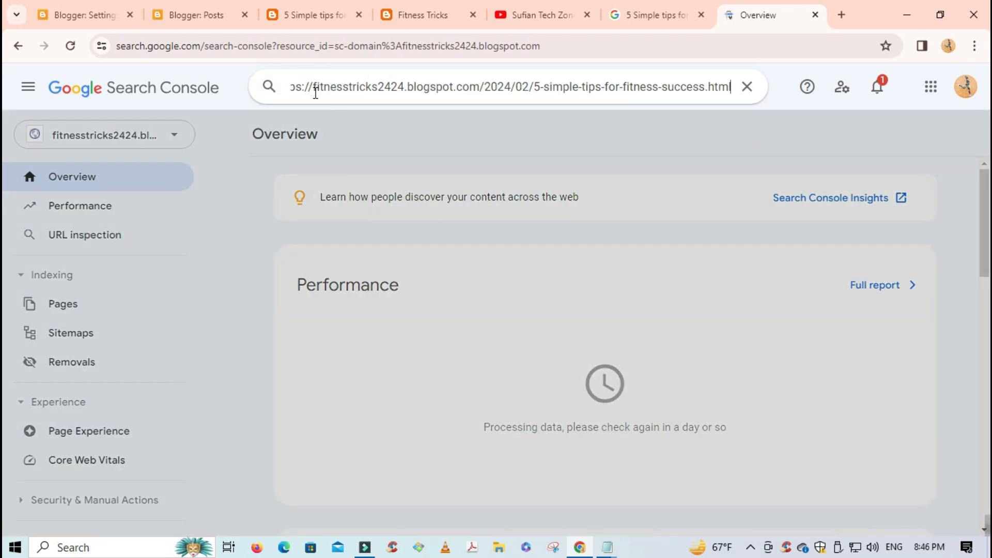
pyautogui.press('Return')
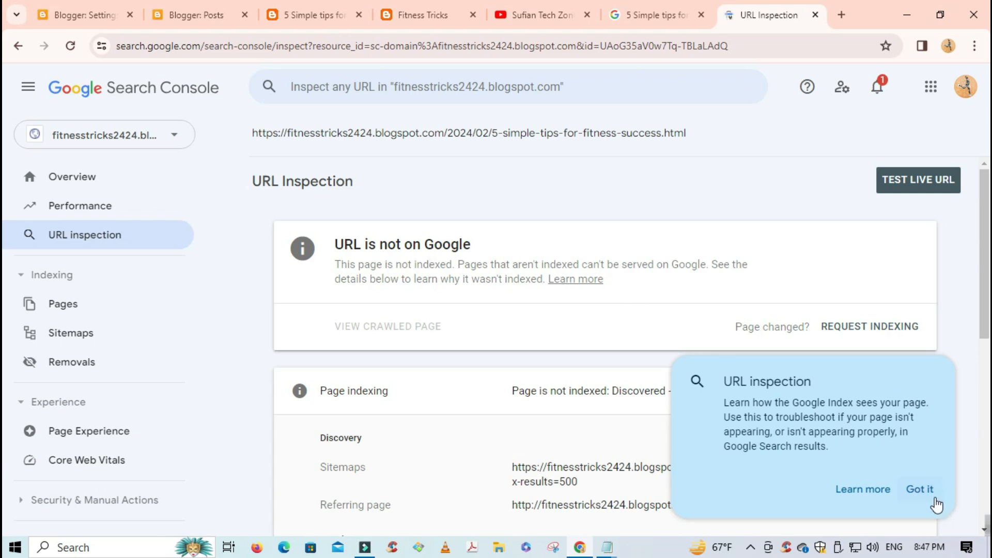
pyautogui.click(926, 492)
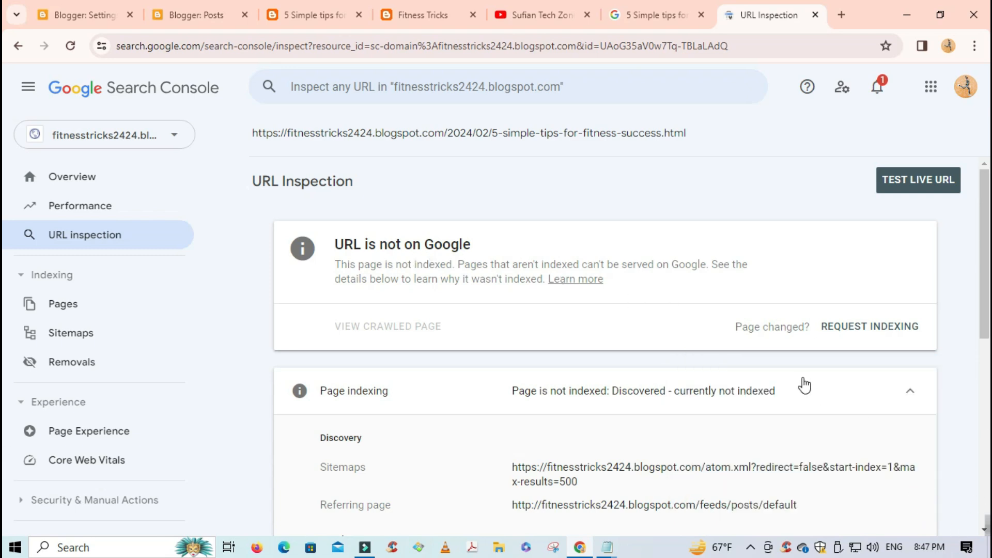
# - Request indexing for the post, acknowledge the confirmation, and start a live URL test
pyautogui.scroll(-5, 669, 355)
pyautogui.scroll(5, 669, 355)
pyautogui.click(853, 326)
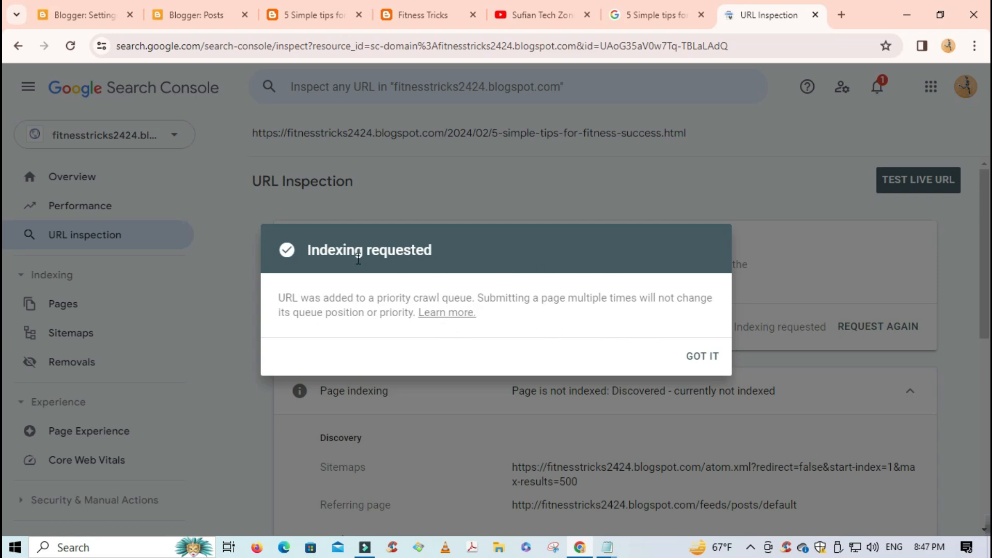
pyautogui.click(693, 357)
pyautogui.scroll(-1, 421, 321)
pyautogui.scroll(1, 421, 321)
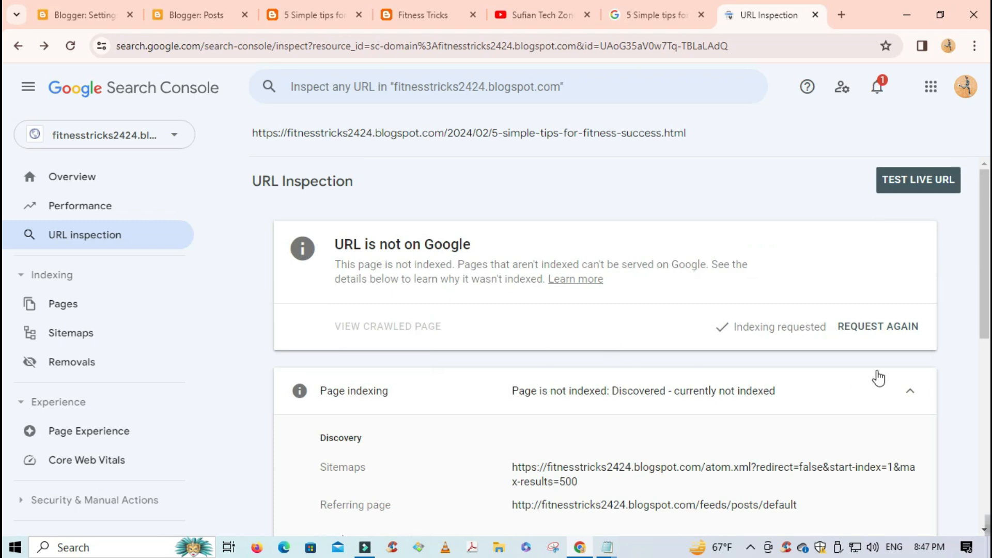
pyautogui.click(904, 193)
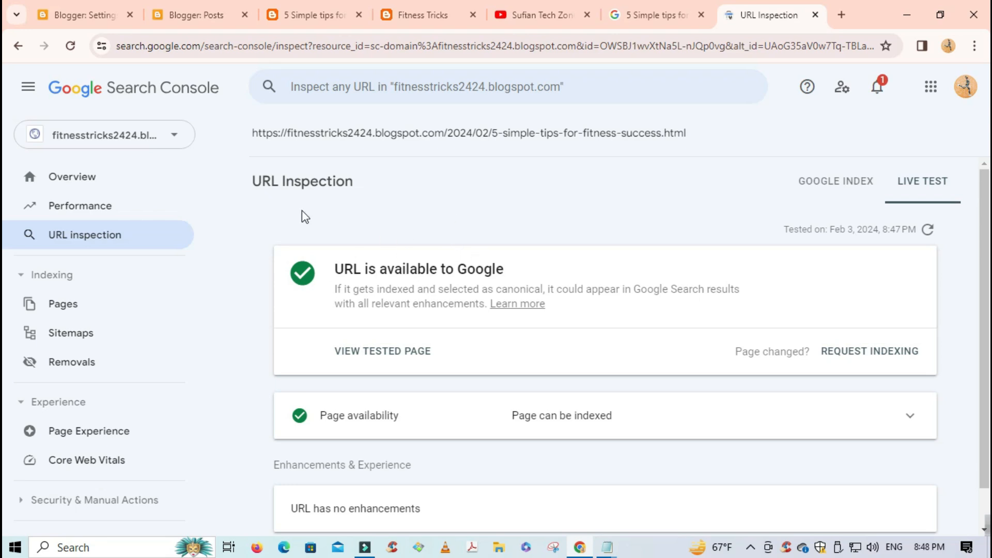
# - Once the live test shows the URL is available to Google, return to the Blogger Settings tab
pyautogui.click(86, 15)
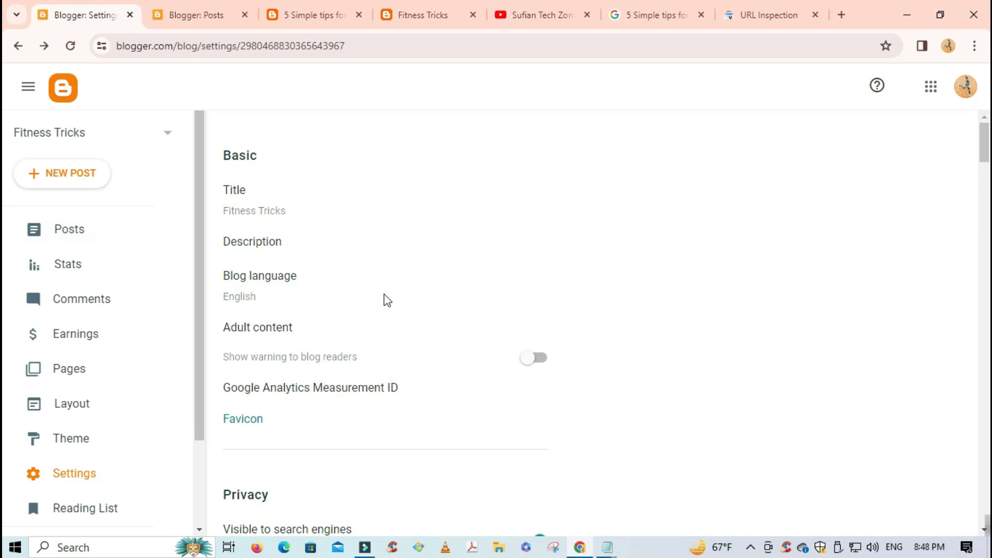
# - Review the Today Notepad checklist, highlighting steps 1–4 and the Bing webmaster Tools note
pyautogui.click(199, 15)
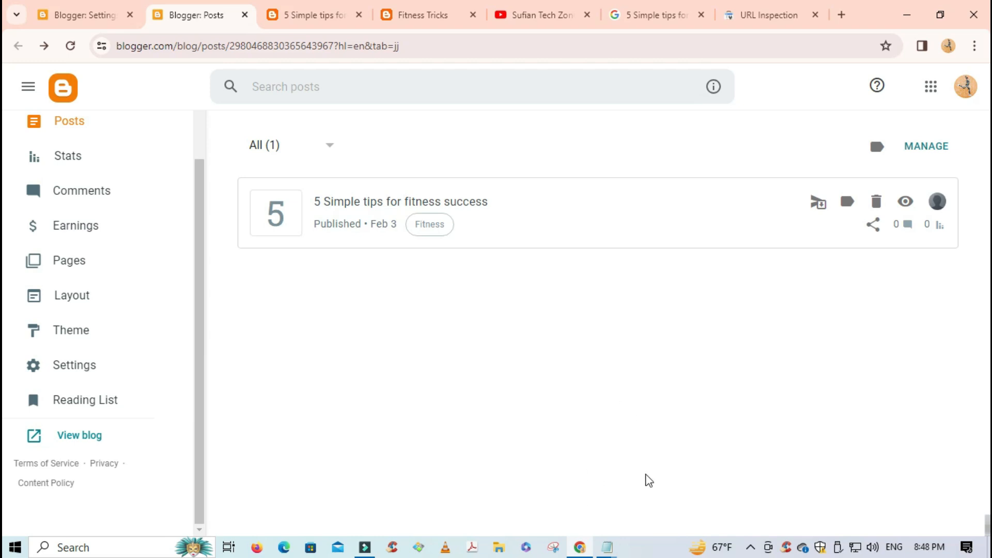
pyautogui.moveTo(607, 546)
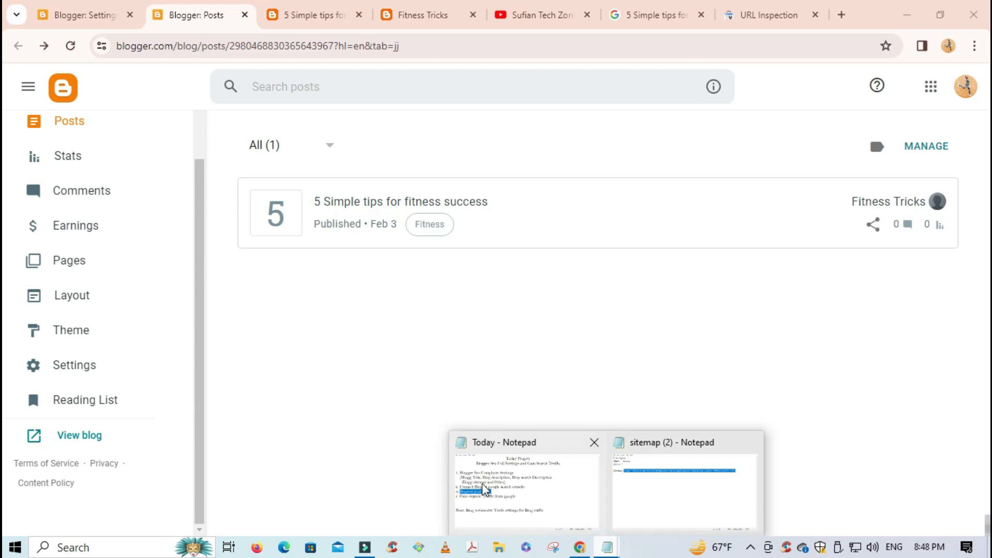
pyautogui.click(485, 488)
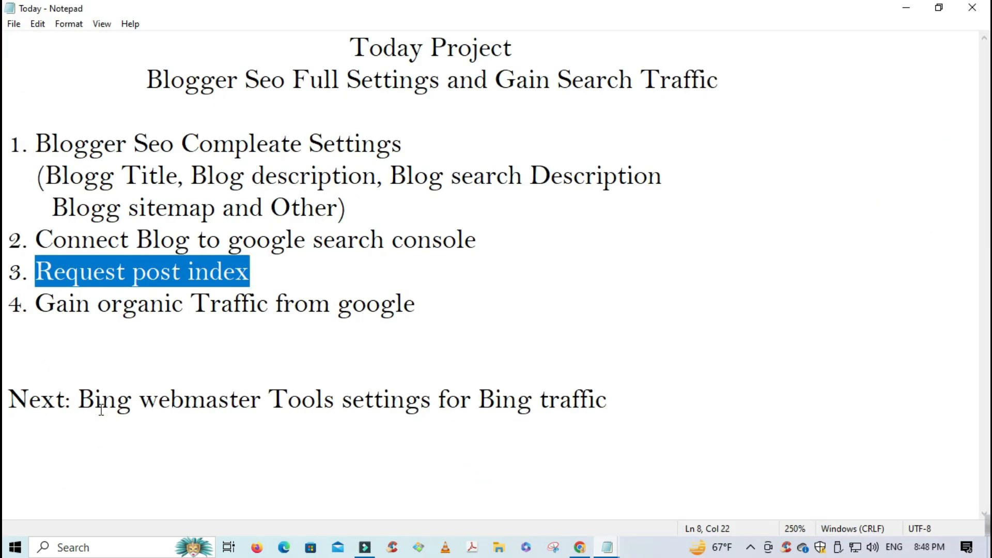
pyautogui.moveTo(336, 404); pyautogui.dragTo(93, 402)
pyautogui.moveTo(343, 402); pyautogui.dragTo(647, 404)
pyautogui.moveTo(426, 311); pyautogui.dragTo(8, 142)
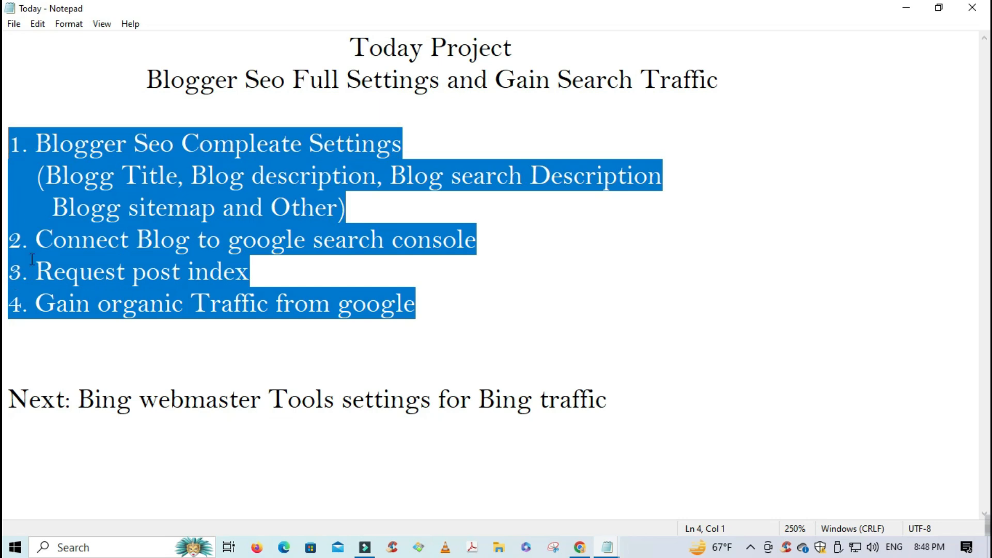
pyautogui.moveTo(39, 303); pyautogui.dragTo(419, 306)
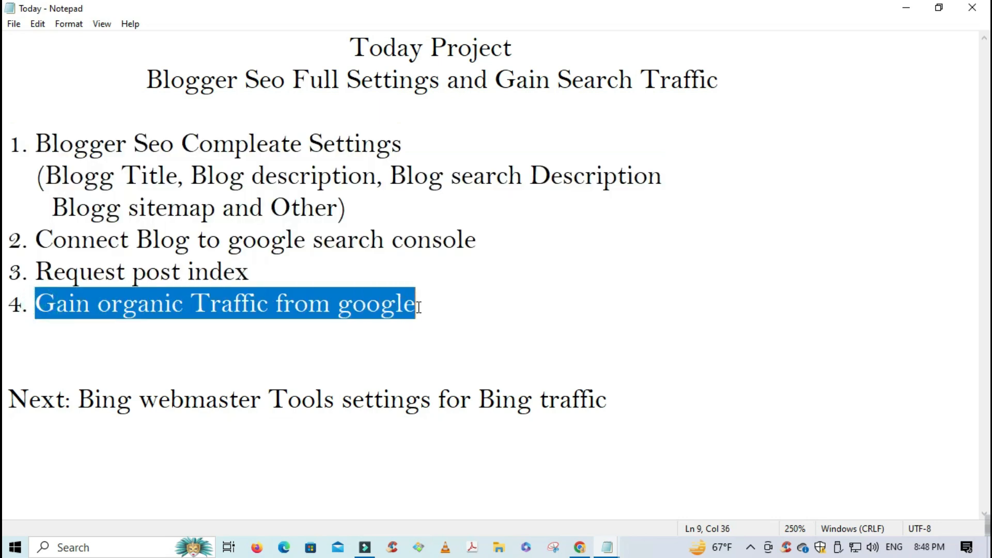
pyautogui.click(497, 338)
pyautogui.click(461, 305)
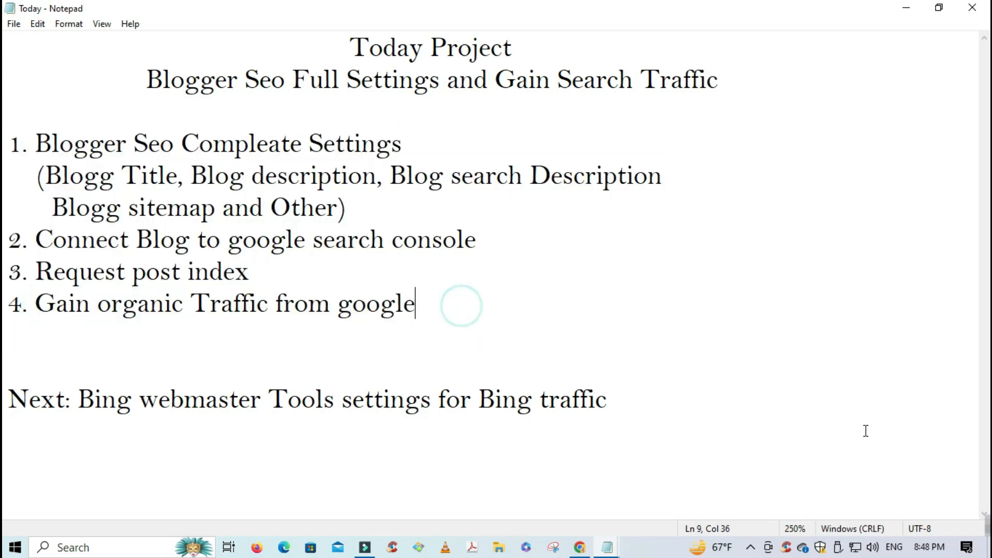
# - Stop the screen recording from its system tray icon
pyautogui.click(750, 546)
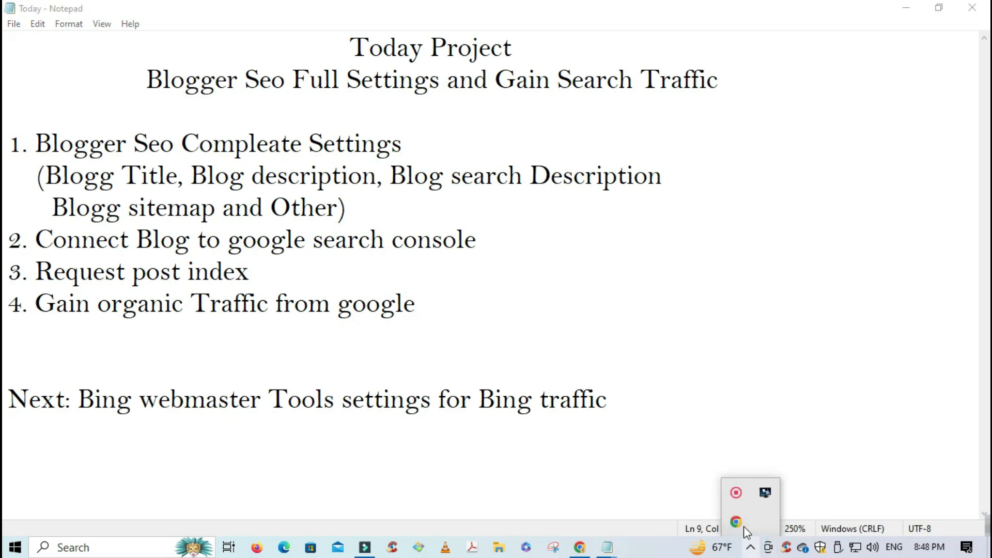
pyautogui.rightClick(736, 493)
pyautogui.click(775, 493)
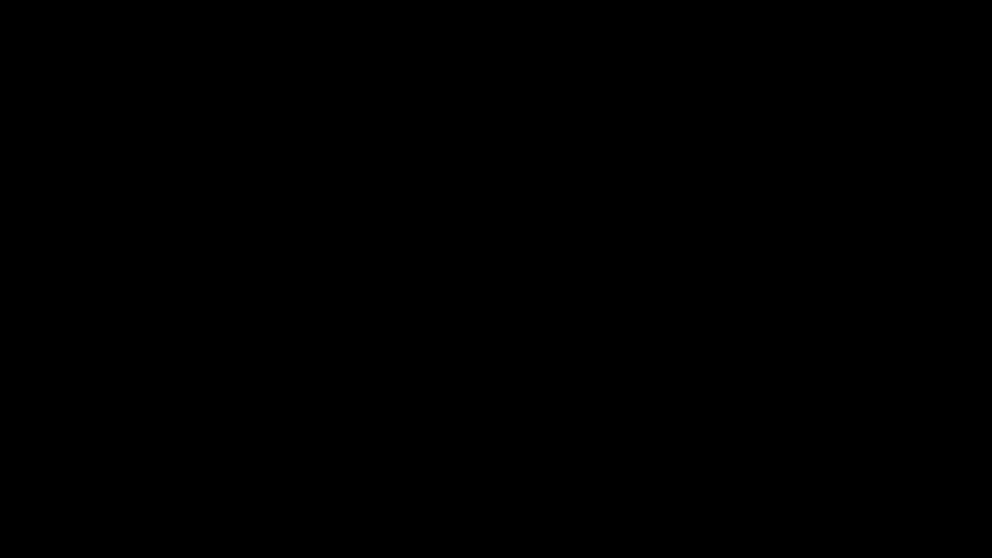